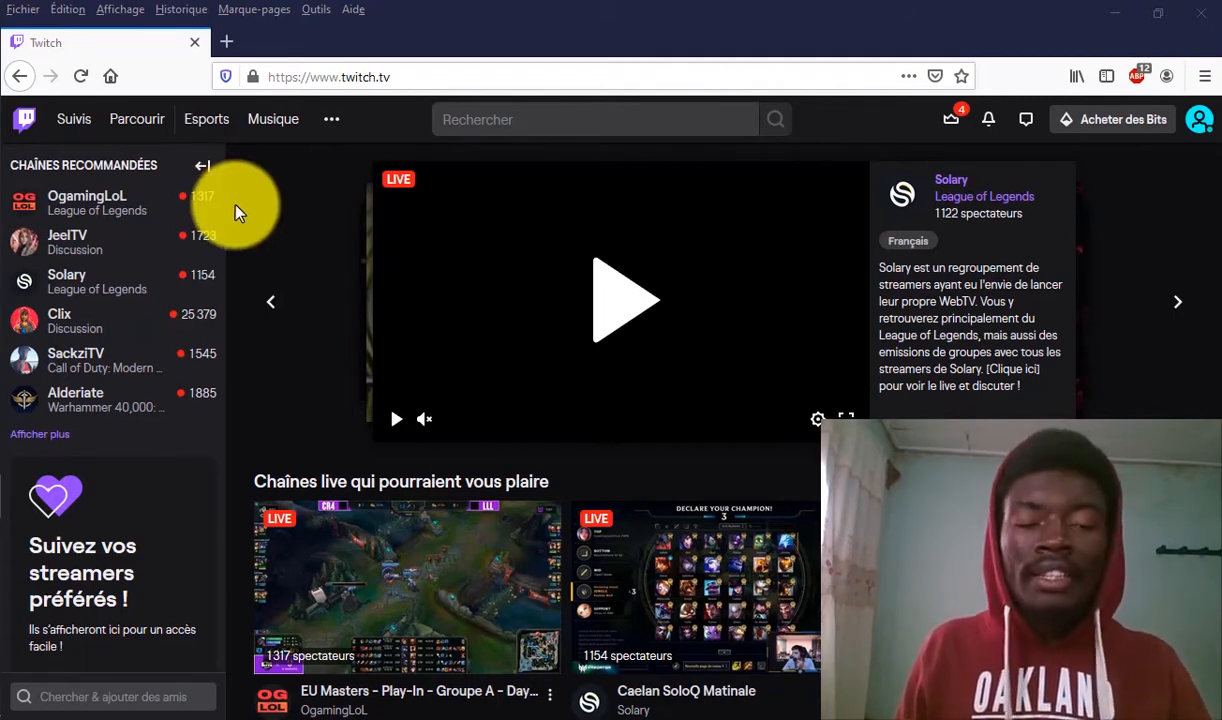
# Step: Collapse the recommended channels list and open the account's Paramètres page
pyautogui.click(202, 166)
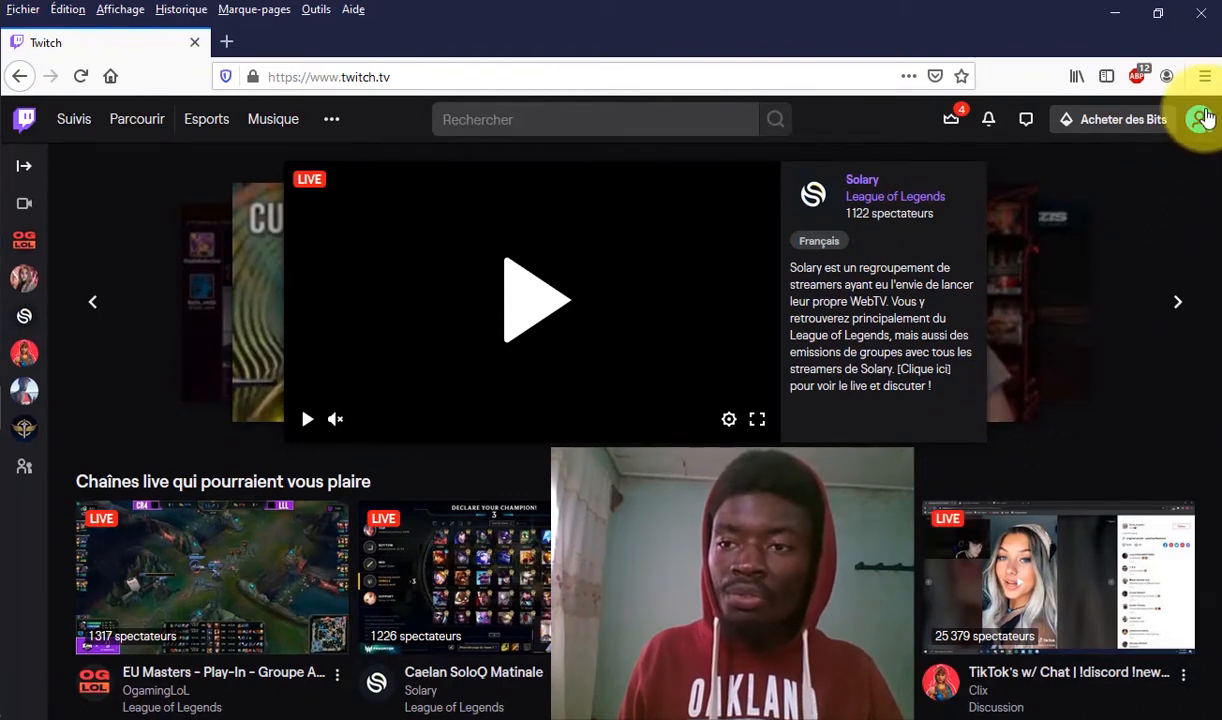
pyautogui.click(1203, 120)
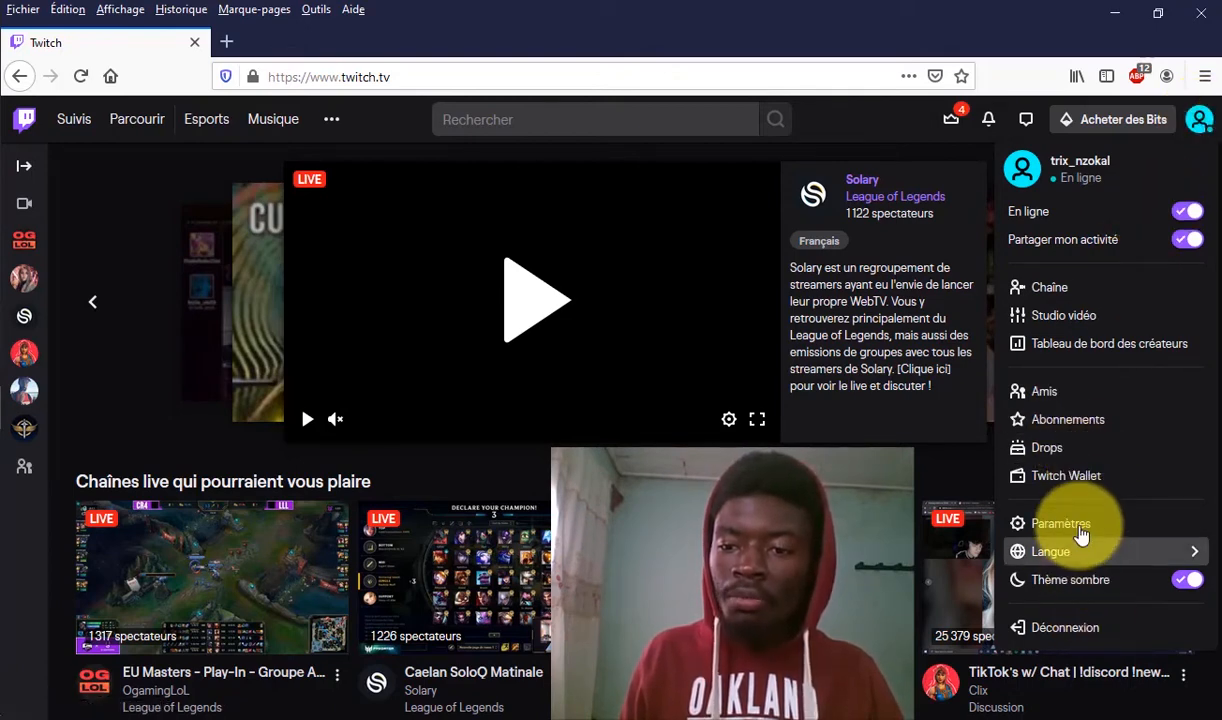
pyautogui.click(1079, 530)
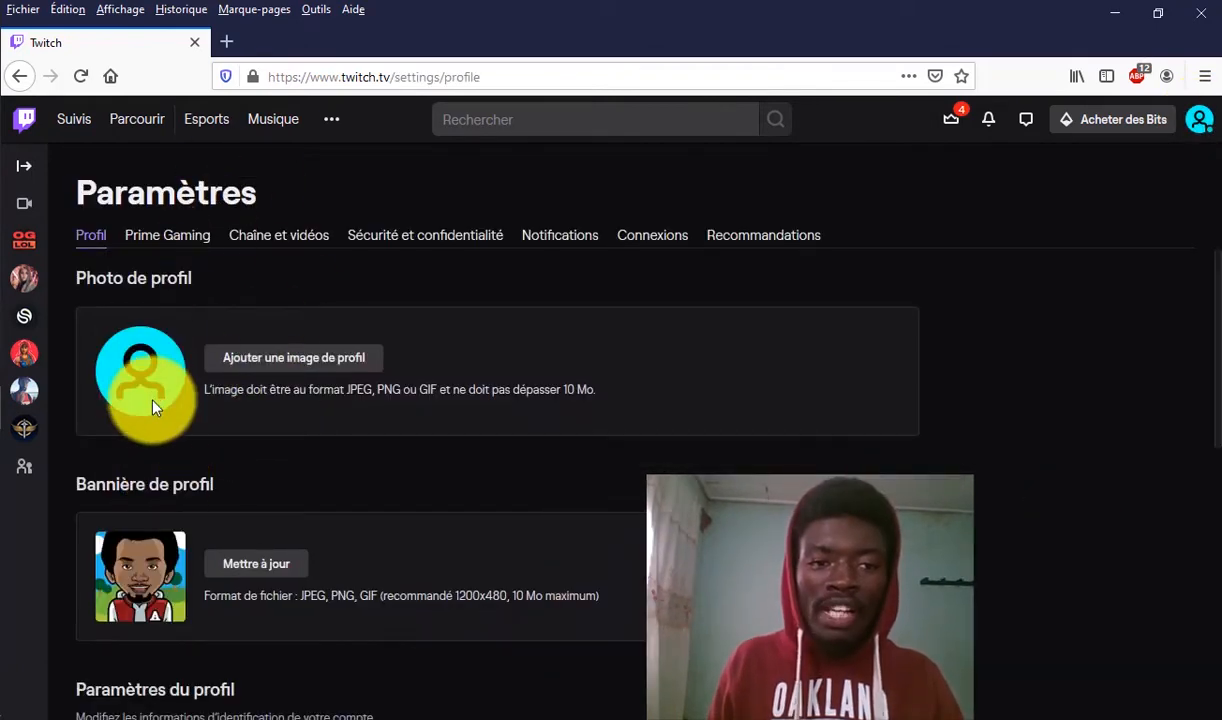
# Step: Open the creator dashboard's Chaîne preferences and look through the streaming, authorization and profile sections
pyautogui.click(1199, 119)
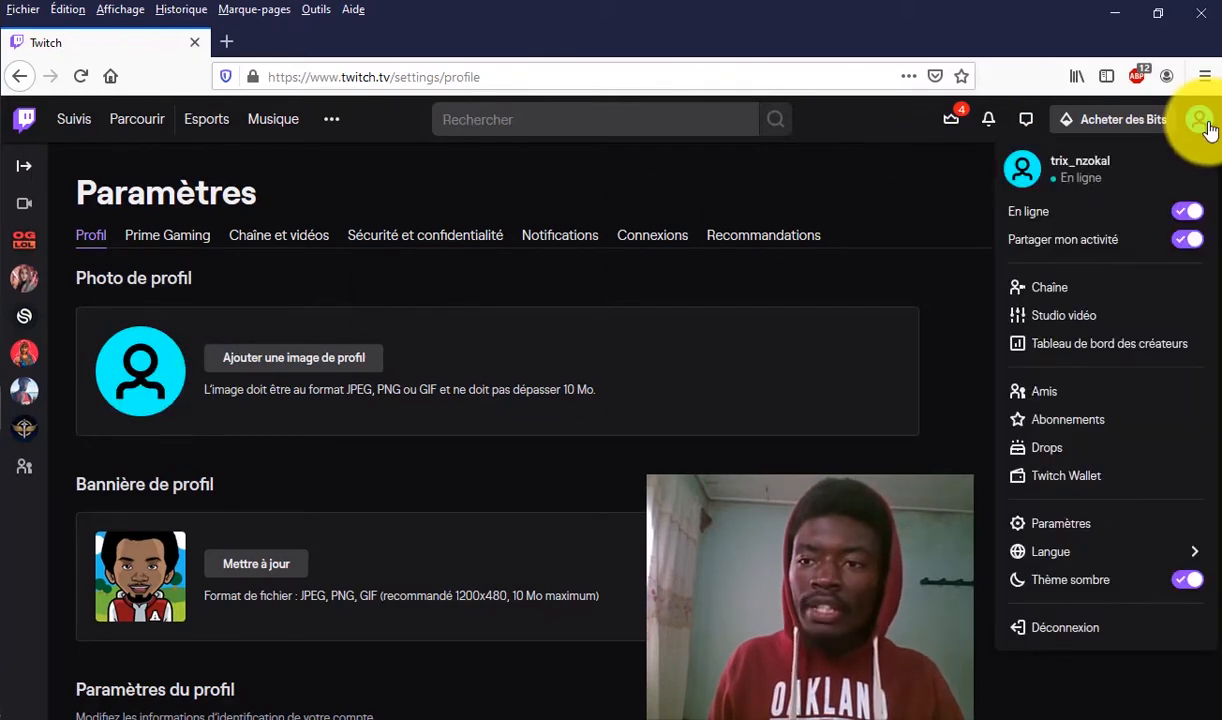
pyautogui.click(1085, 346)
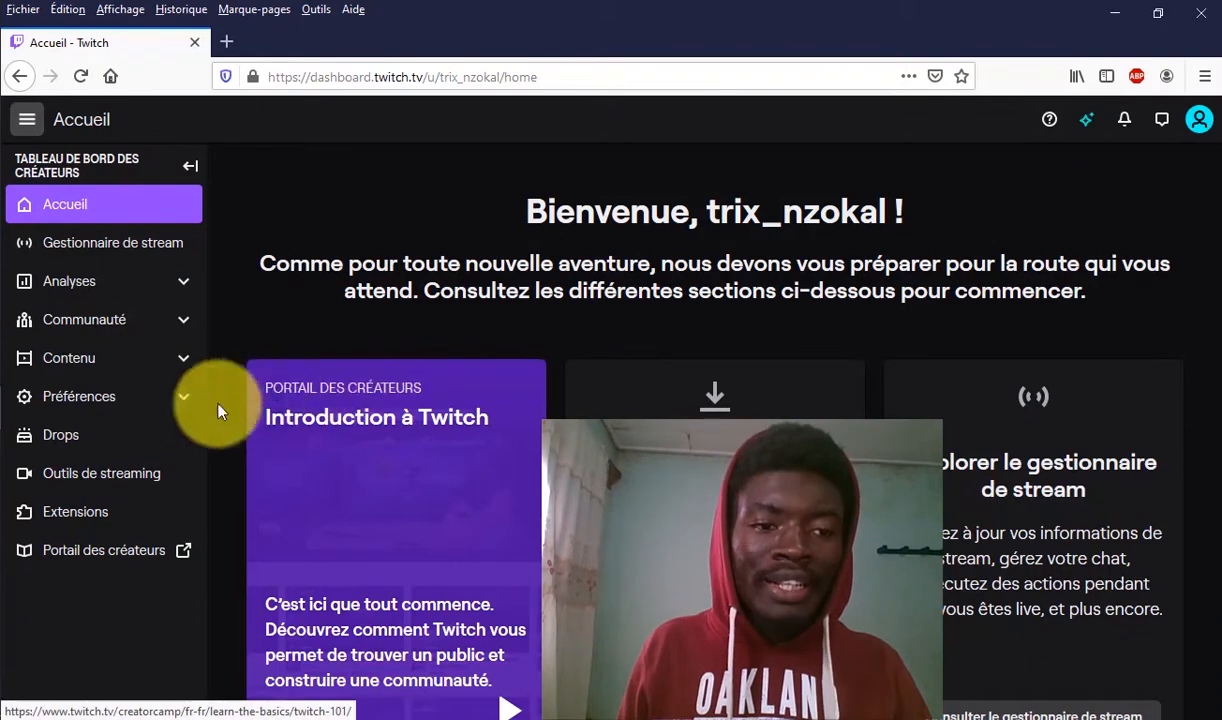
pyautogui.click(143, 410)
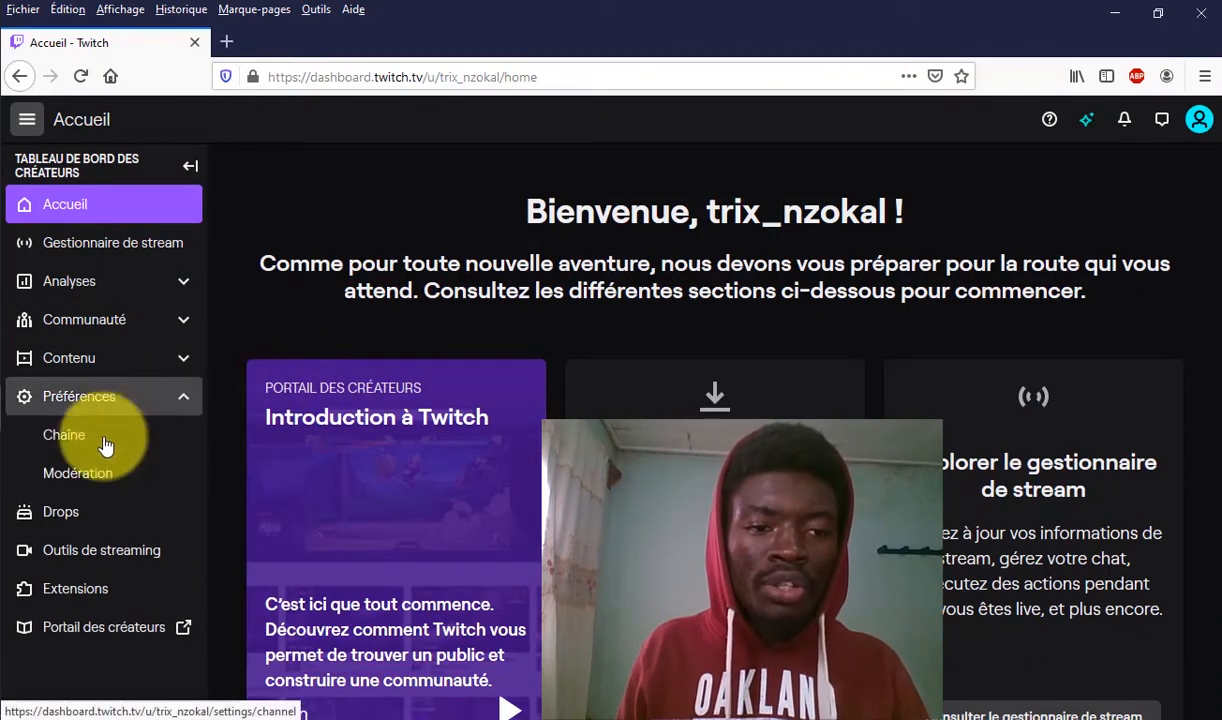
pyautogui.click(85, 447)
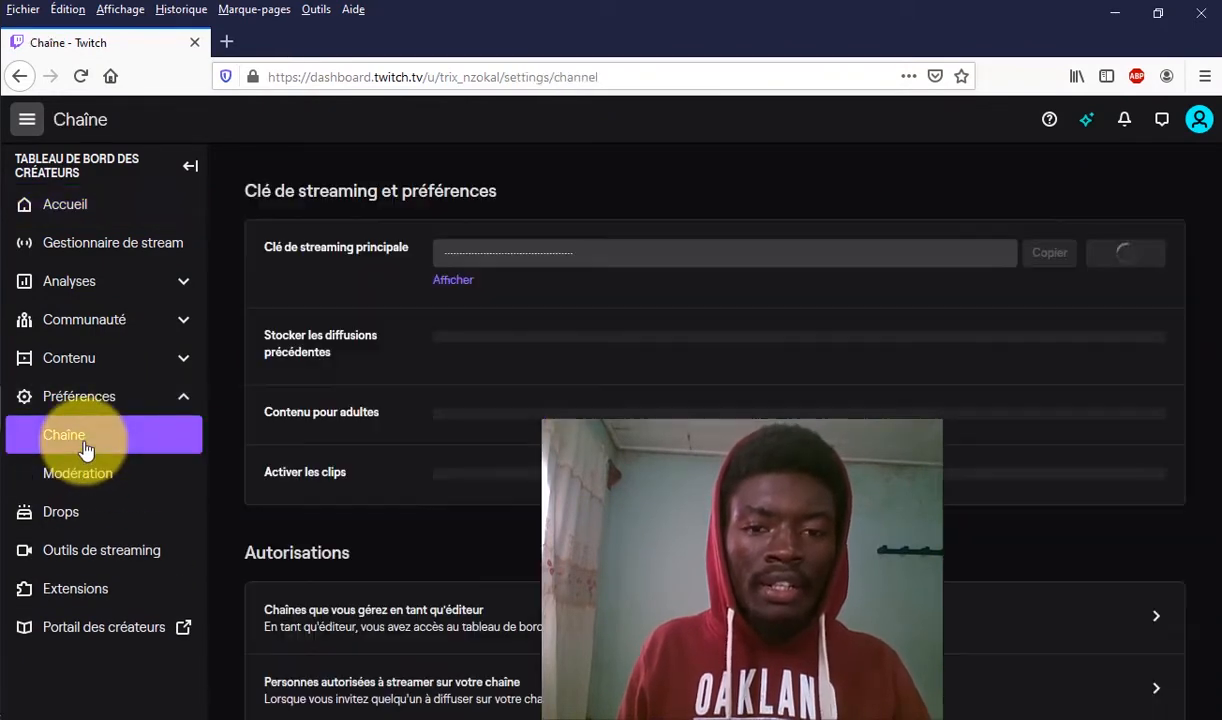
pyautogui.scroll(-10, 410, 260)
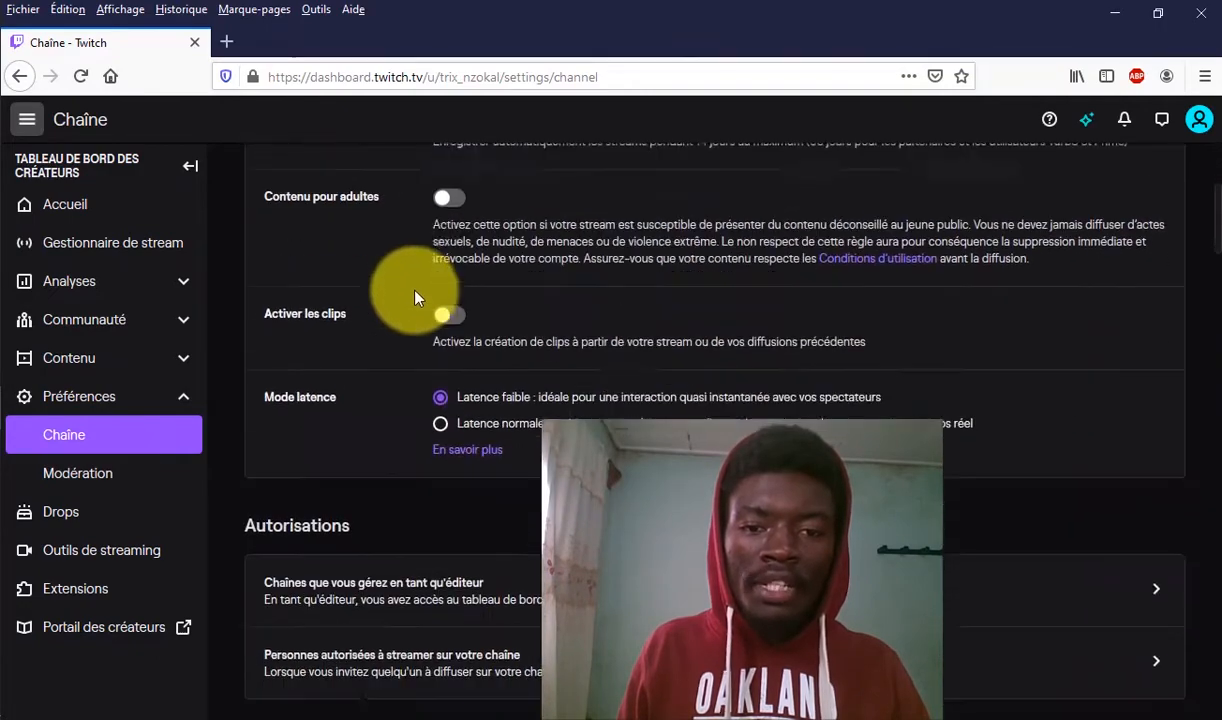
pyautogui.scroll(-2, 420, 450)
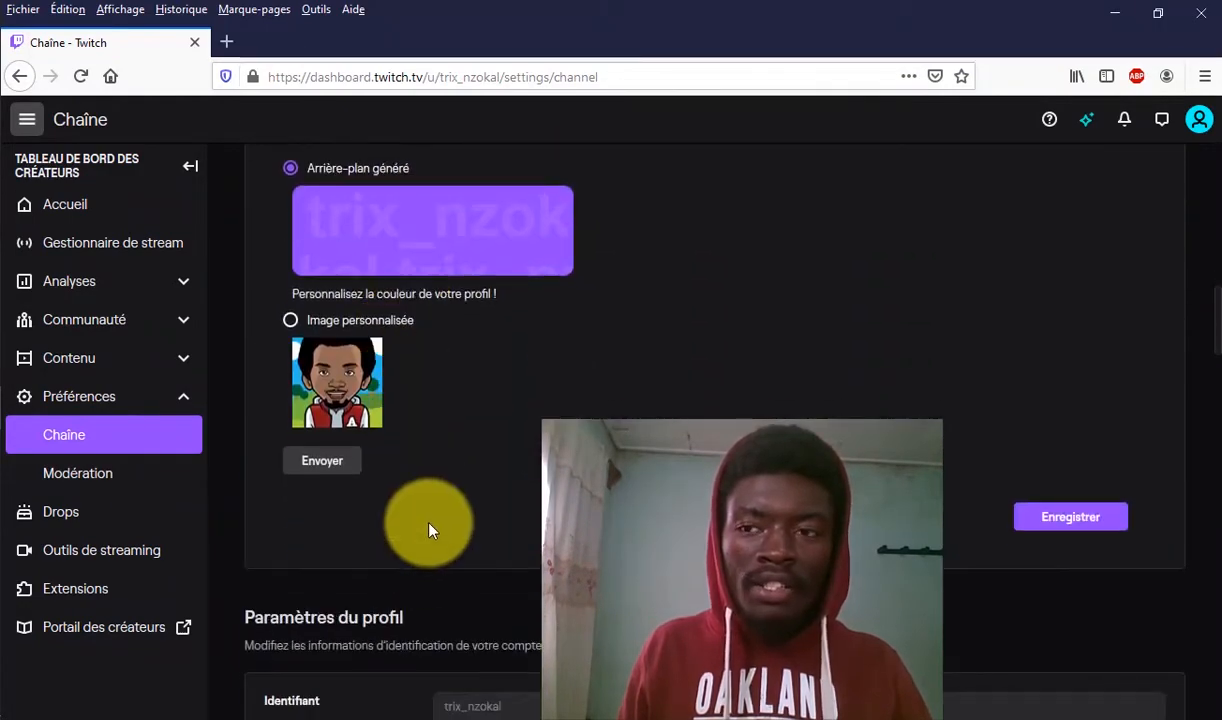
pyautogui.scroll(10, 431, 518)
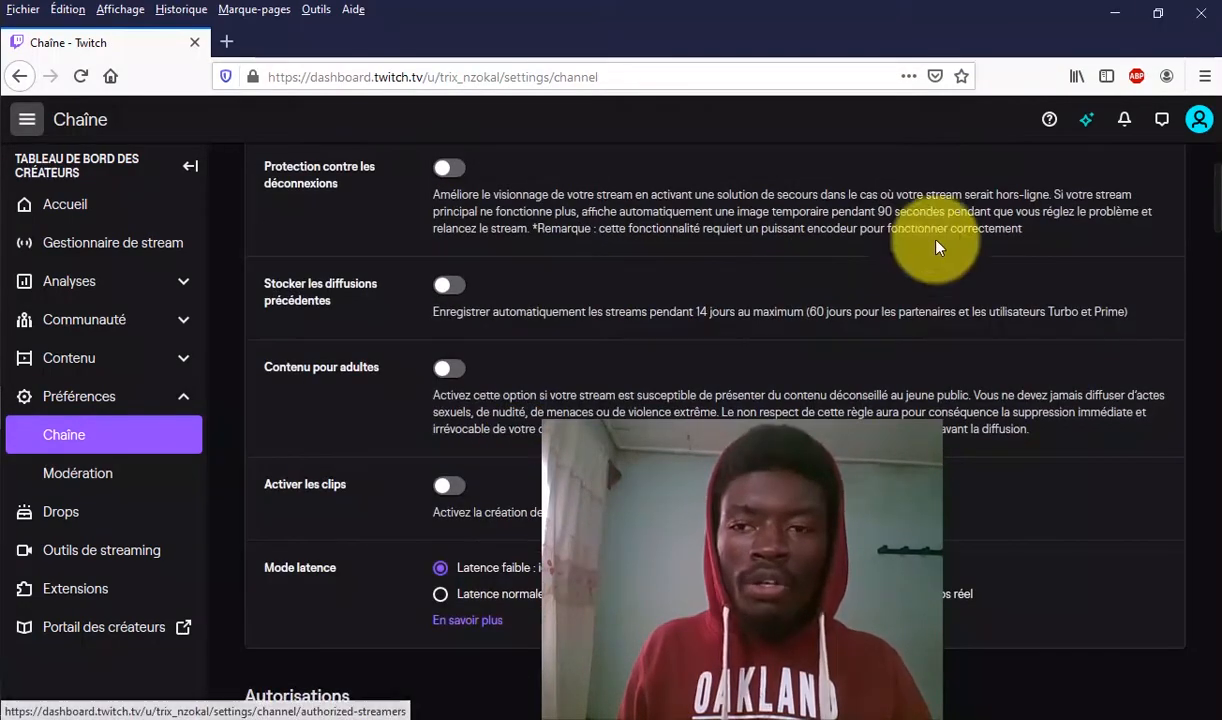
# Step: Go to the account's own channel page and open its channel customization settings
pyautogui.click(1199, 119)
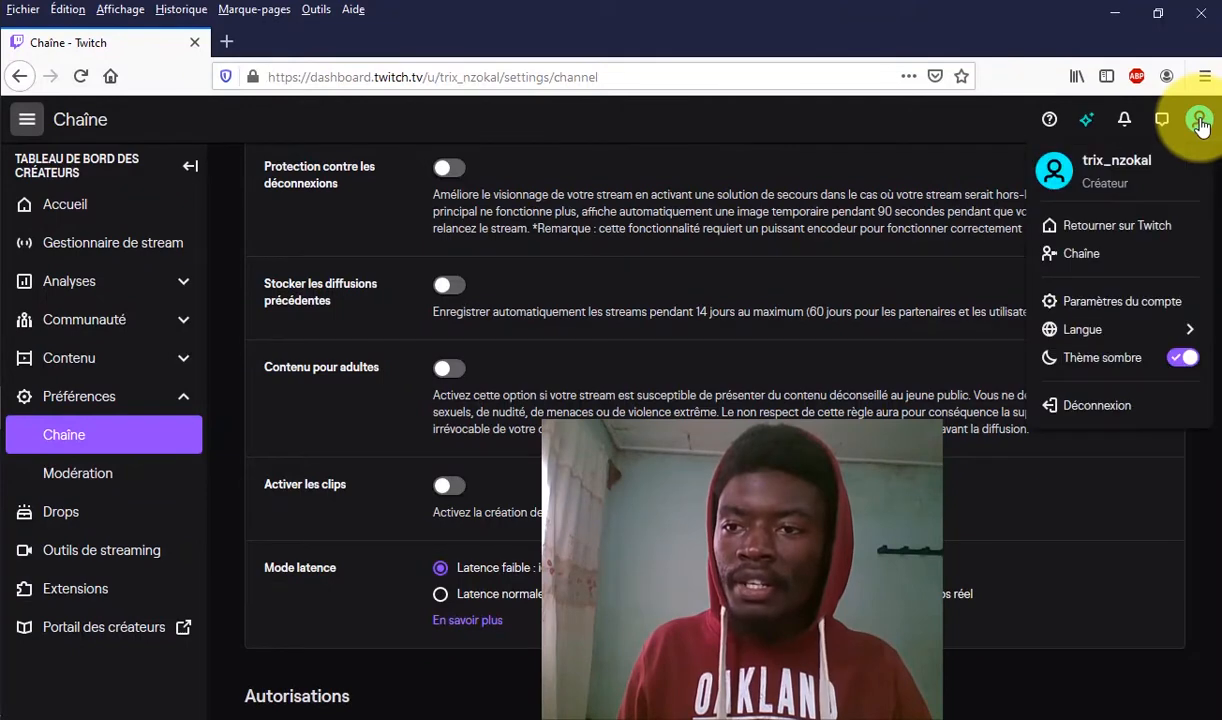
pyautogui.click(1092, 264)
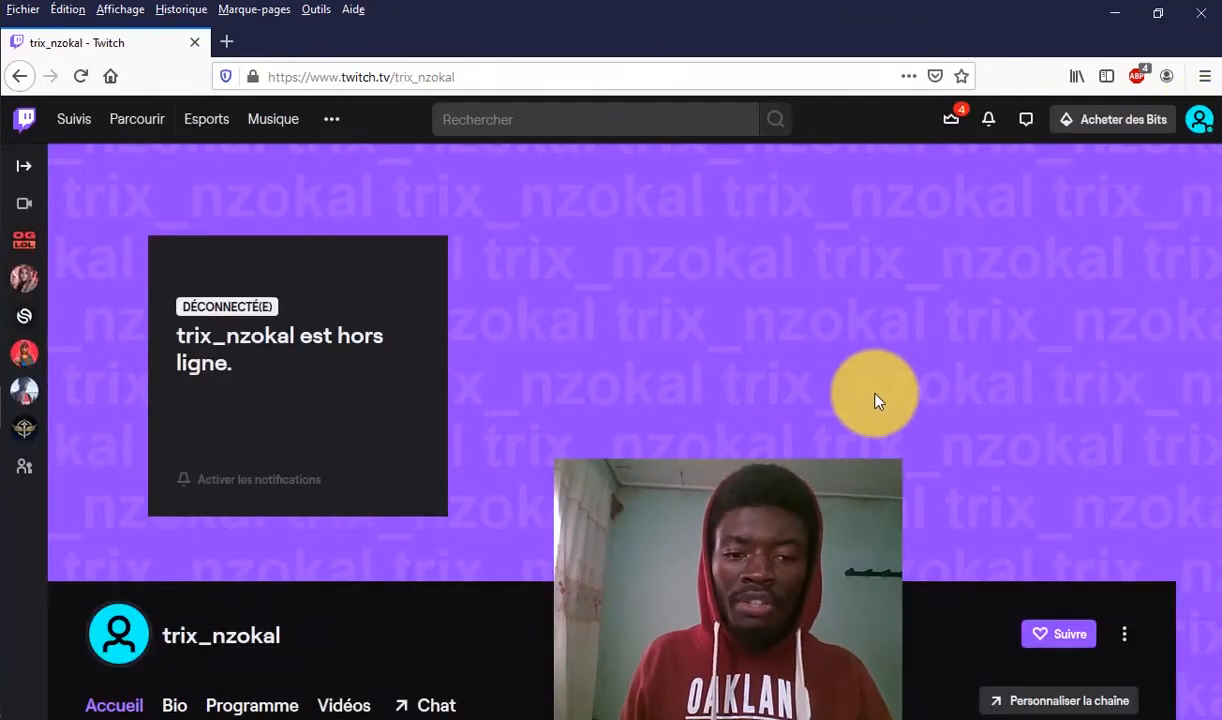
pyautogui.scroll(-1, 900, 450)
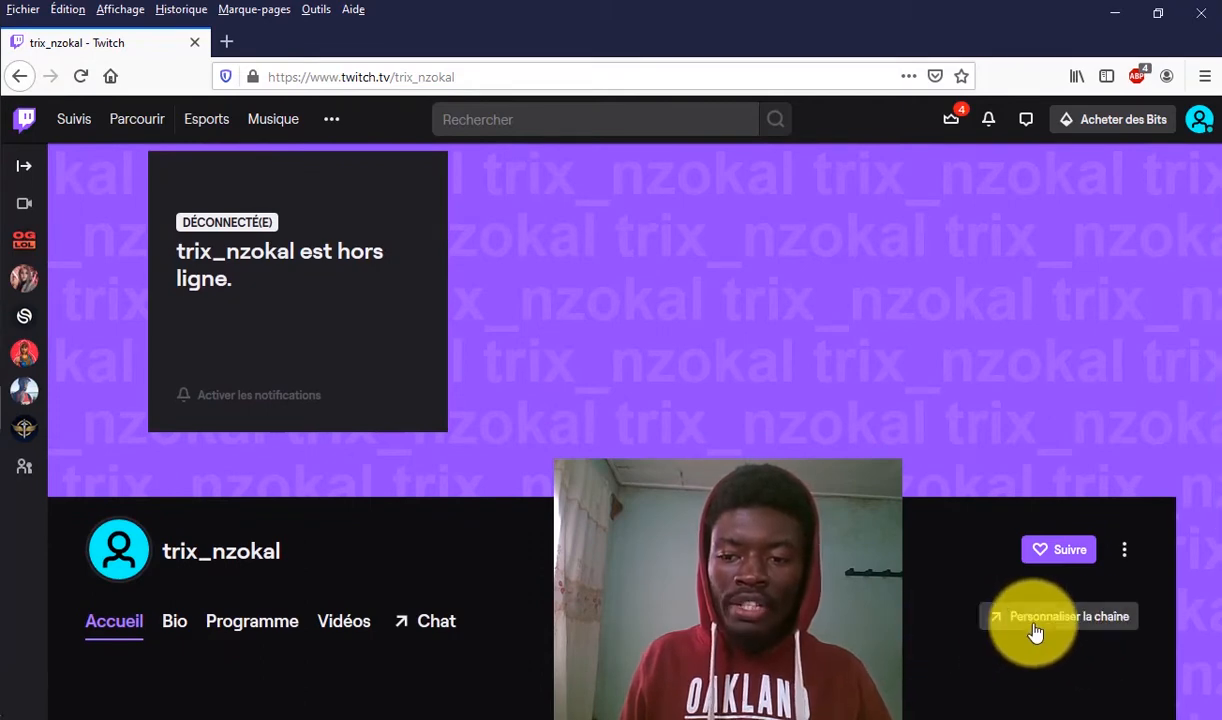
pyautogui.click(1002, 624)
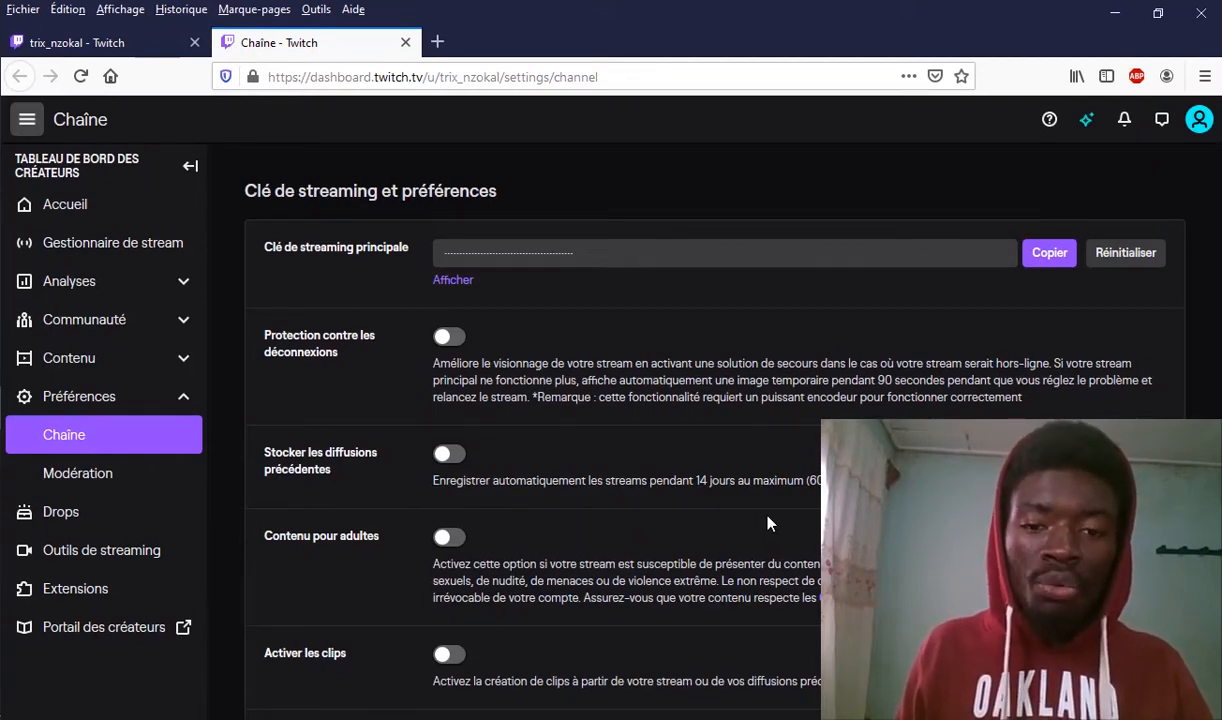
# Step: Load moi7.jpg from the Photo de profil folder as the new profile image
pyautogui.scroll(-5, 555, 416)
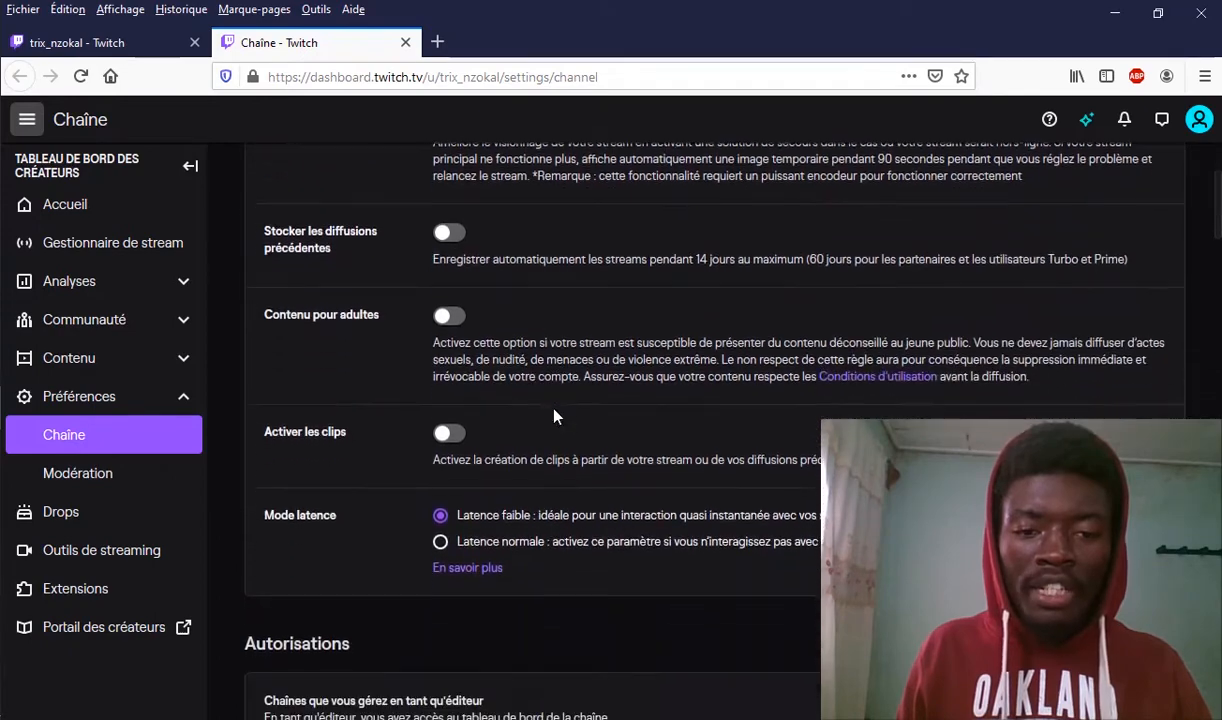
pyautogui.scroll(-3, 555, 416)
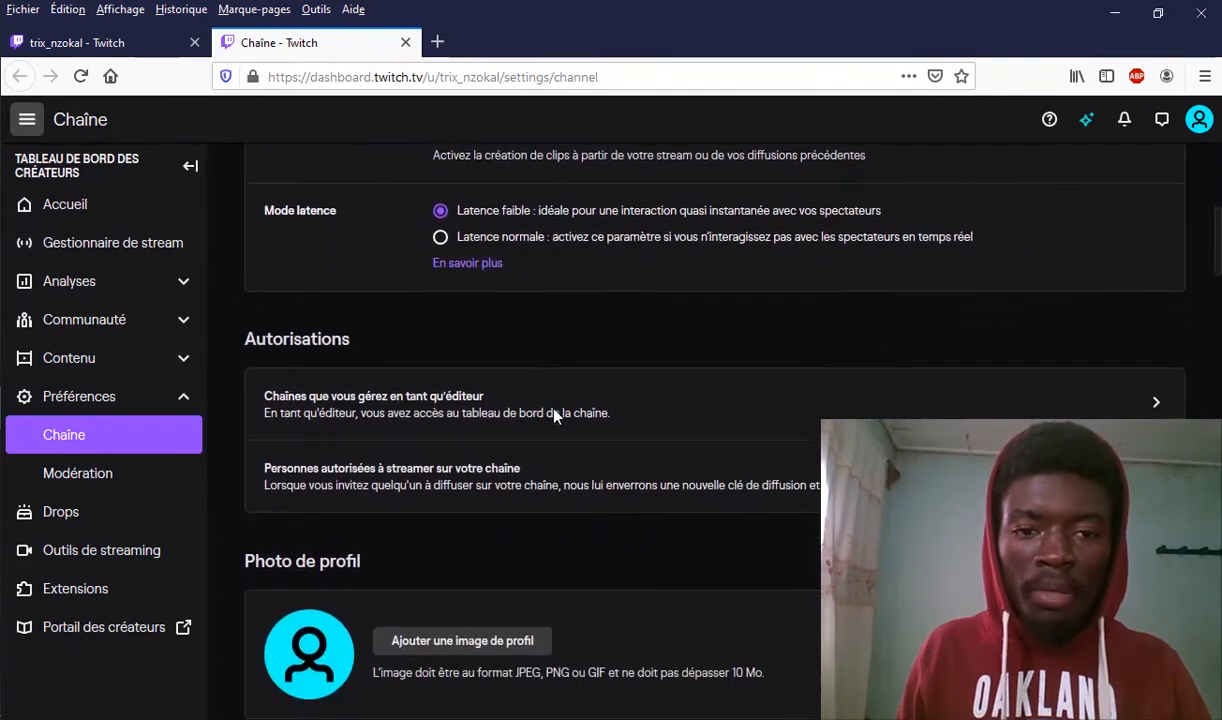
pyautogui.scroll(-2, 555, 410)
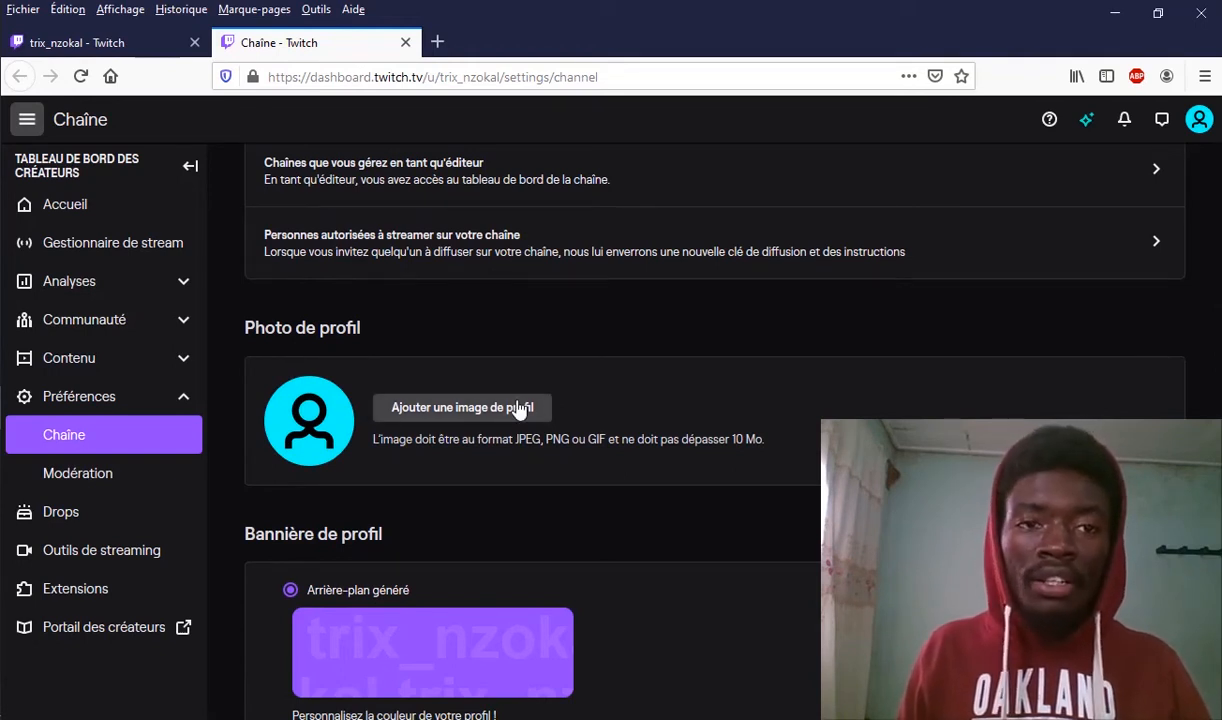
pyautogui.click(518, 410)
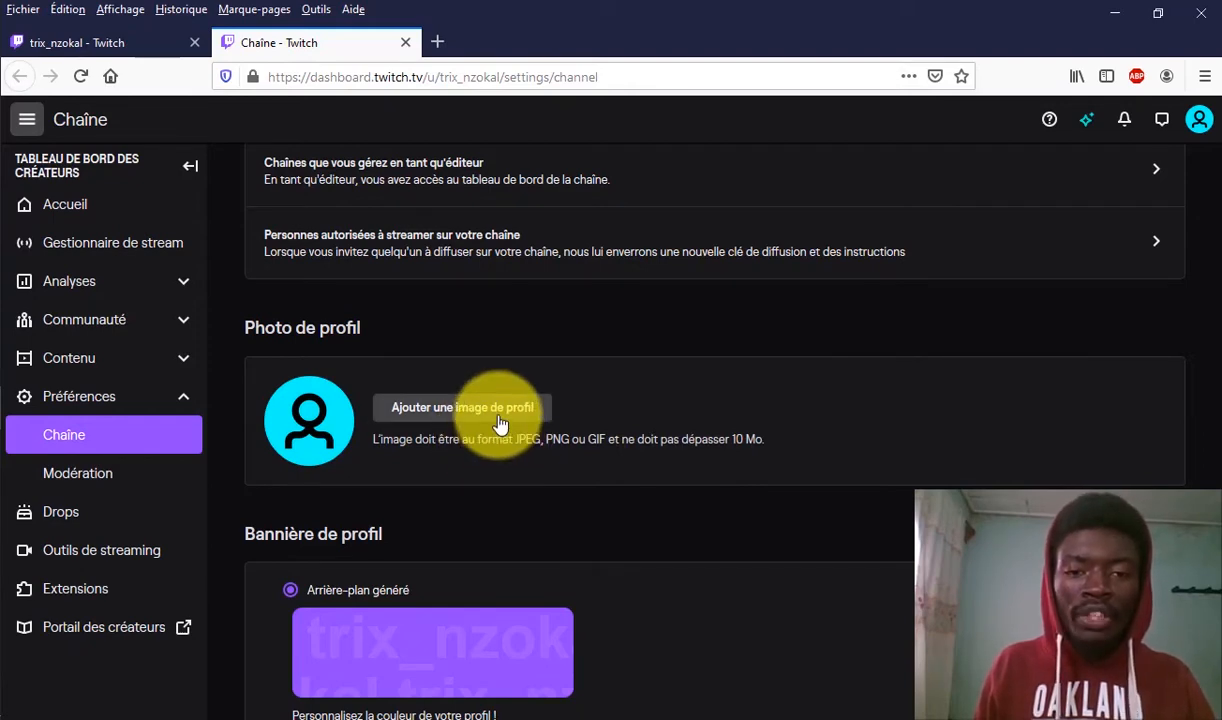
pyautogui.click(500, 410)
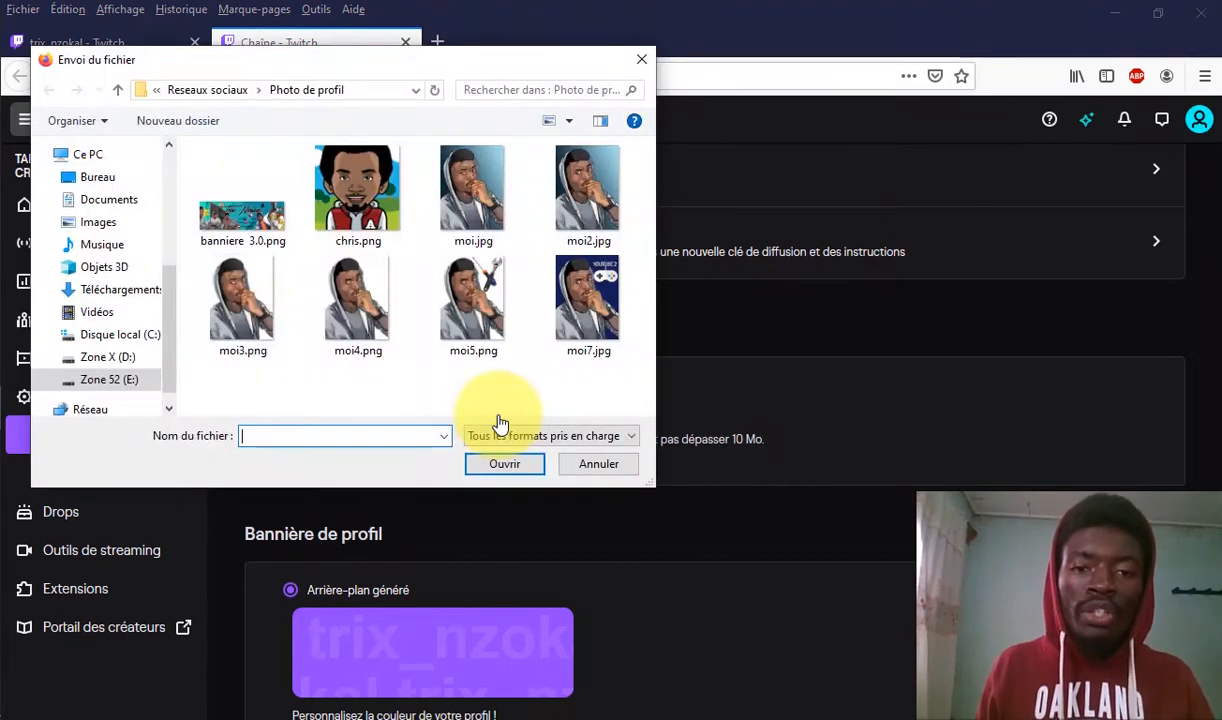
pyautogui.doubleClick(577, 297)
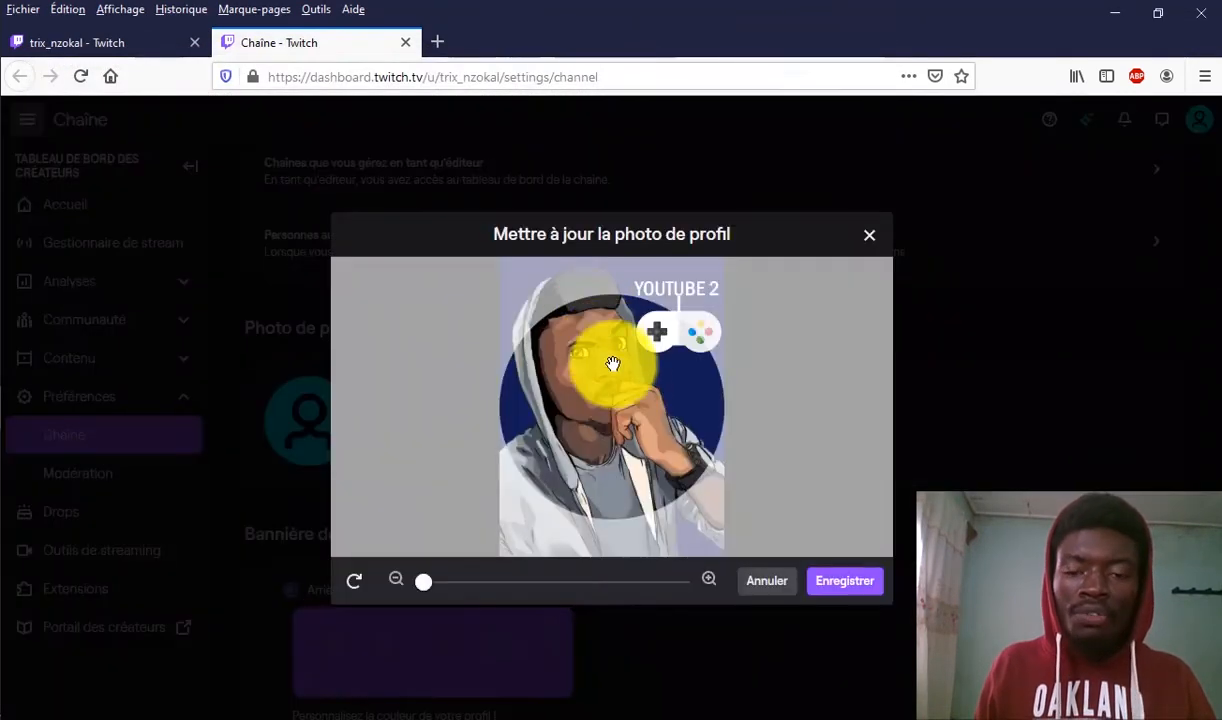
# Step: Reposition the picture slightly within the circular crop at minimum zoom and save it as the profile photo
pyautogui.moveTo(622, 364); pyautogui.dragTo(636, 436)
pyautogui.moveTo(423, 581); pyautogui.dragTo(396, 586)
pyautogui.moveTo(627, 442); pyautogui.dragTo(624, 430)
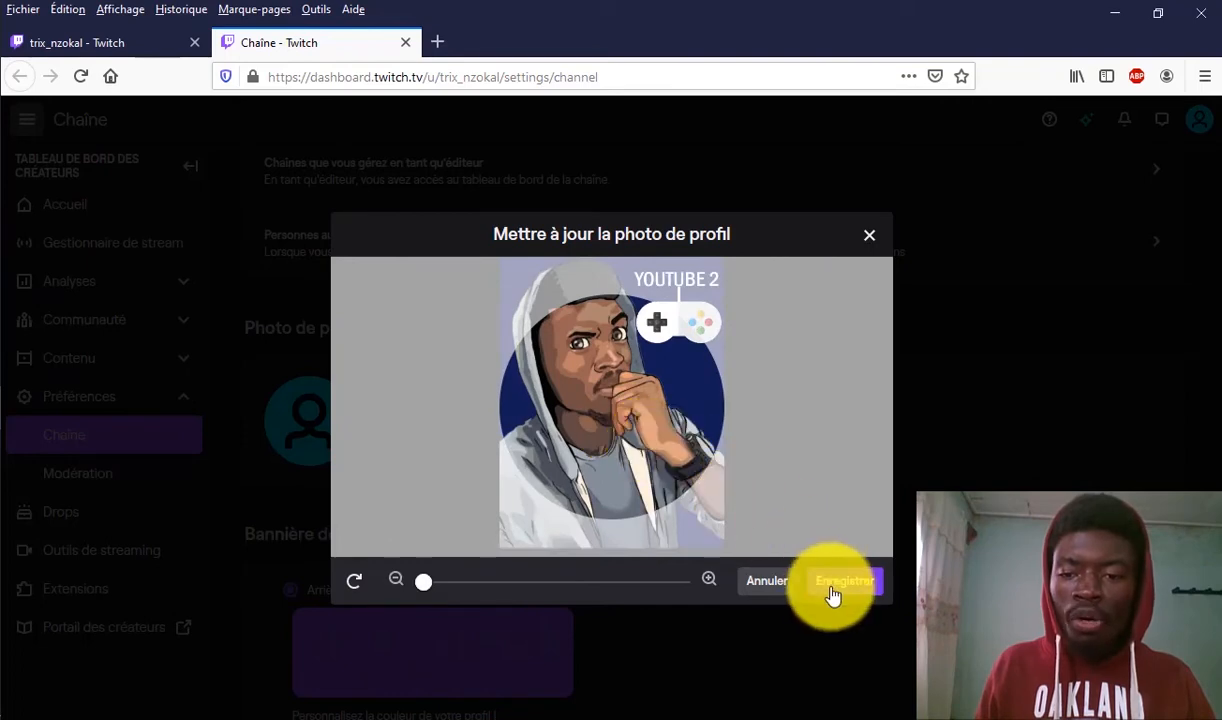
pyautogui.click(836, 590)
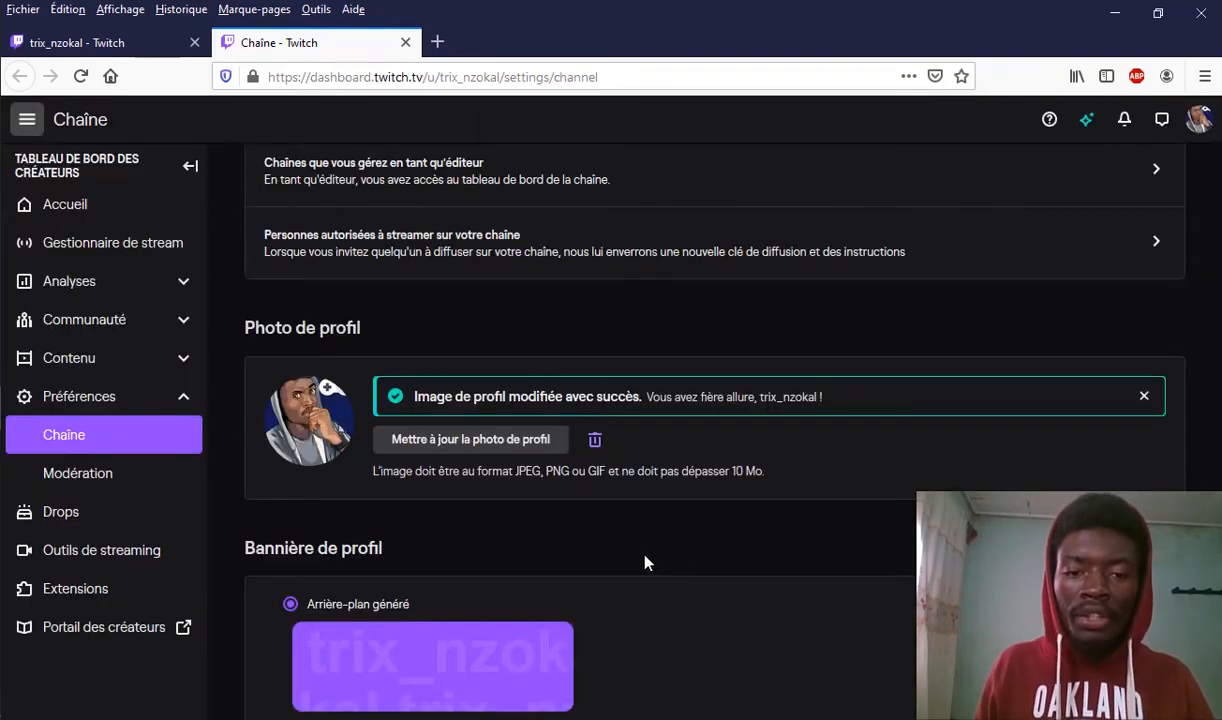
# Step: Reload the channel page and check the profile photo beside the channel name
pyautogui.click(125, 42)
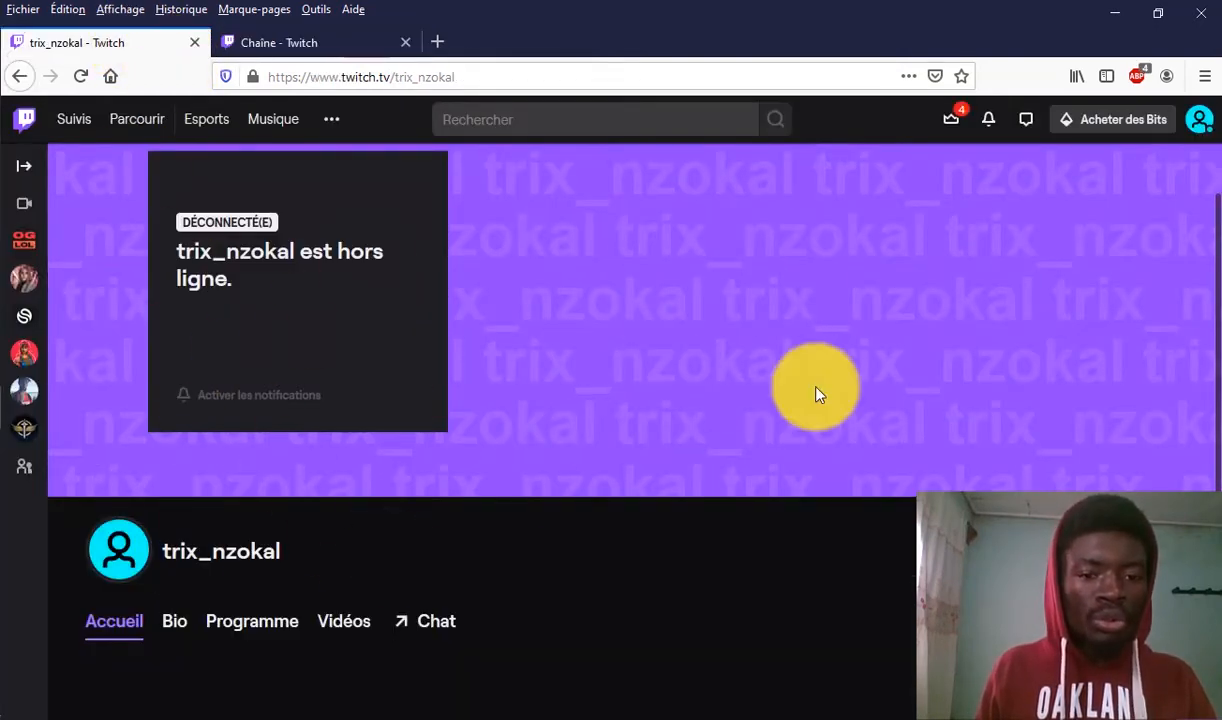
pyautogui.click(455, 76)
pyautogui.press('Return')
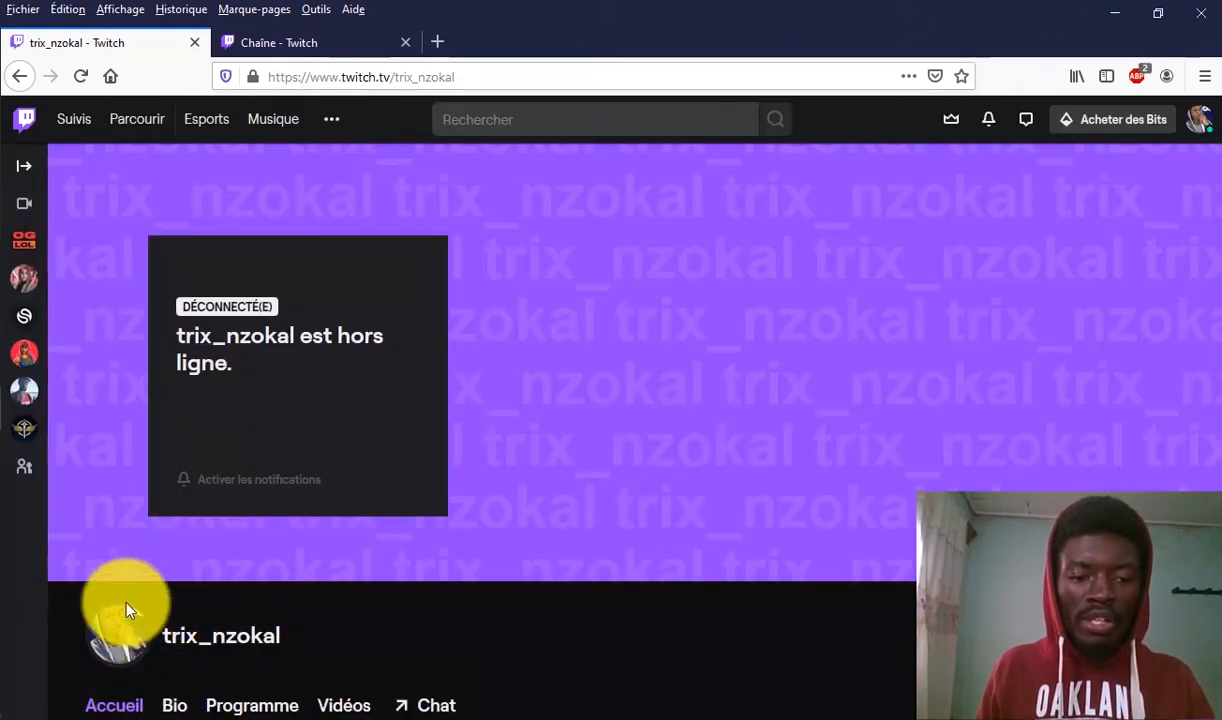
pyautogui.click(110, 645)
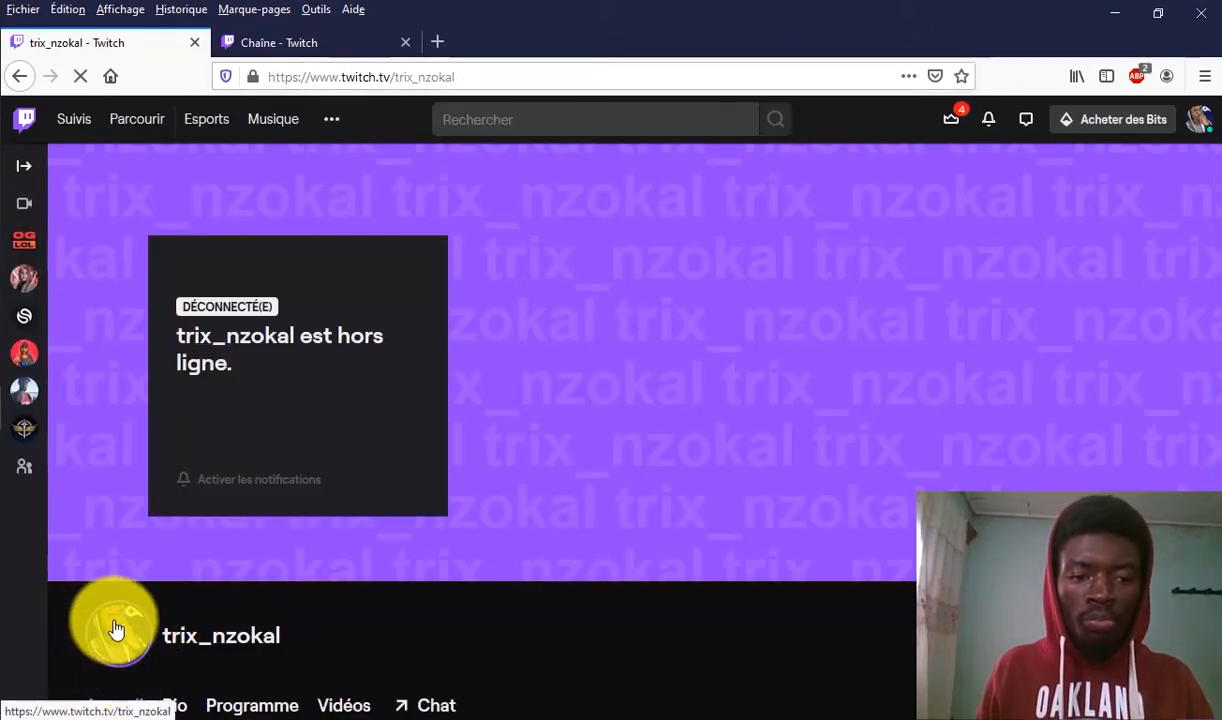
pyautogui.scroll(-1, 150, 600)
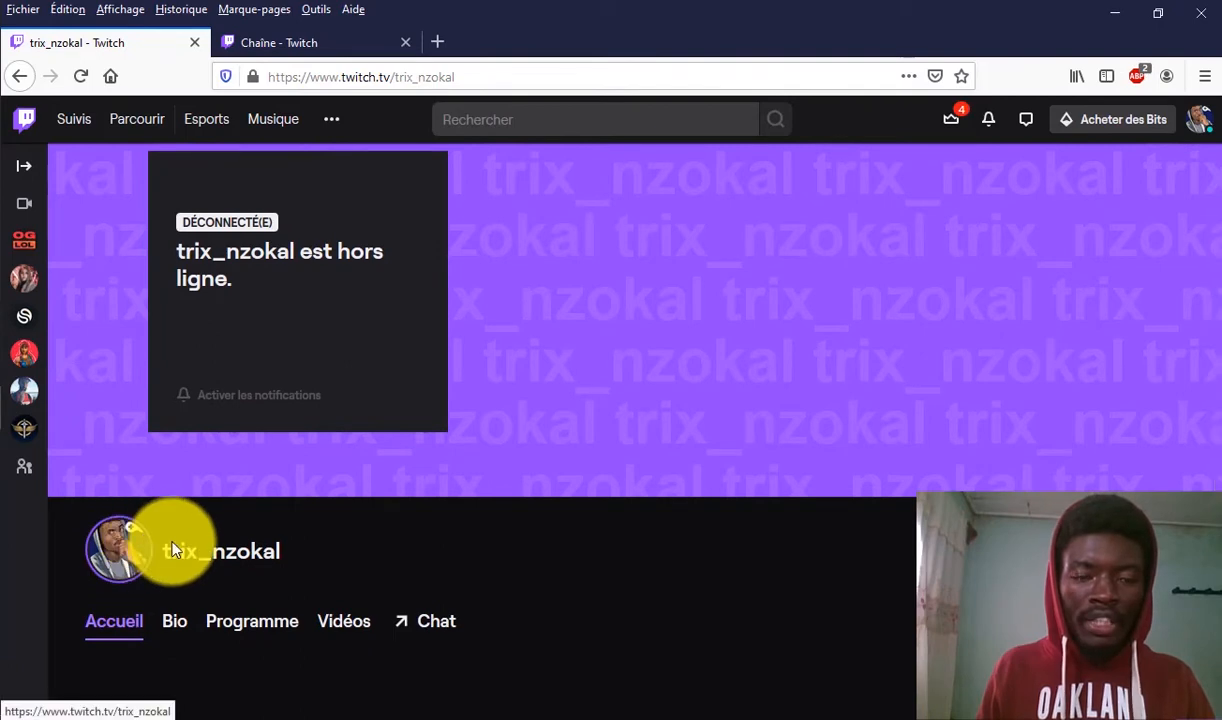
# Step: Compare the Bannière de profil settings with the banner shown on the channel page
pyautogui.click(290, 42)
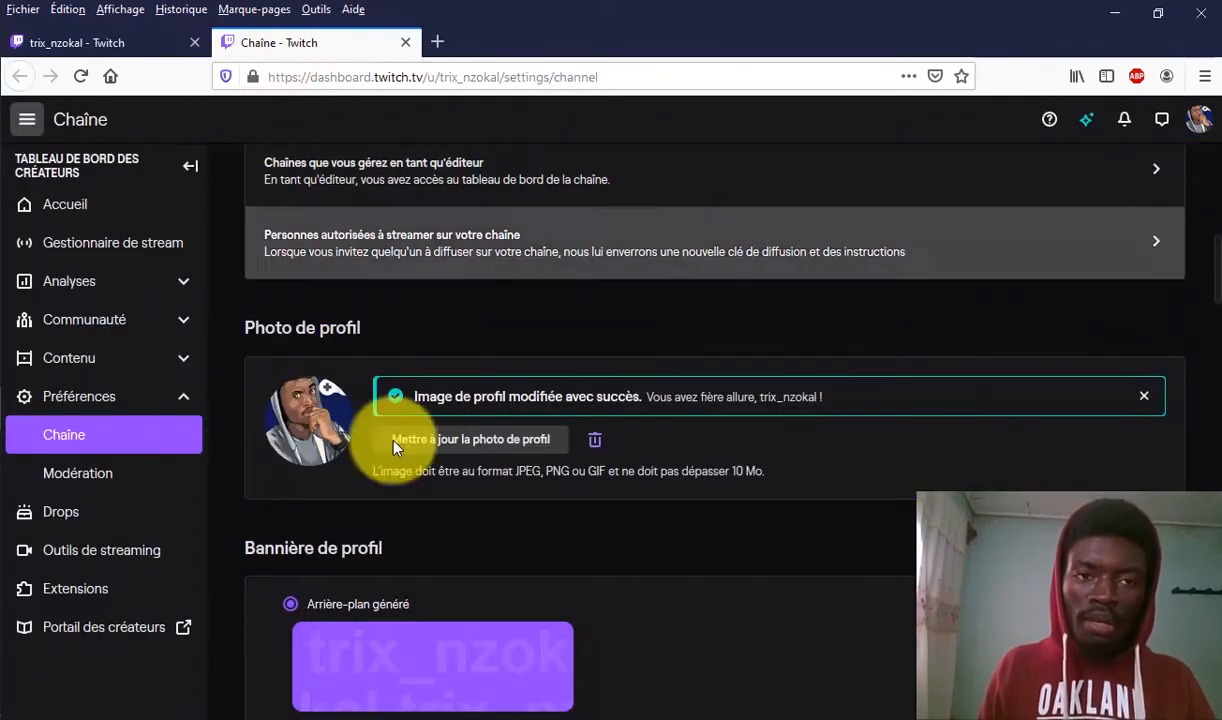
pyautogui.scroll(-4, 380, 500)
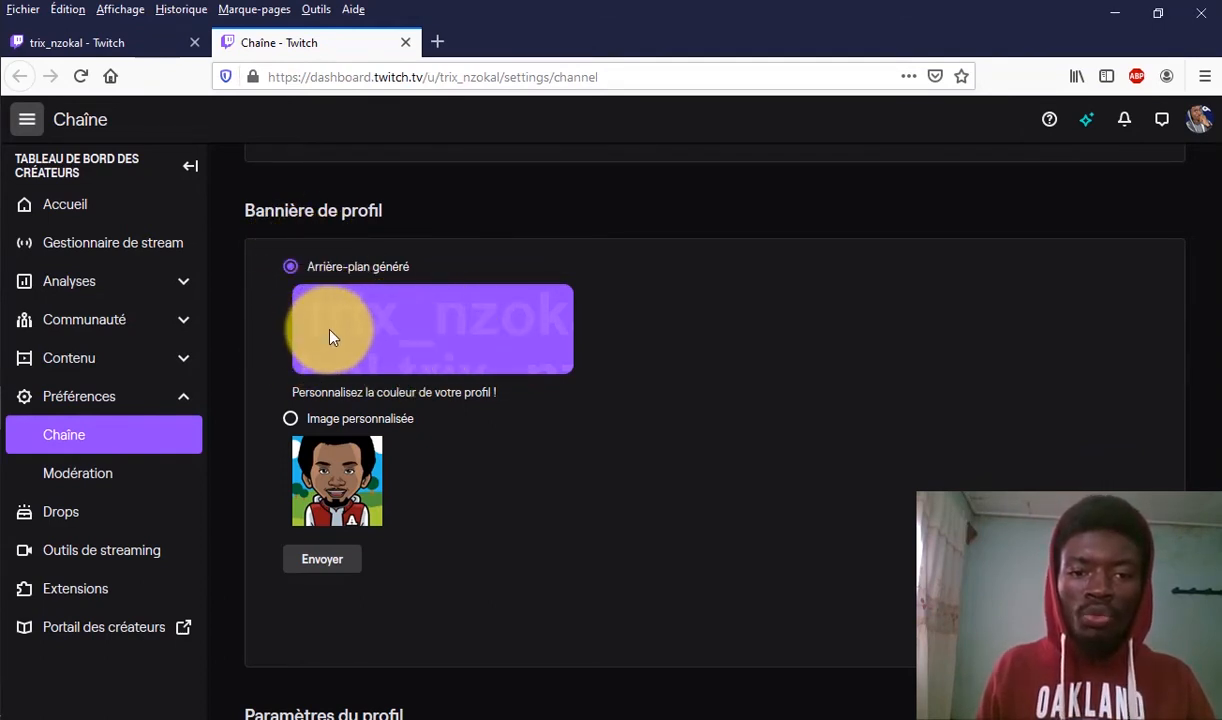
pyautogui.click(112, 43)
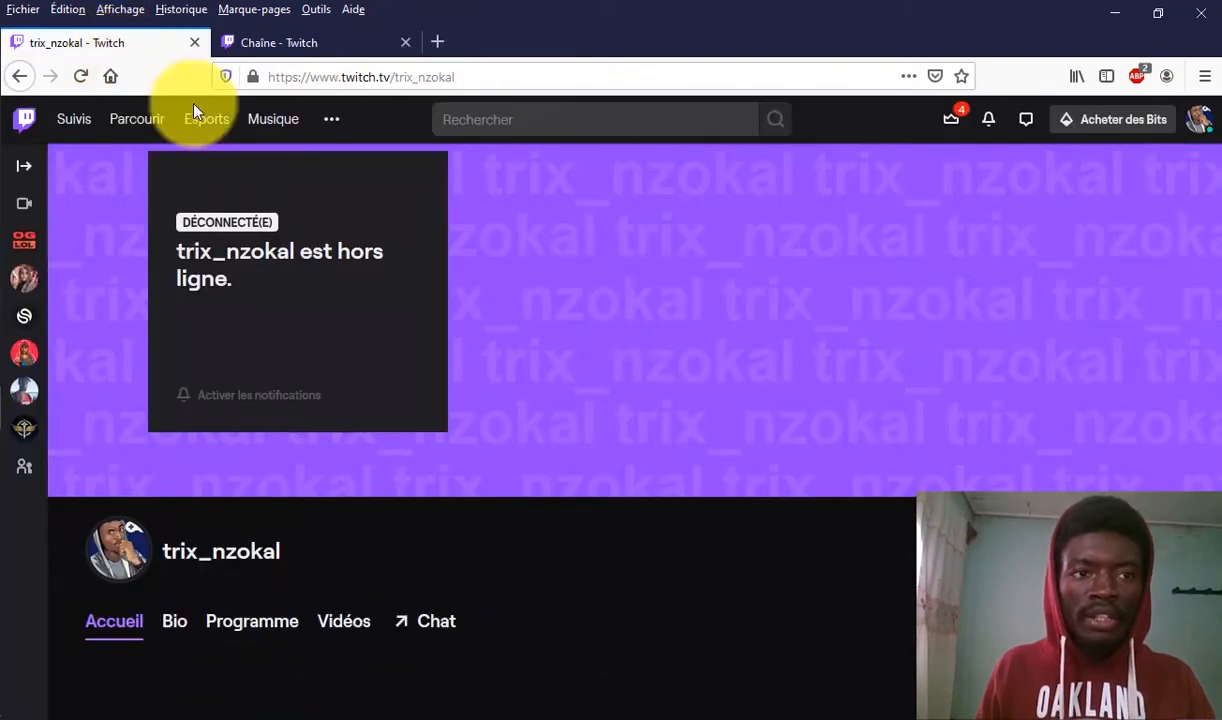
pyautogui.click(315, 42)
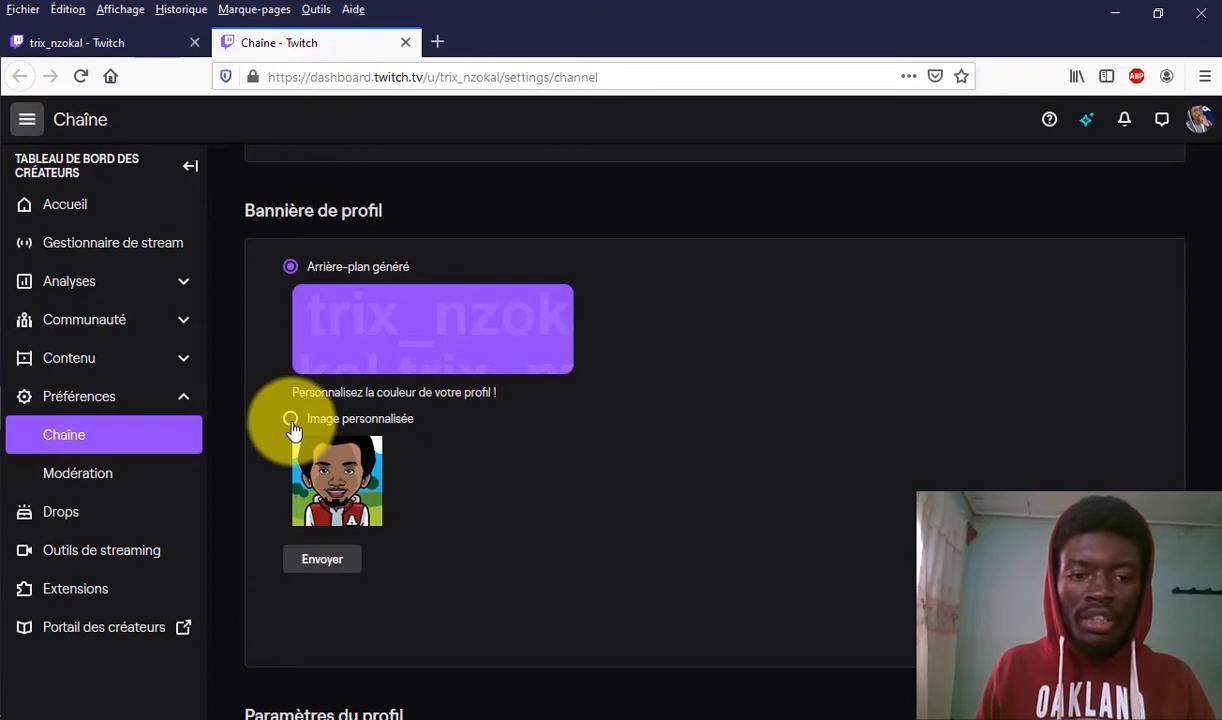
# Step: Switch the profile banner from the generated background to Image personnalisée
pyautogui.click(290, 420)
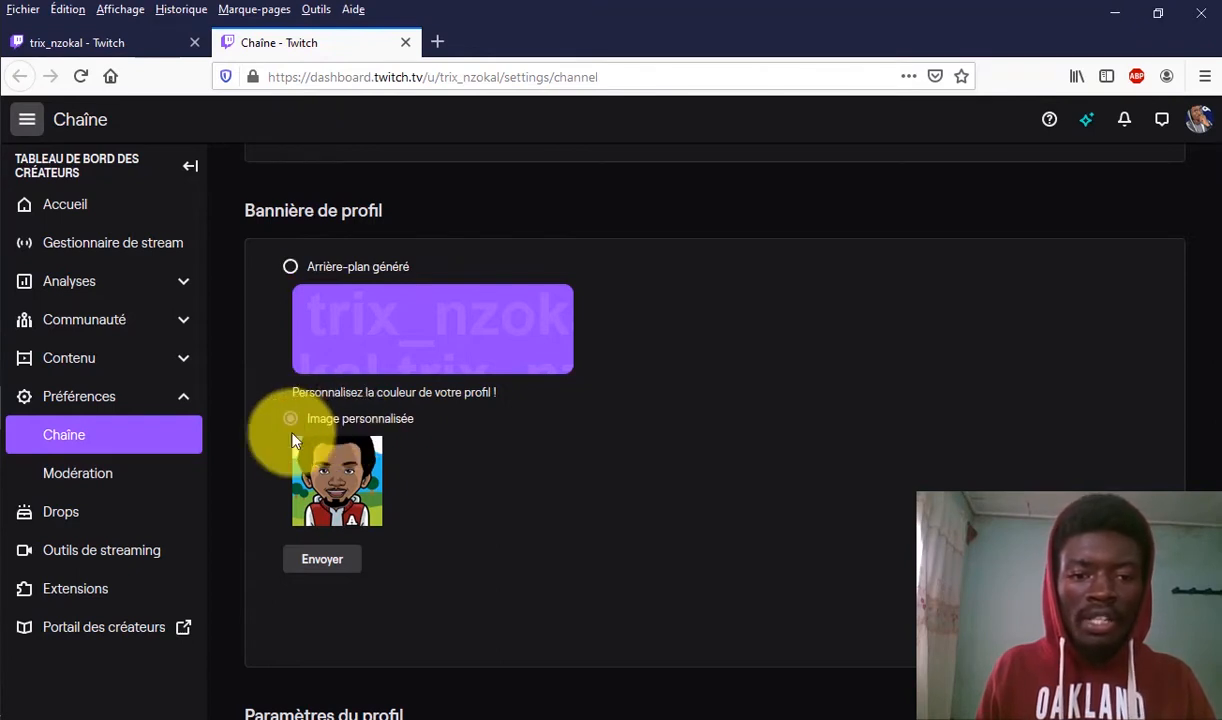
pyautogui.click(290, 266)
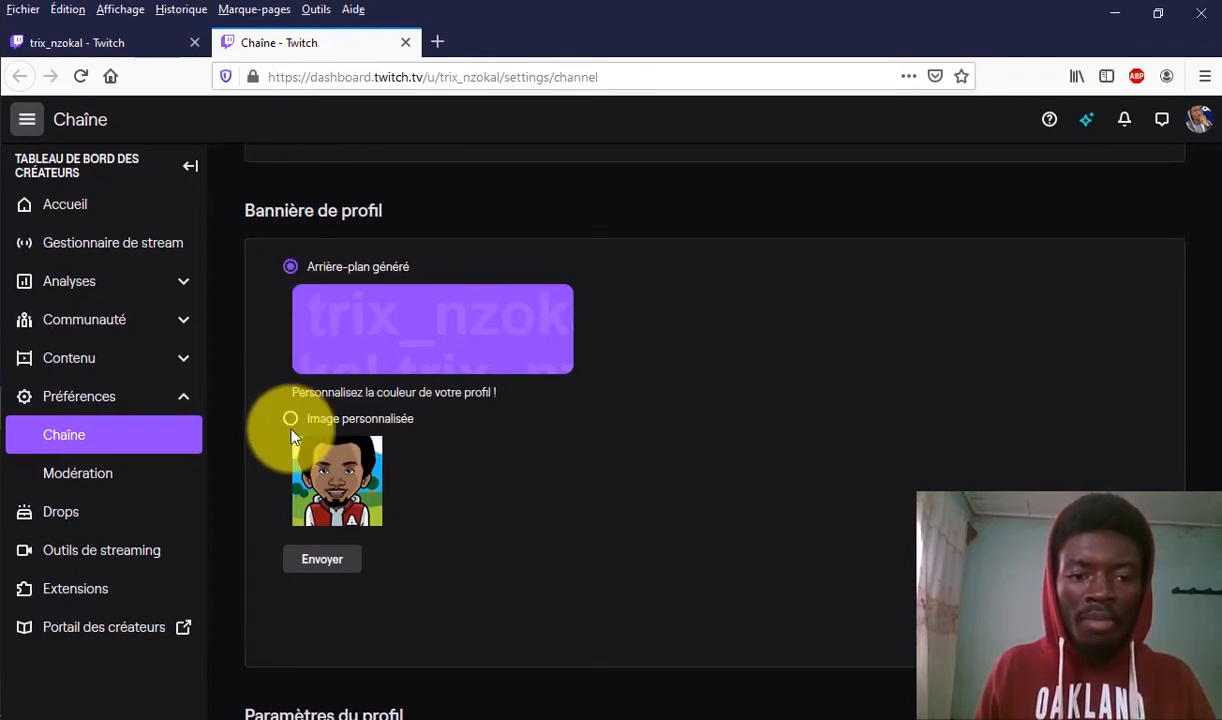
pyautogui.click(290, 418)
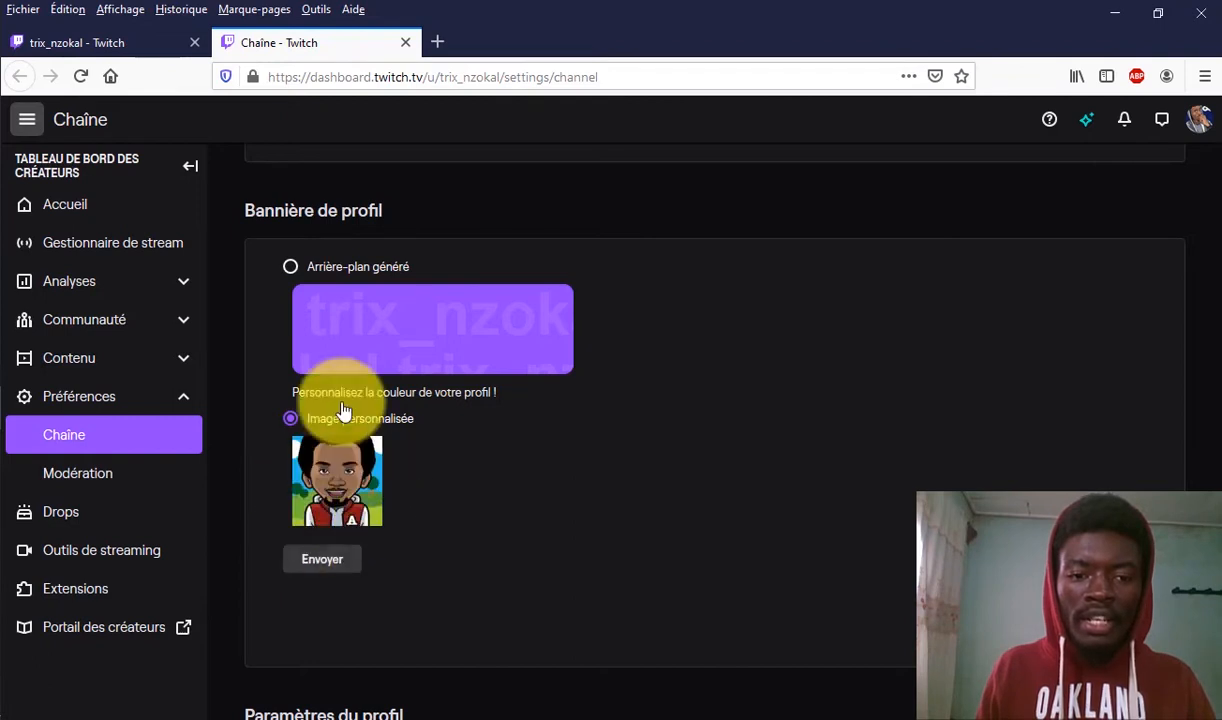
pyautogui.click(118, 42)
pyautogui.click(360, 38)
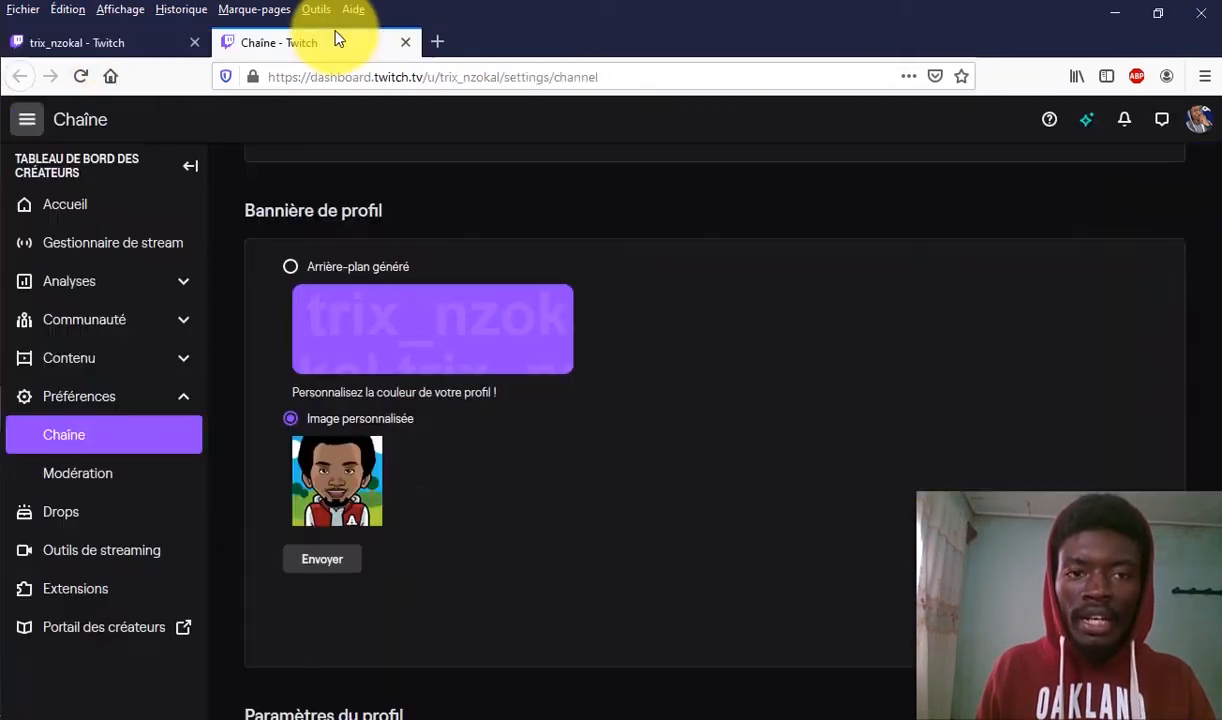
pyautogui.click(291, 420)
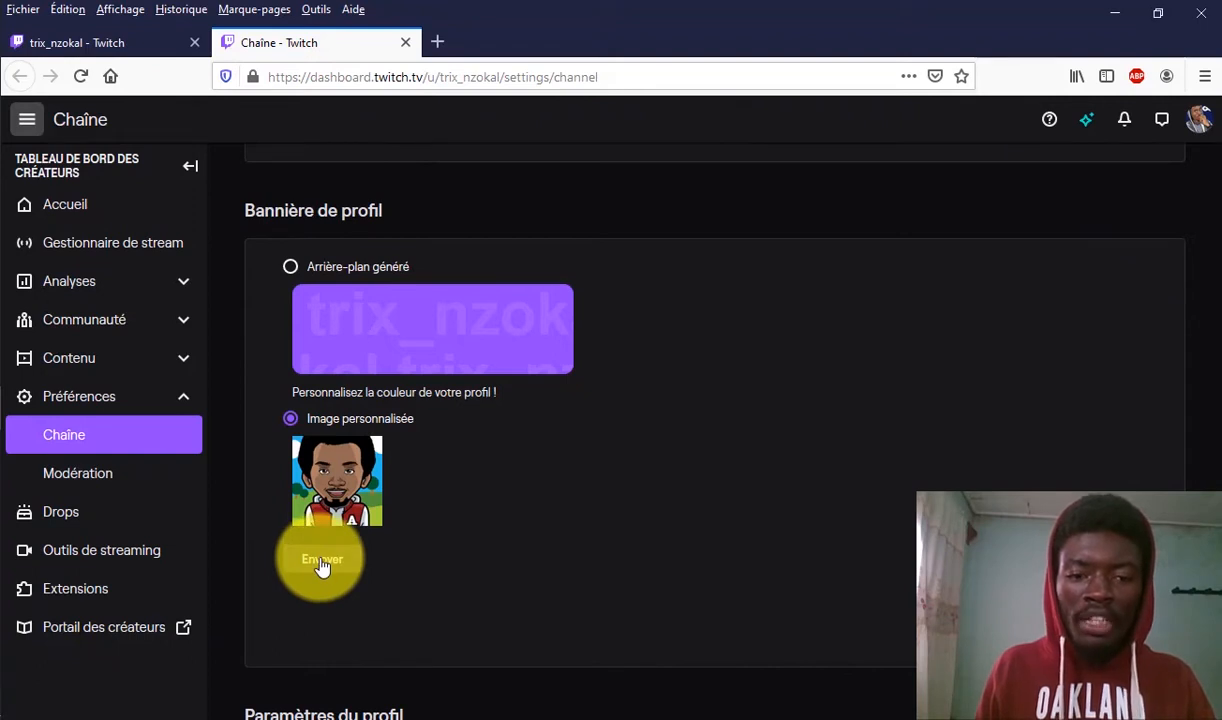
# Step: Upload the 1500 x 500 PNG banner from the Photo de profil folder and save it as the custom profile banner
pyautogui.click(321, 563)
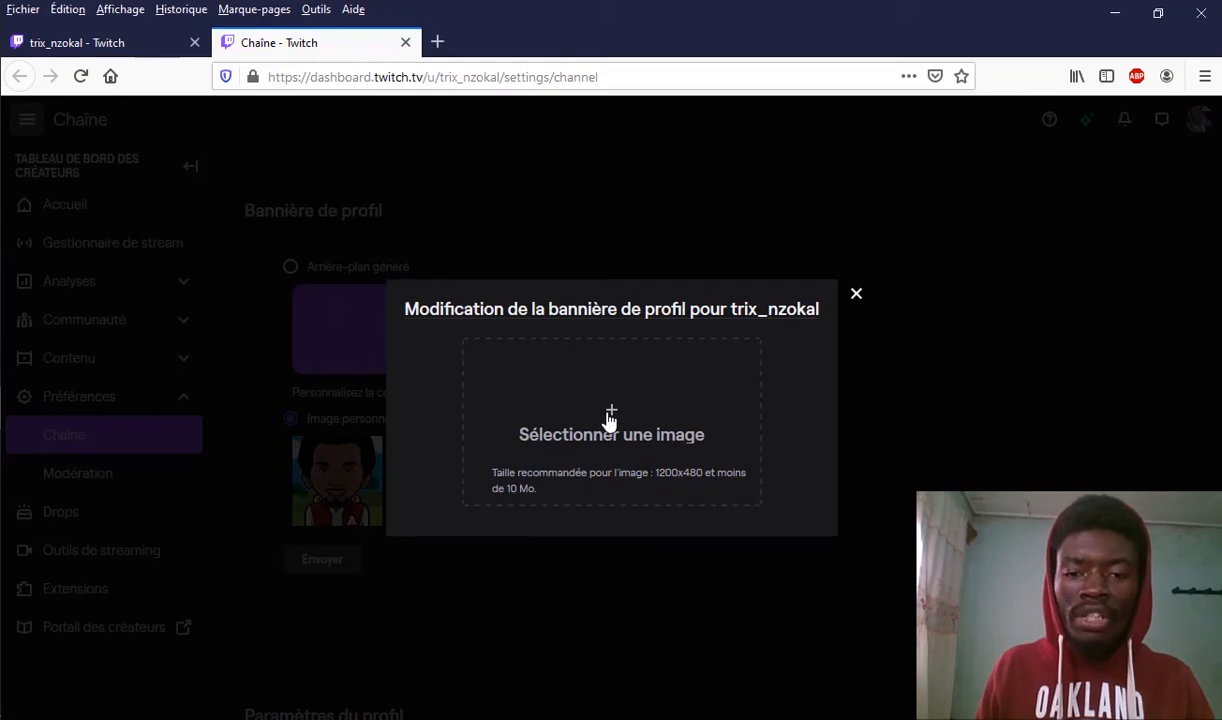
pyautogui.click(610, 420)
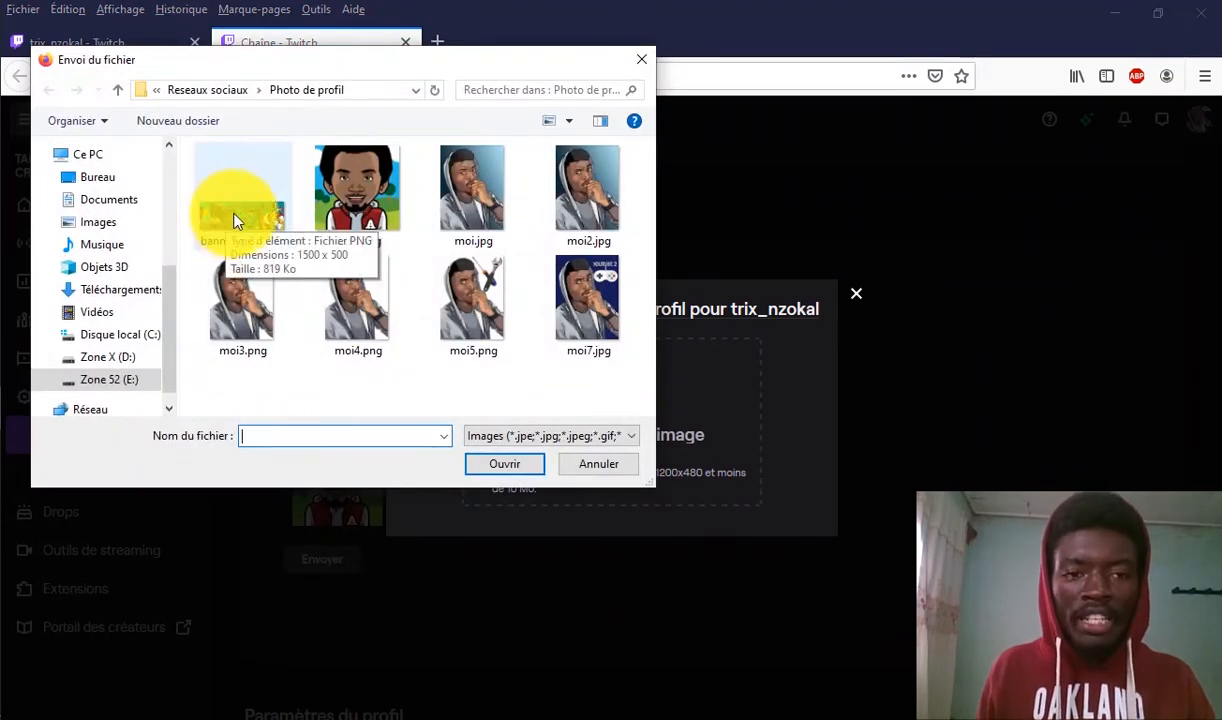
pyautogui.doubleClick(245, 218)
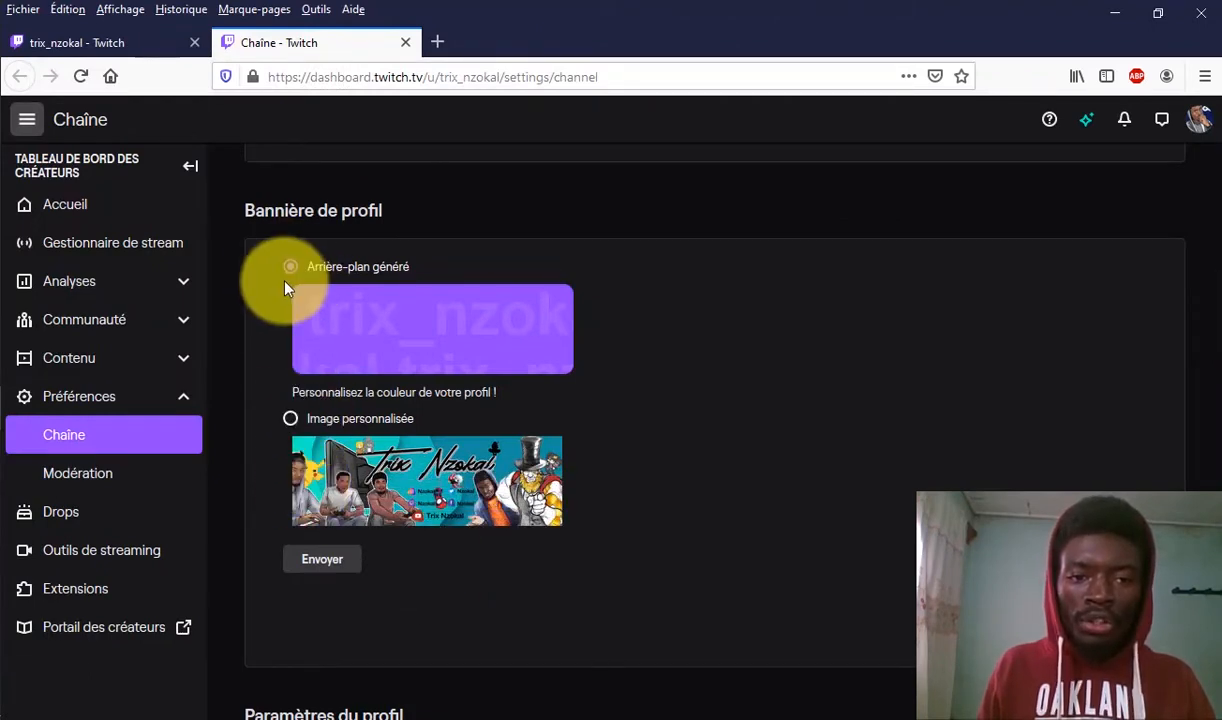
pyautogui.click(290, 420)
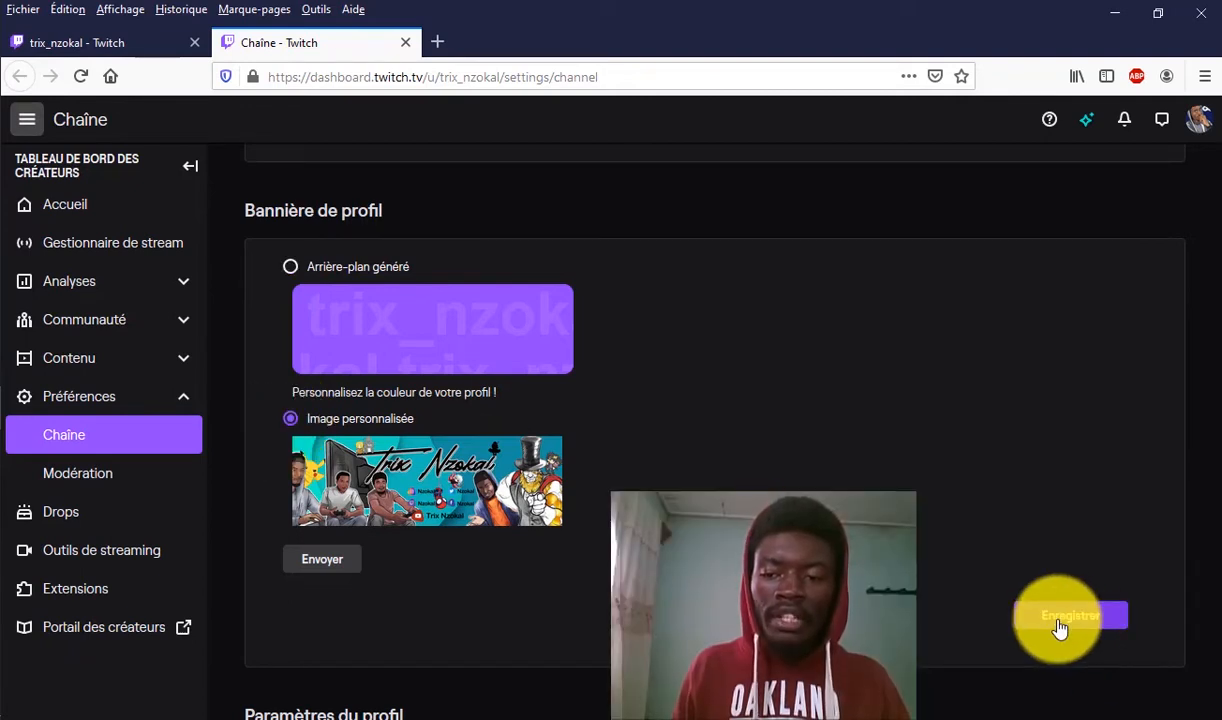
pyautogui.click(1058, 620)
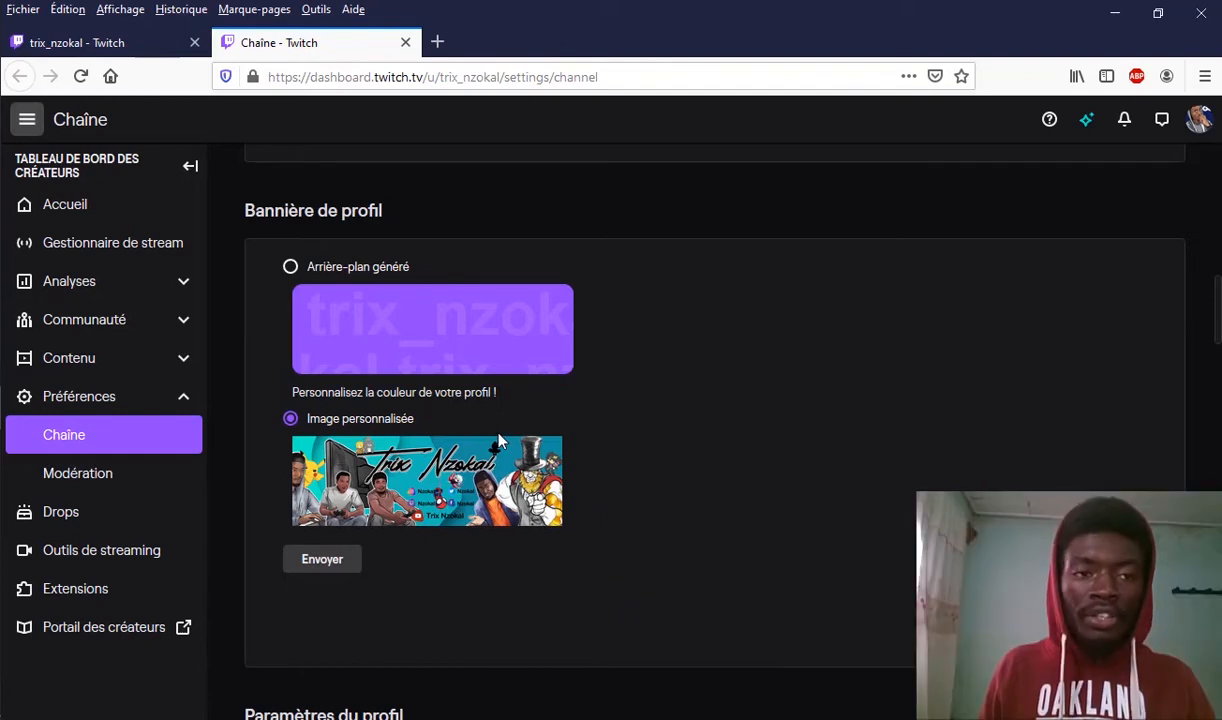
# Step: Reload the channel page and check the uploaded profile banner
pyautogui.click(86, 45)
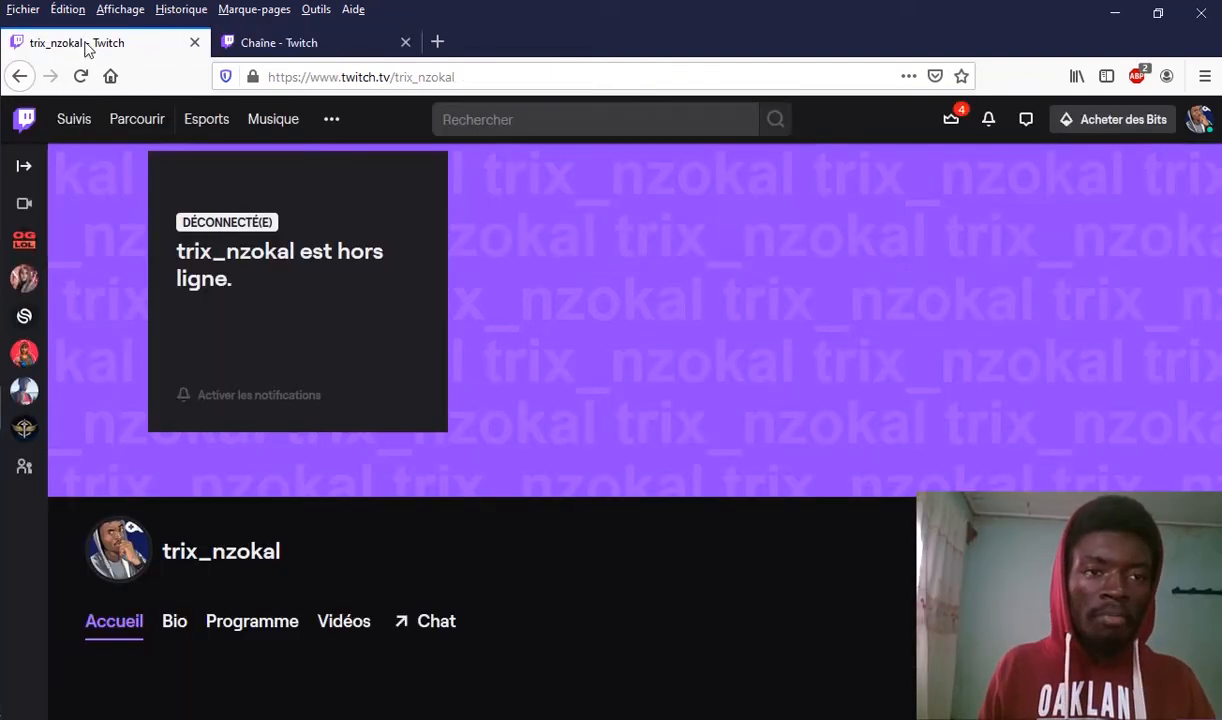
pyautogui.click(81, 76)
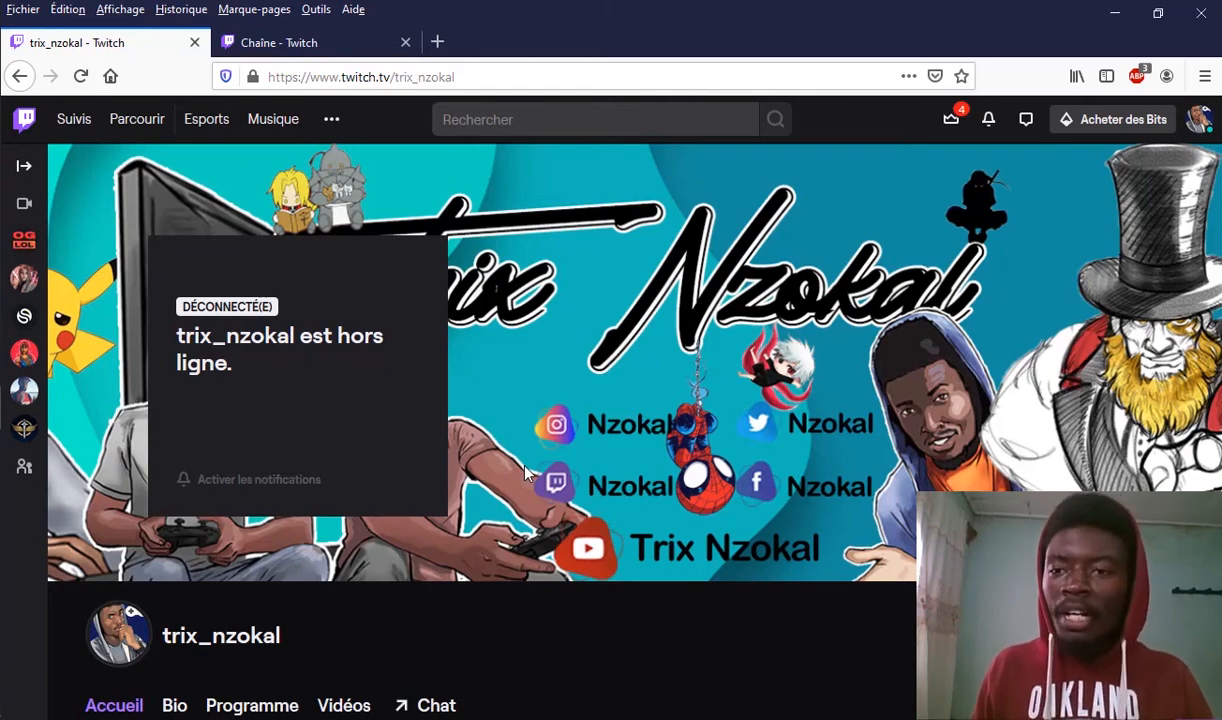
# Step: Capitalize the first letter of both parts of the Pseudo affiché, the T and the N, in the profile settings
pyautogui.click(274, 38)
pyautogui.scroll(-3, 345, 330)
pyautogui.scroll(-3, 352, 335)
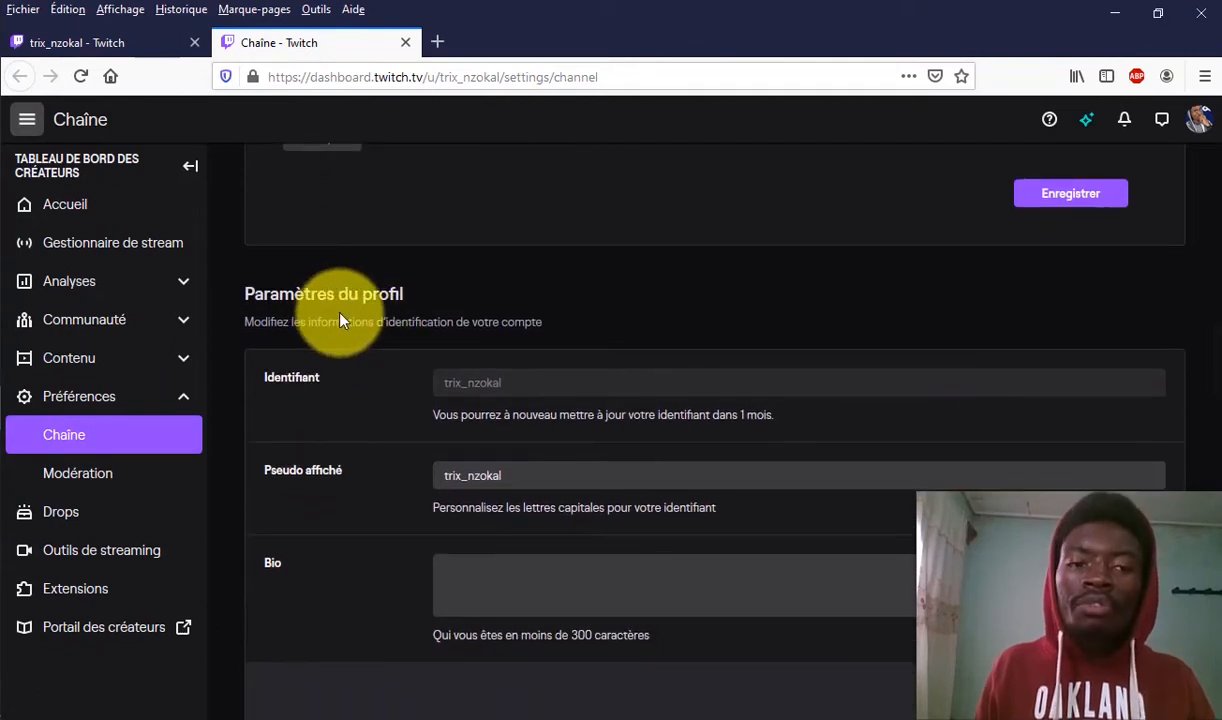
pyautogui.scroll(-1, 370, 310)
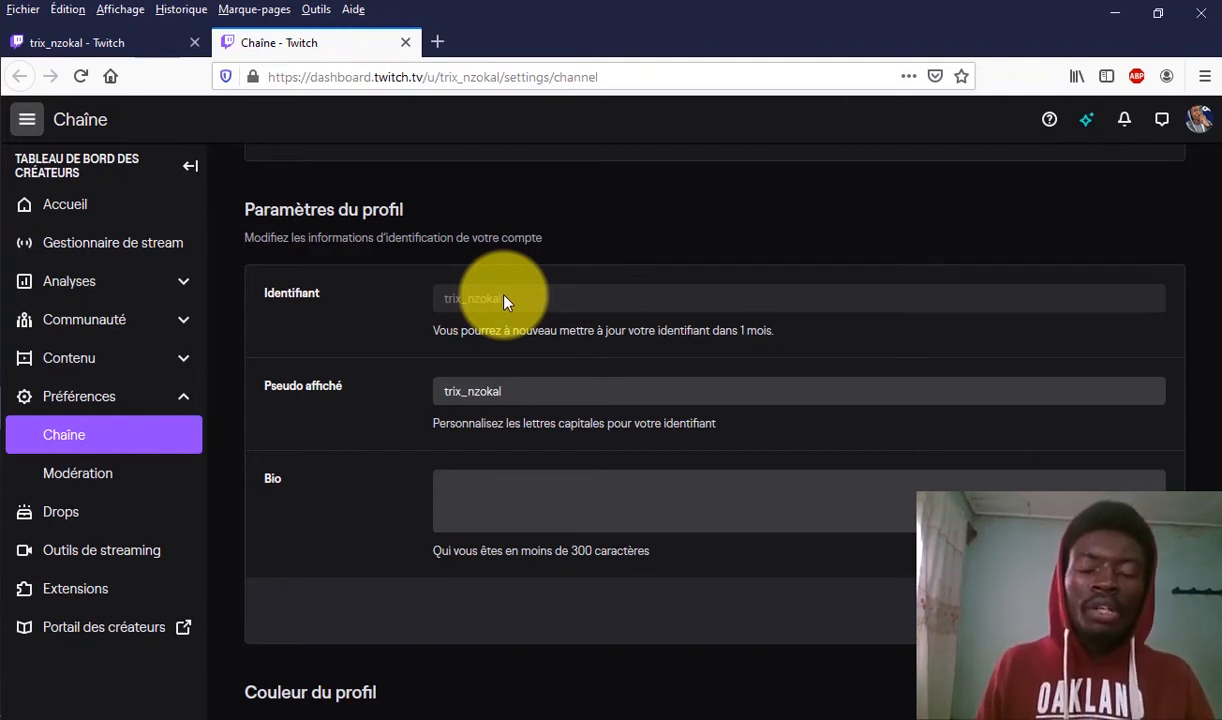
pyautogui.click(447, 391)
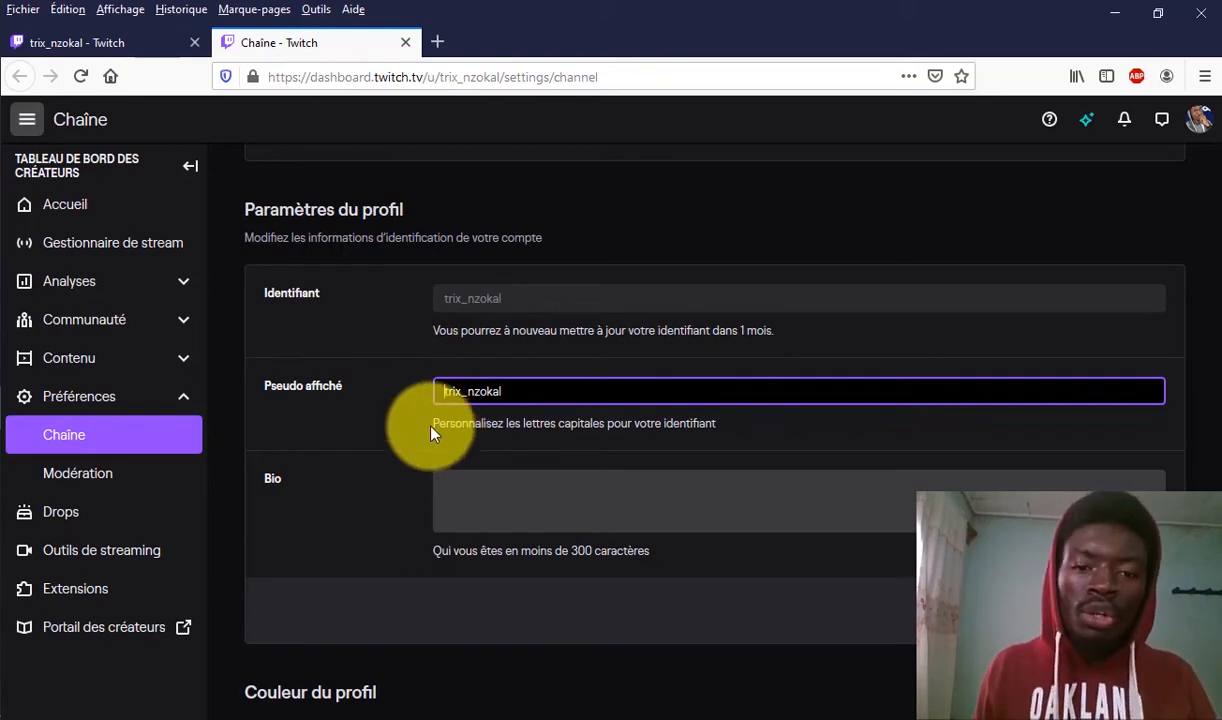
pyautogui.click(131, 36)
pyautogui.scroll(-2, 232, 420)
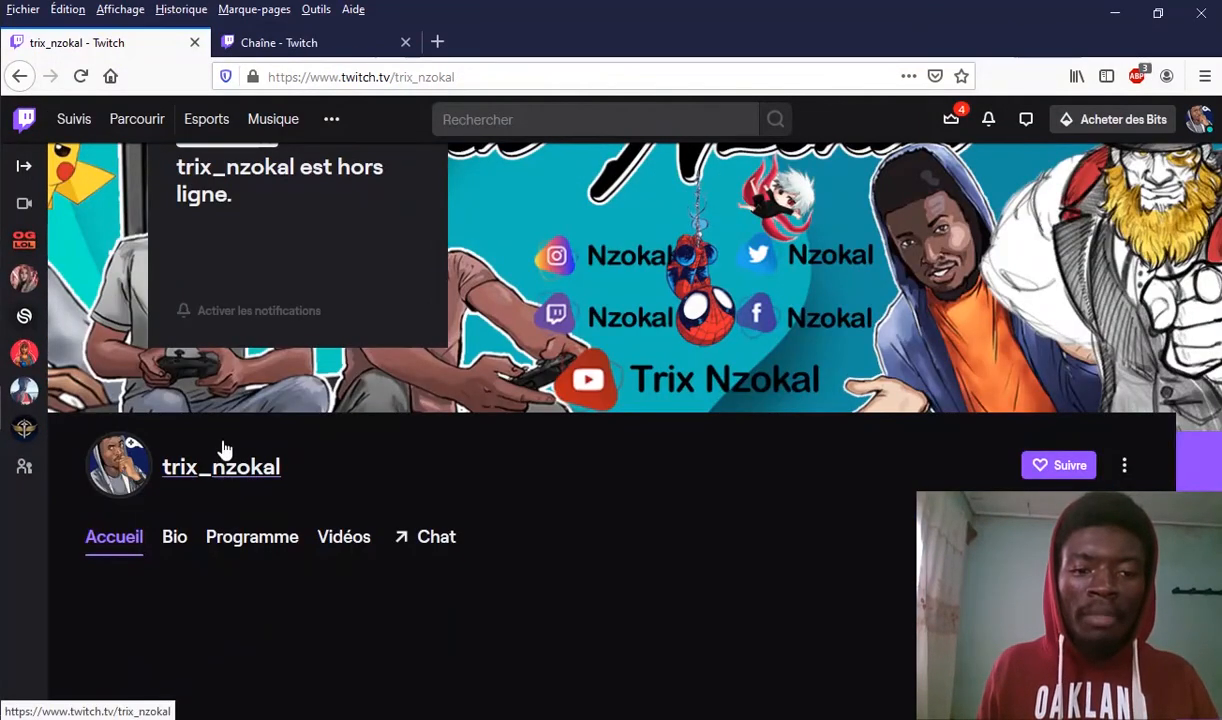
pyautogui.click(291, 50)
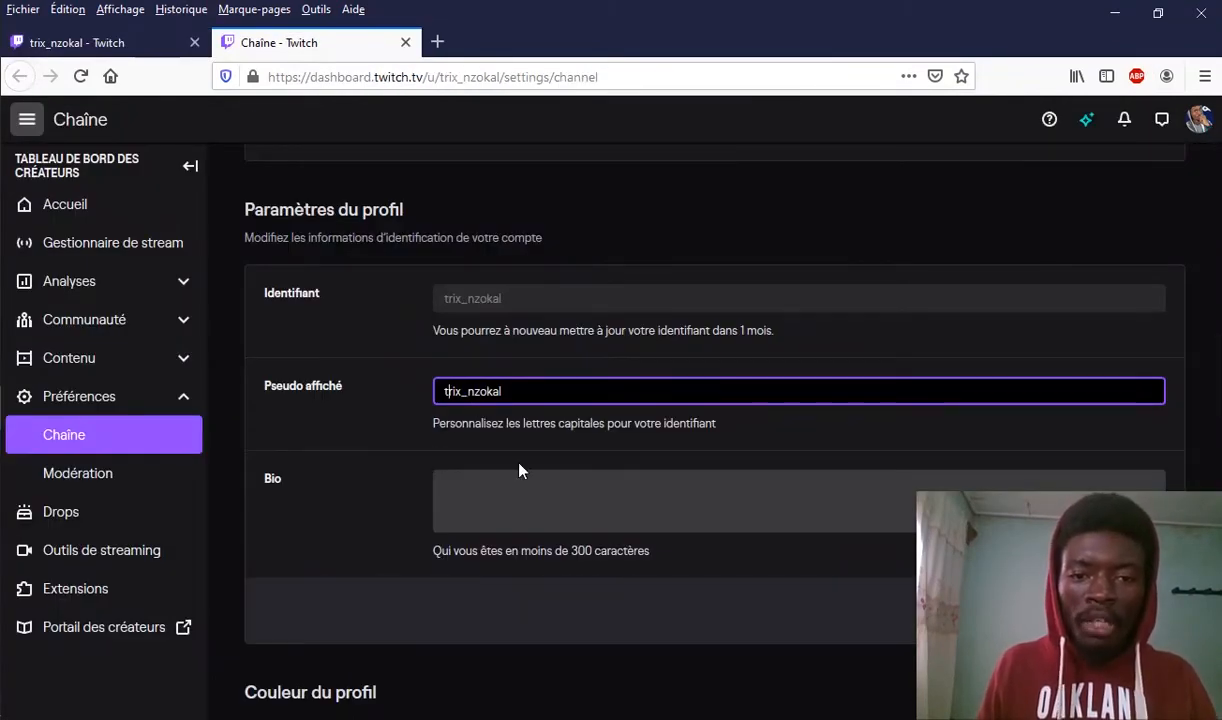
pyautogui.press('BackSpace')
pyautogui.write('T')
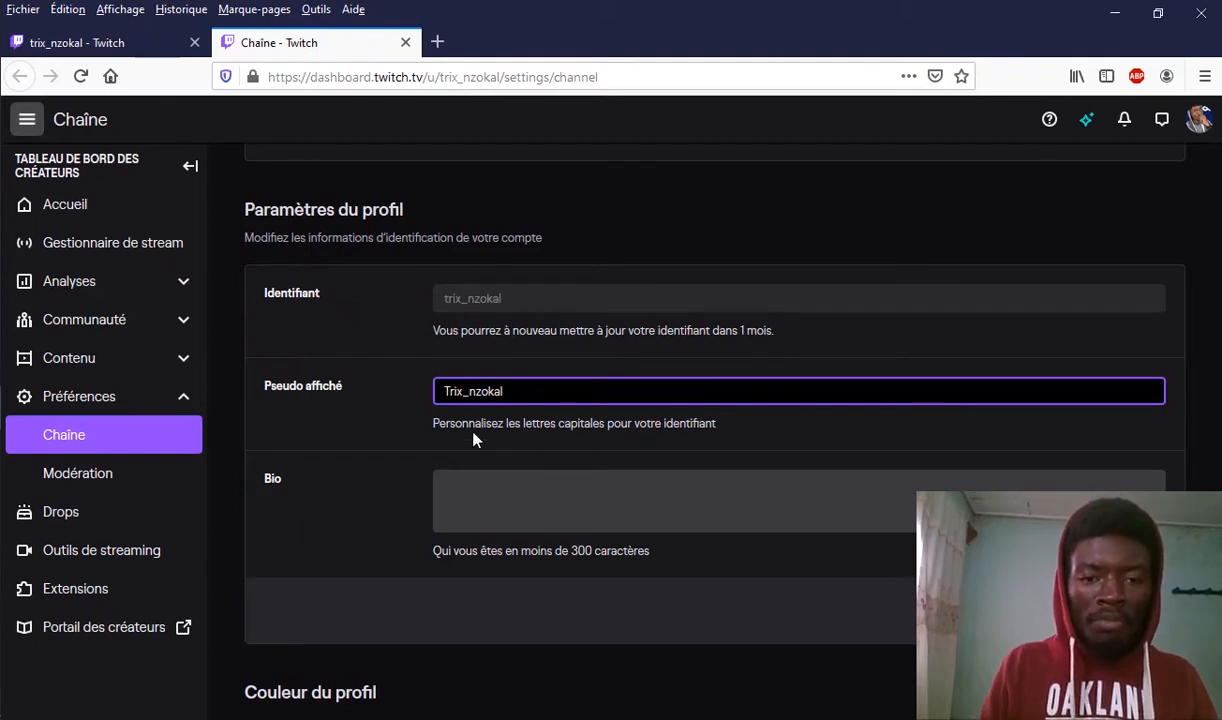
pyautogui.moveTo(470, 391); pyautogui.dragTo(477, 392)
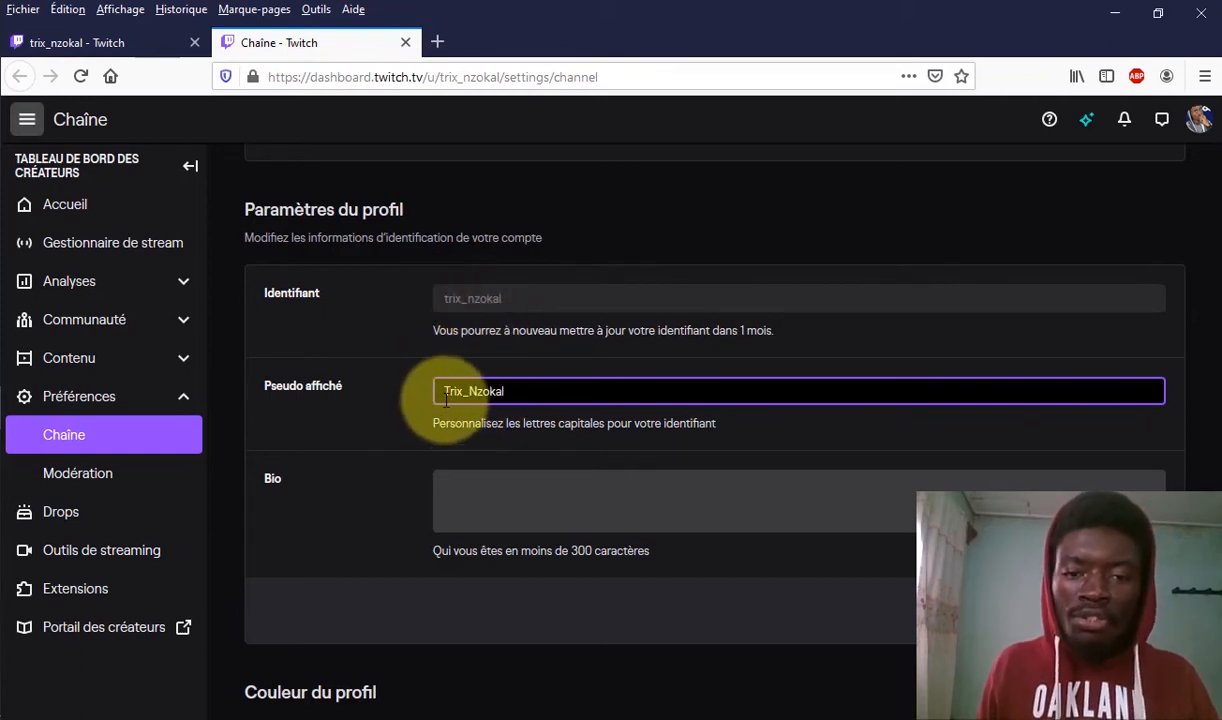
# Step: Enter "je suis un joueur camerounais ayant un bon skill !" as the Bio and save the profile settings changes
pyautogui.click(490, 490)
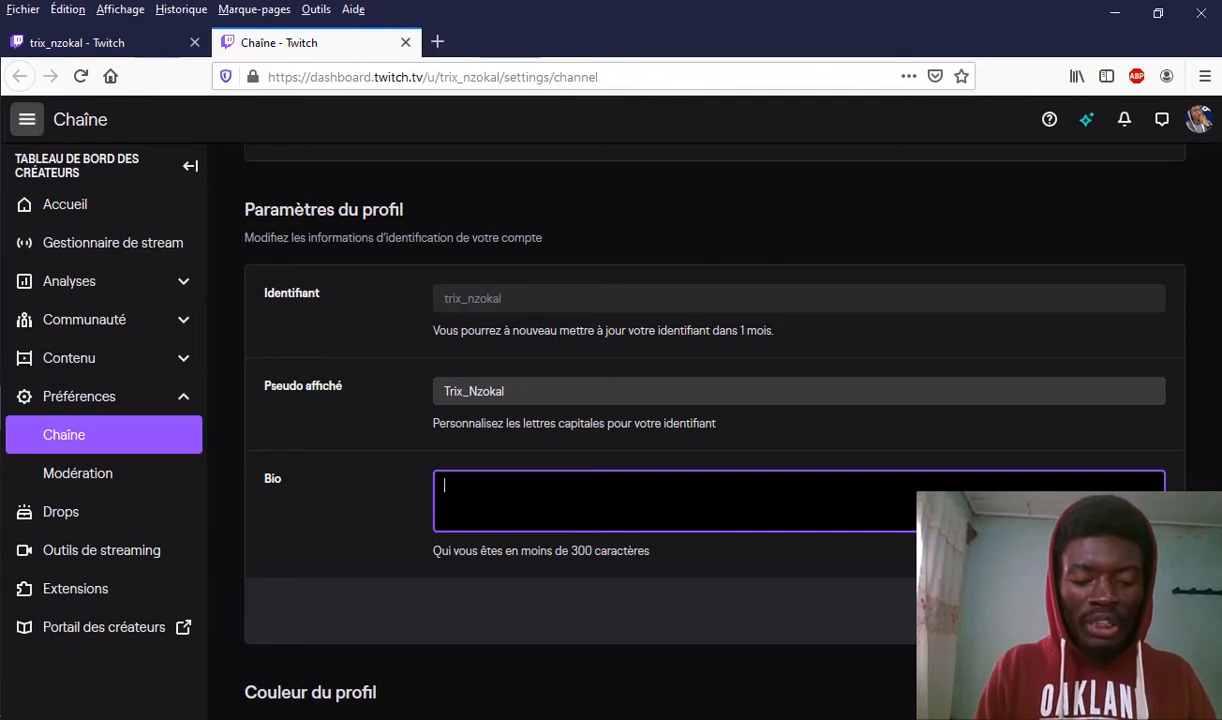
pyautogui.write('suis un')
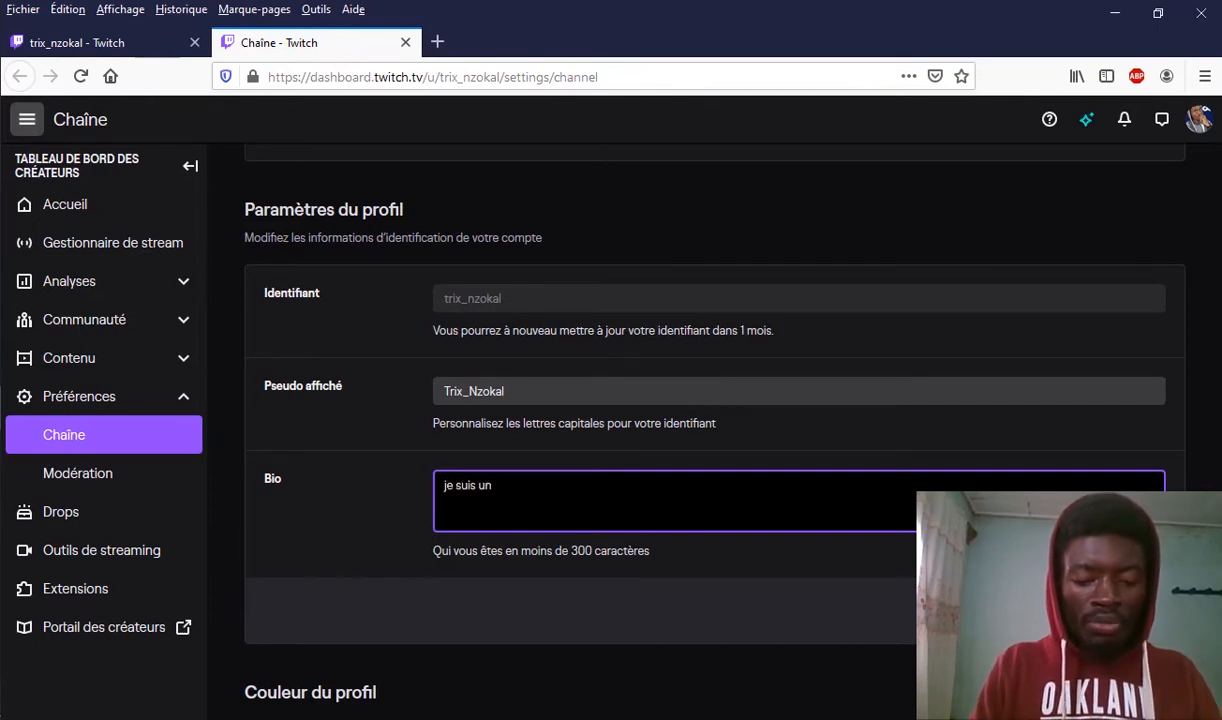
pyautogui.write(' joueur camer')
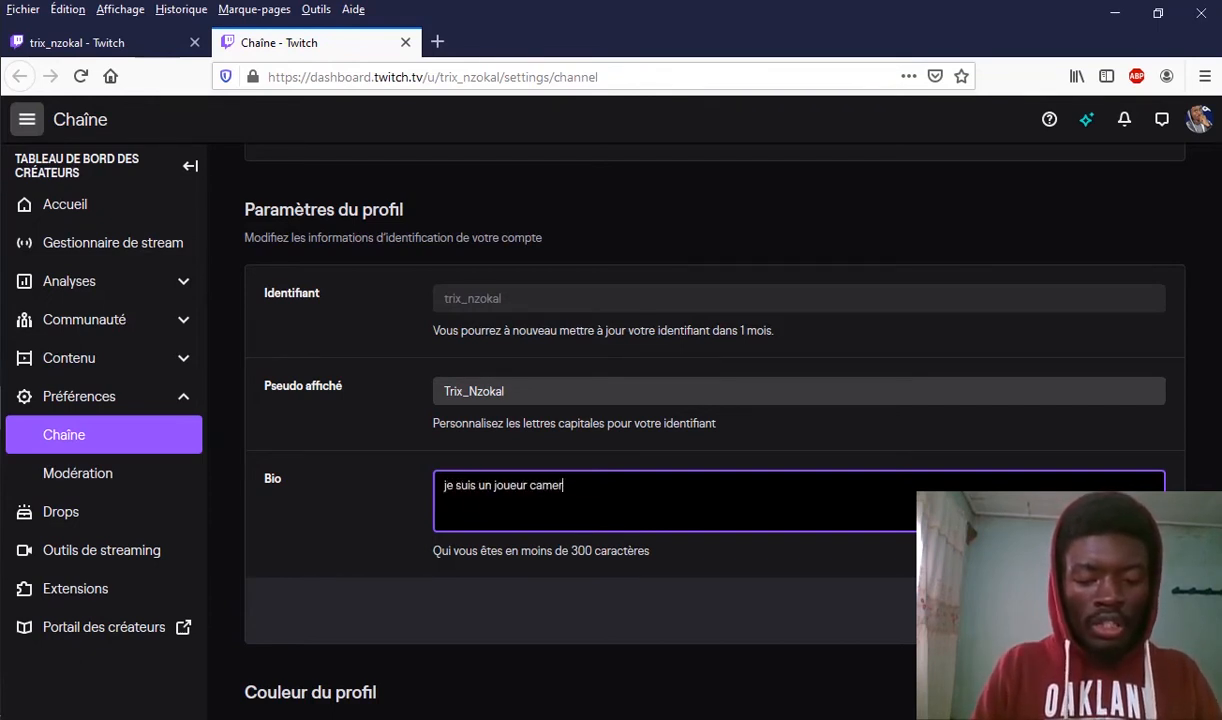
pyautogui.write('ounais ay')
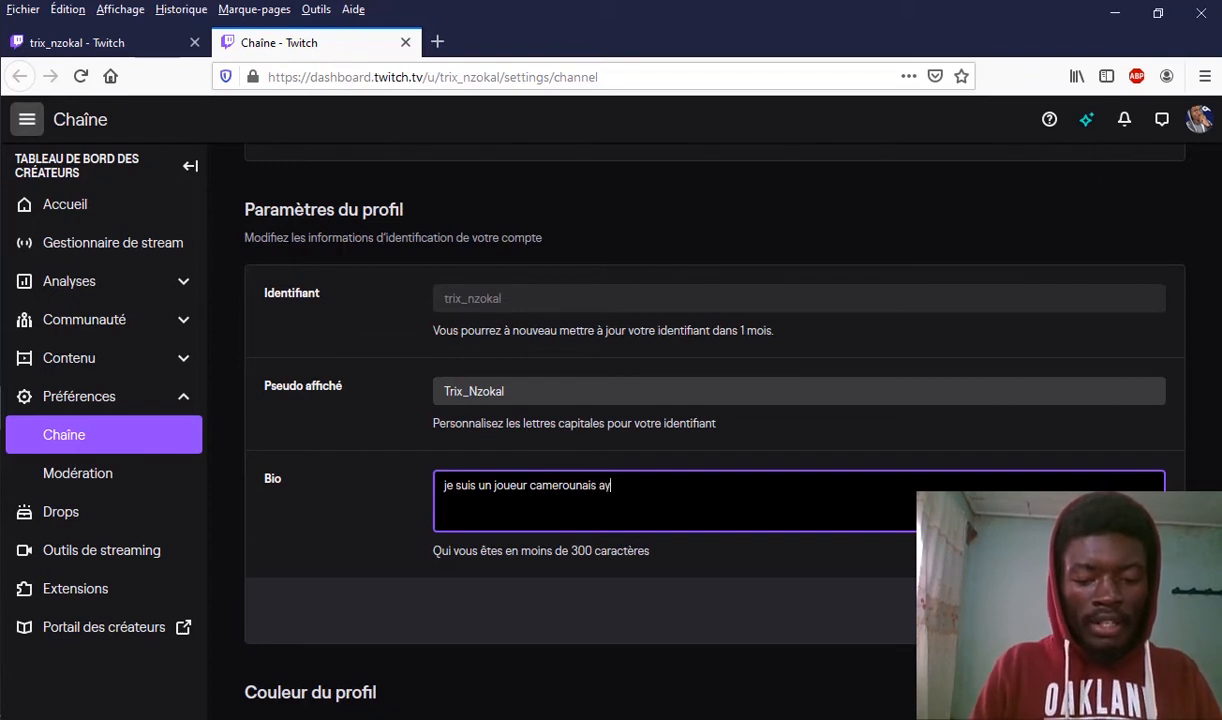
pyautogui.write('ant un')
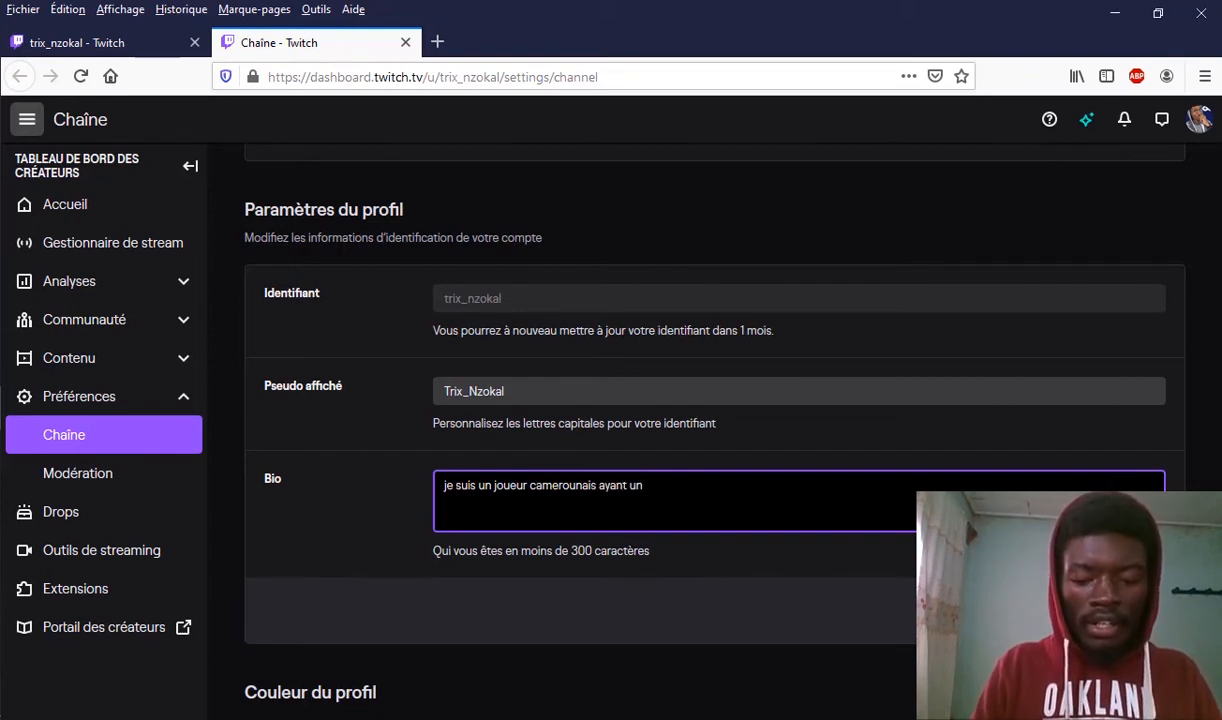
pyautogui.write(' bon ski')
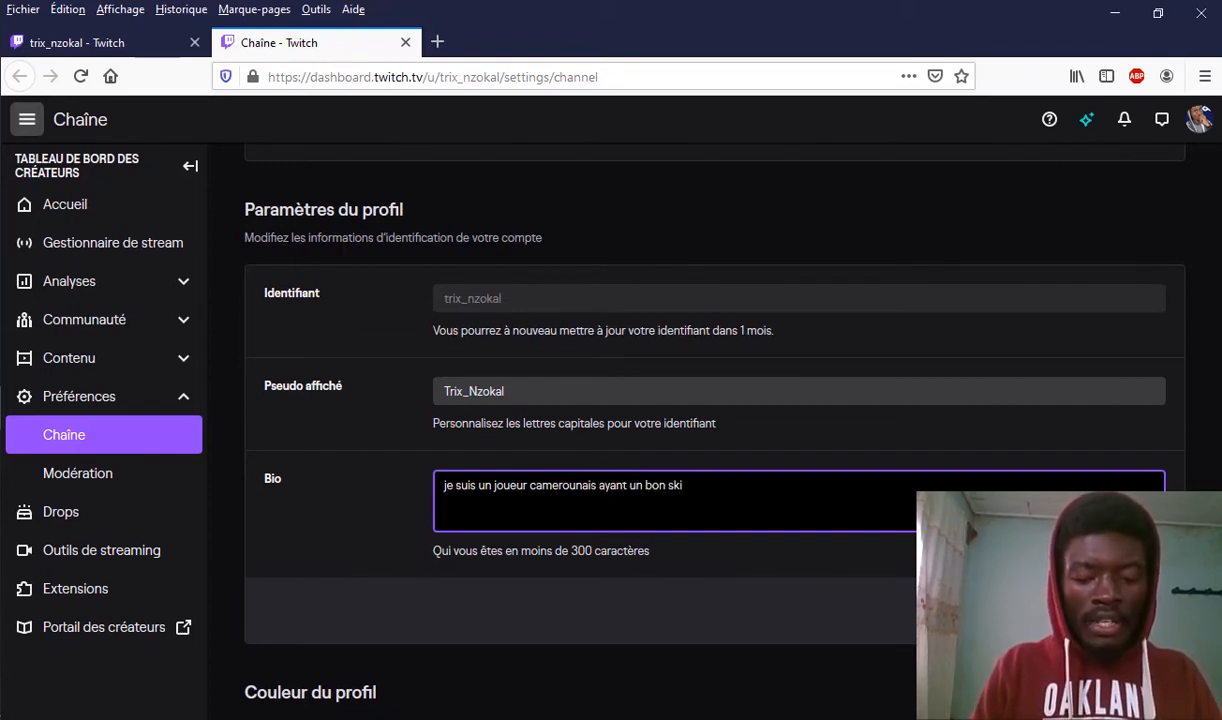
pyautogui.write('ll !')
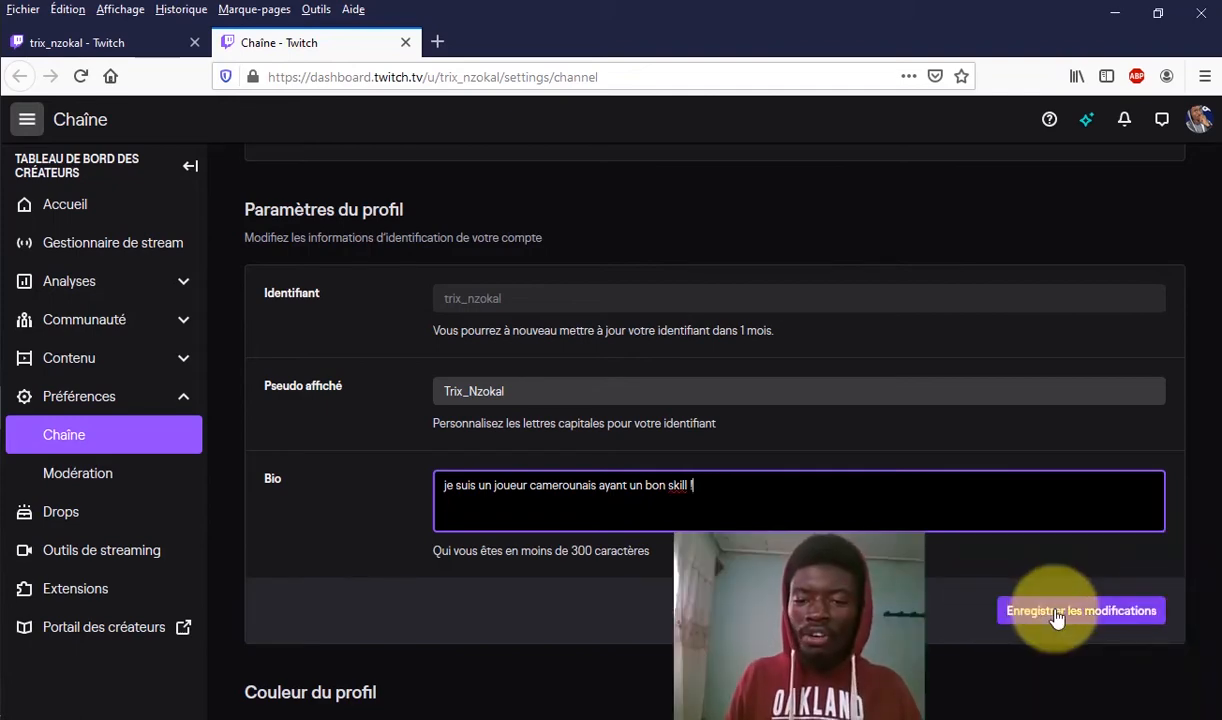
pyautogui.click(1057, 613)
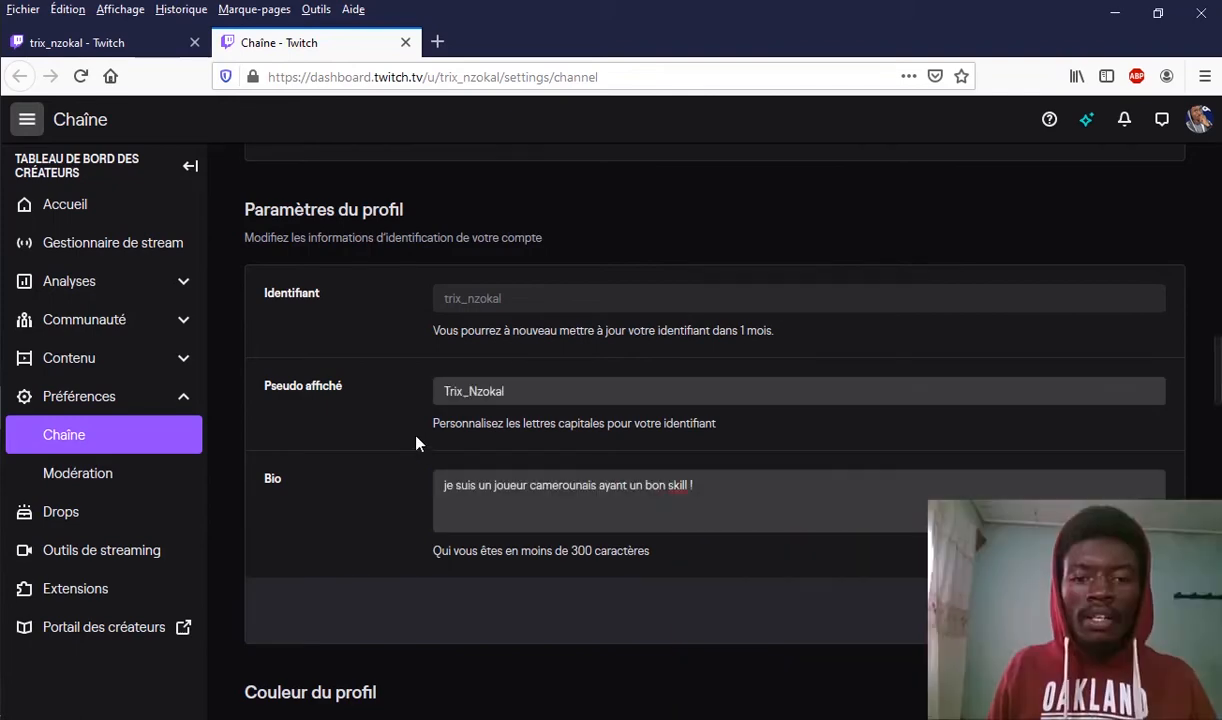
# Step: Reload the channel page and check the display name and bio text in the offline box and beneath the banner
pyautogui.click(125, 45)
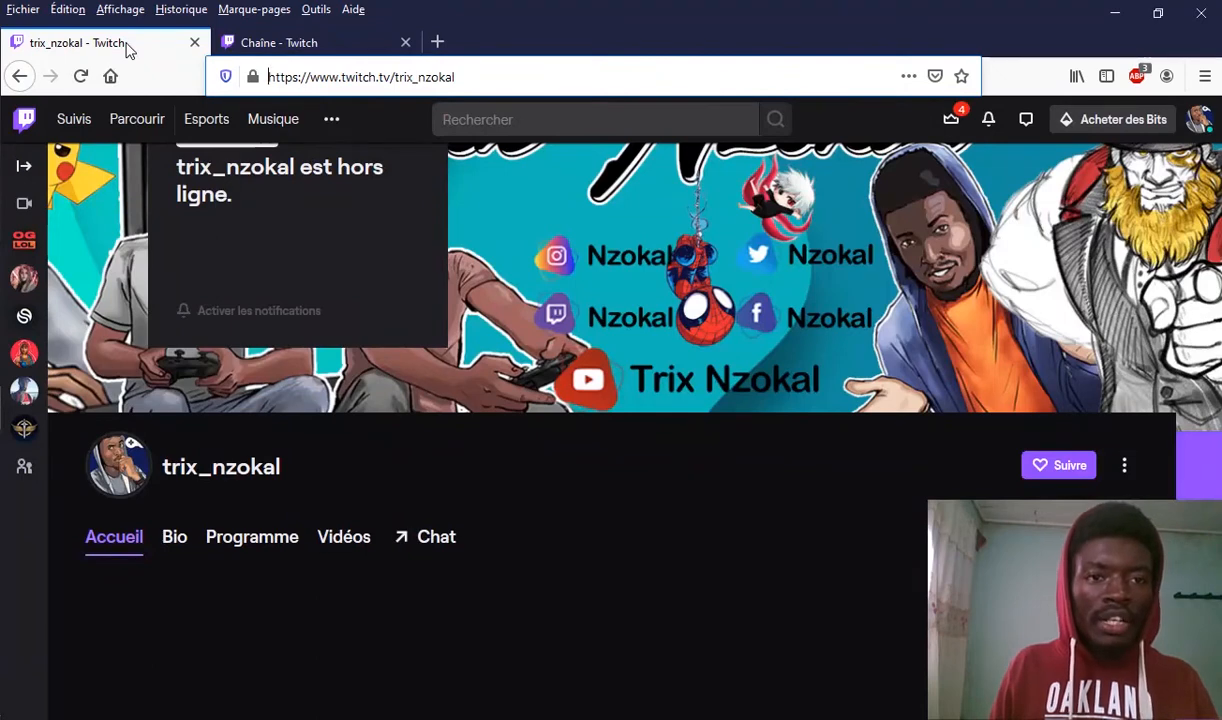
pyautogui.click(80, 76)
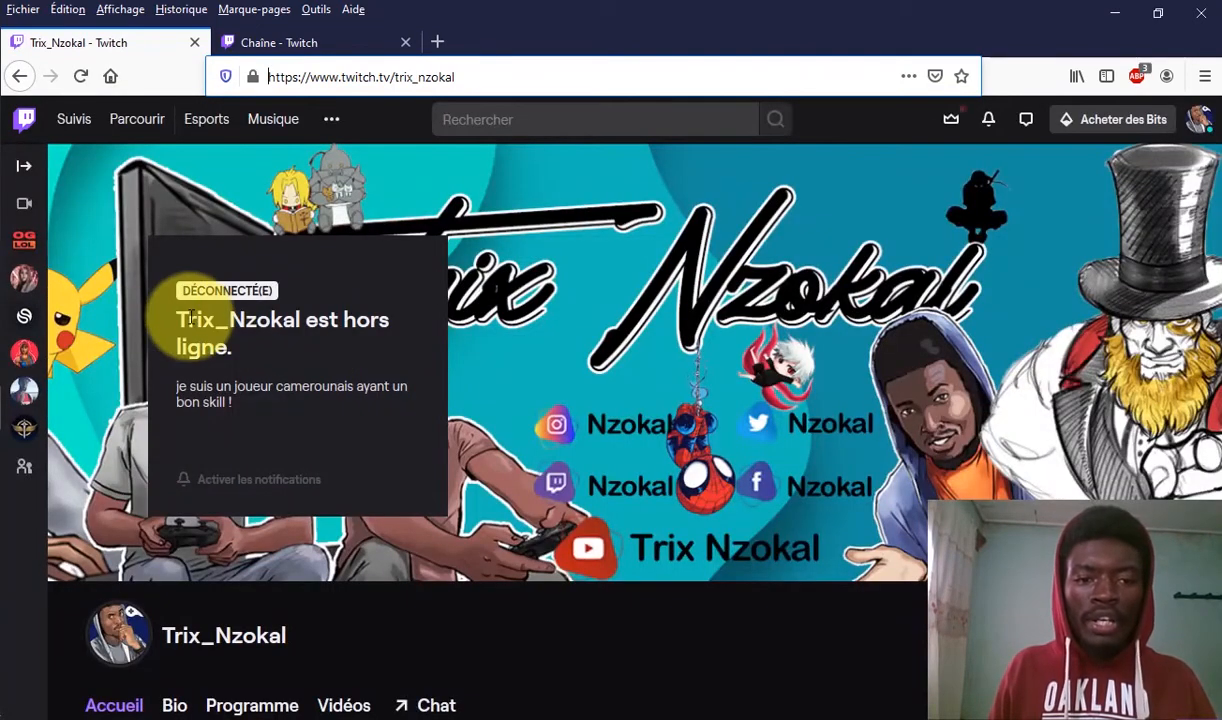
pyautogui.moveTo(176, 319); pyautogui.dragTo(245, 319)
pyautogui.scroll(-3, 237, 345)
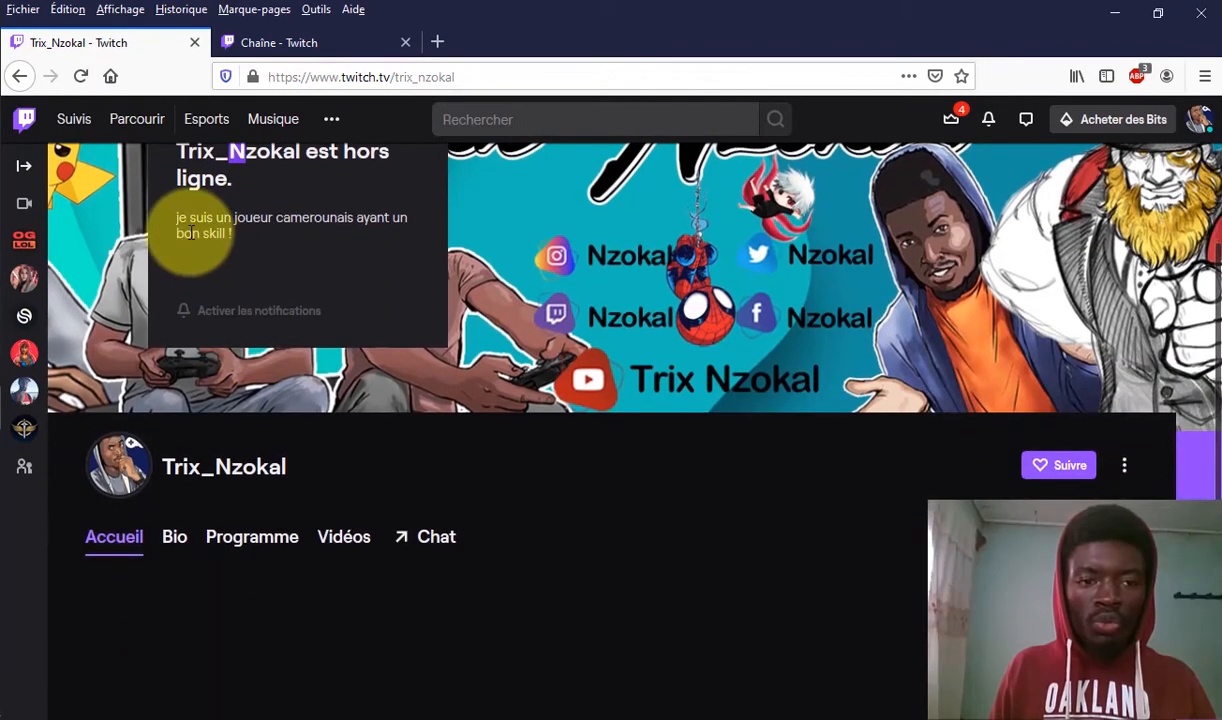
pyautogui.scroll(2, 190, 232)
pyautogui.moveTo(233, 318); pyautogui.dragTo(204, 318)
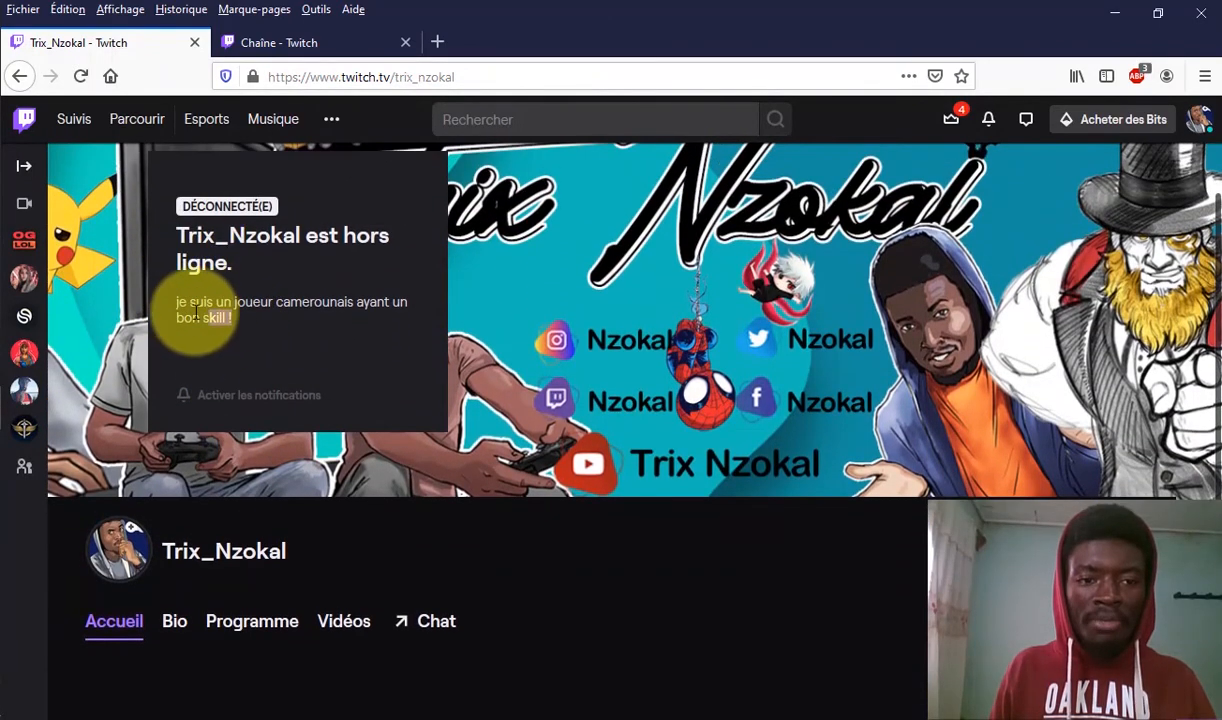
pyautogui.click(171, 304)
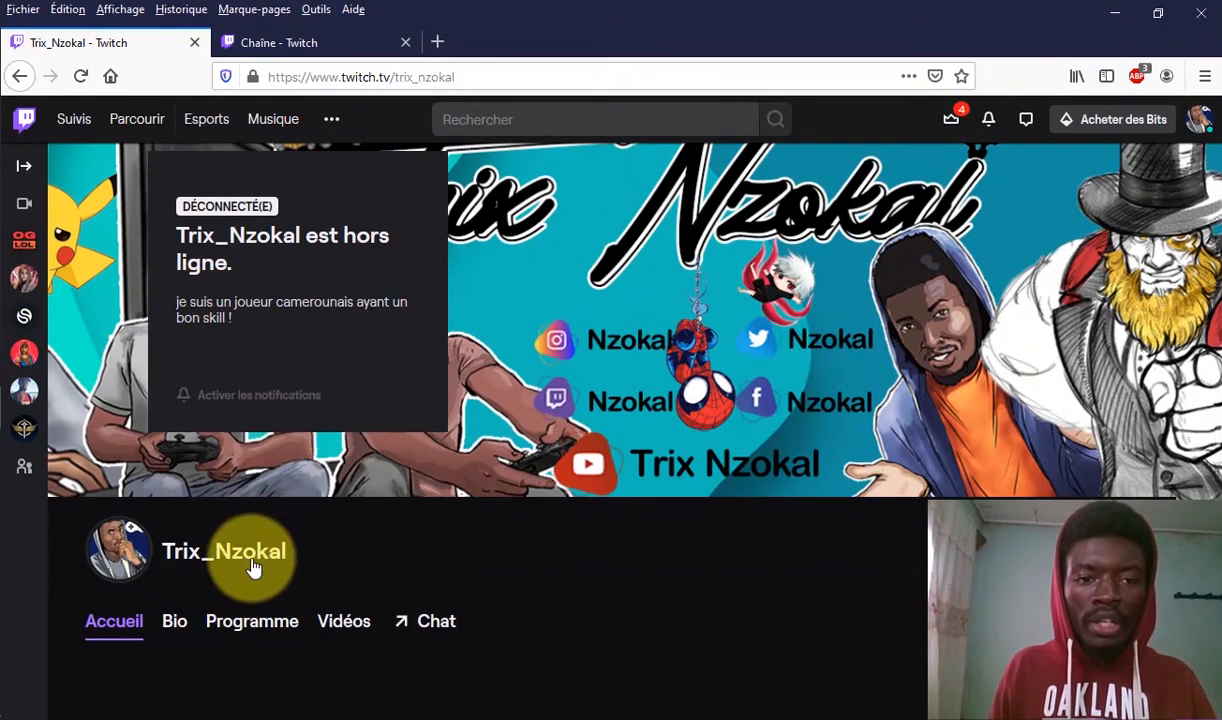
pyautogui.scroll(-4, 177, 470)
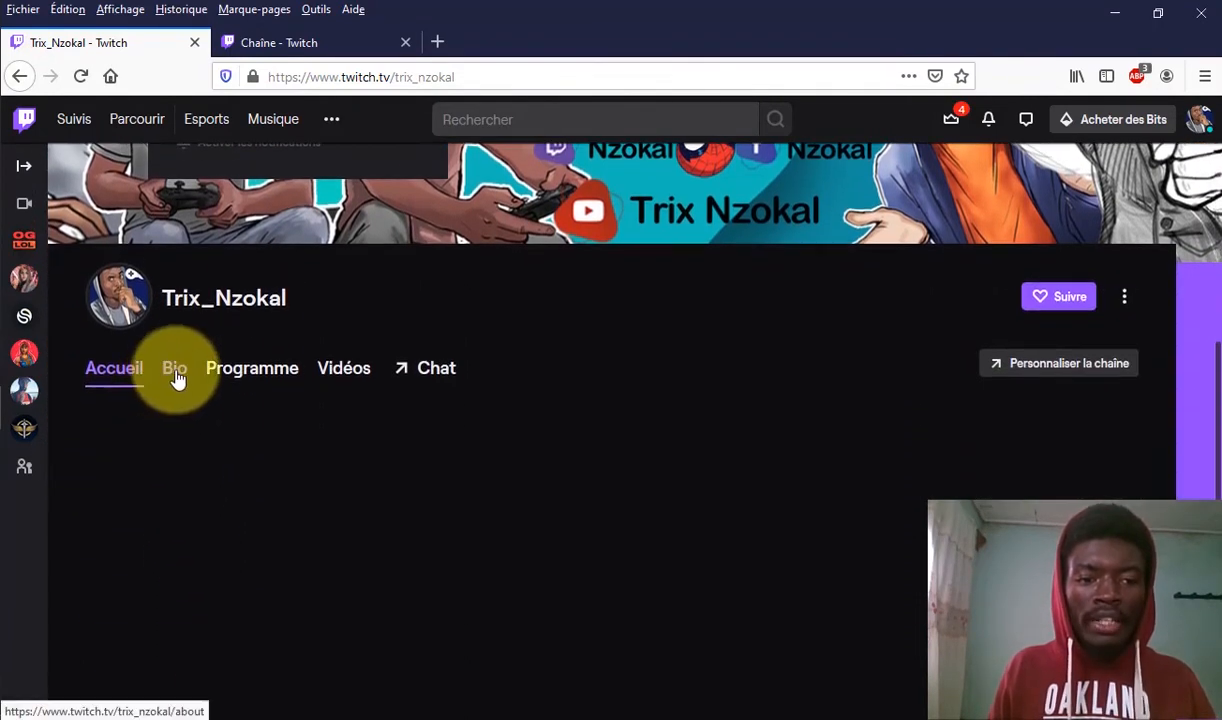
# Step: Open the channel's Bio section and check the description shown there
pyautogui.click(175, 376)
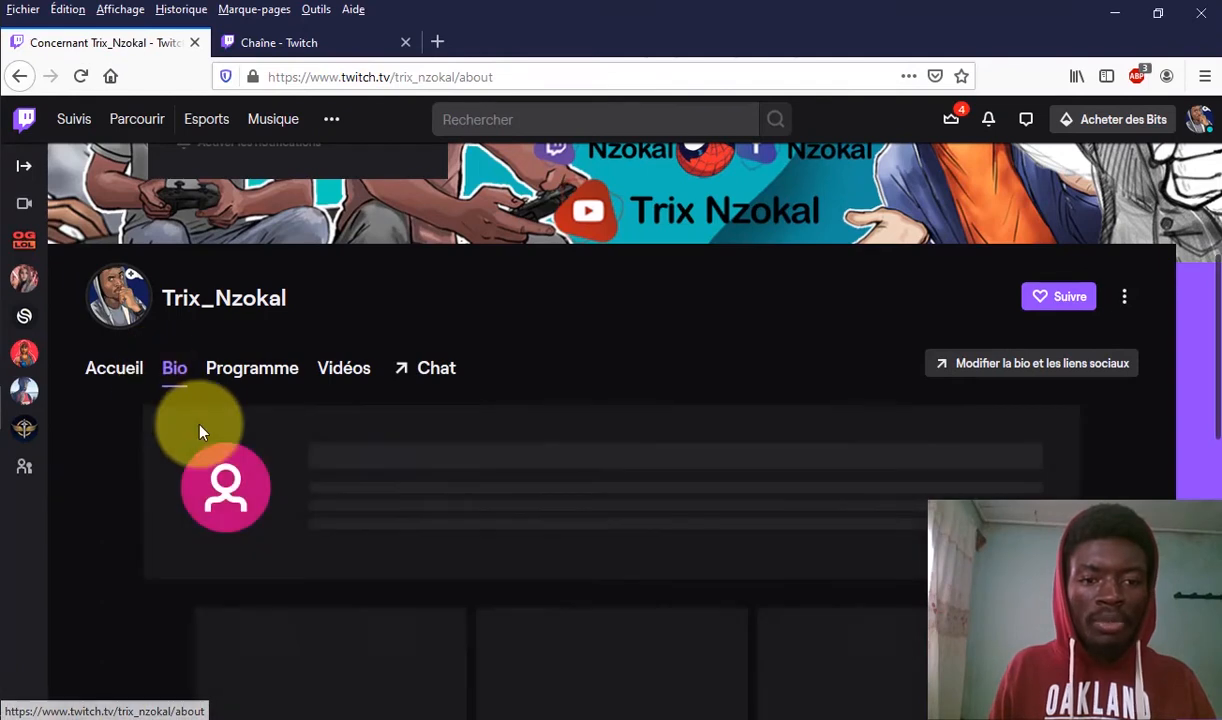
pyautogui.scroll(-2, 246, 458)
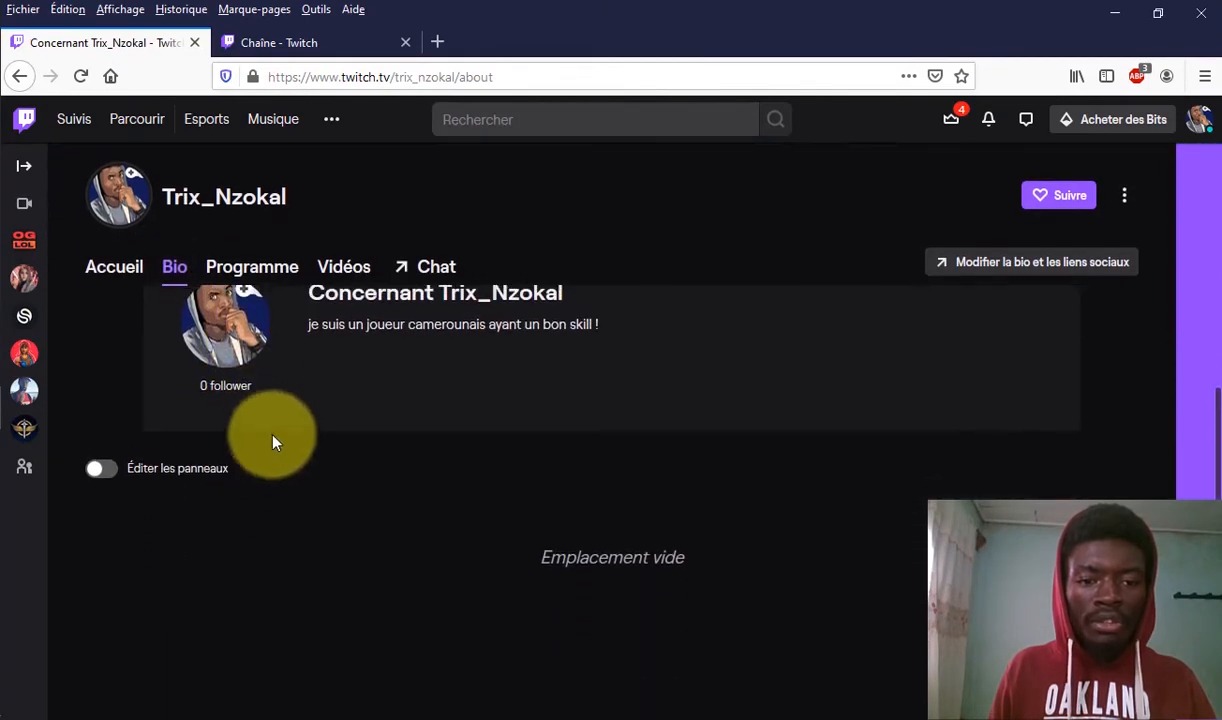
pyautogui.scroll(1, 274, 440)
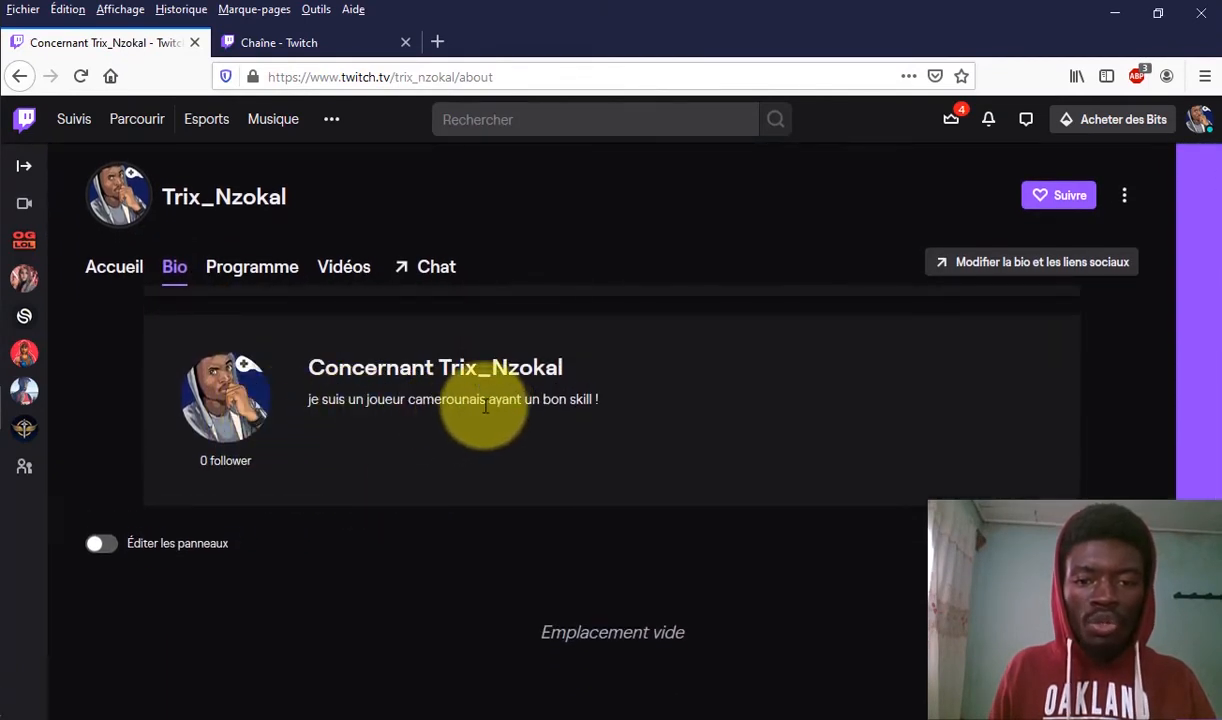
pyautogui.scroll(1, 190, 560)
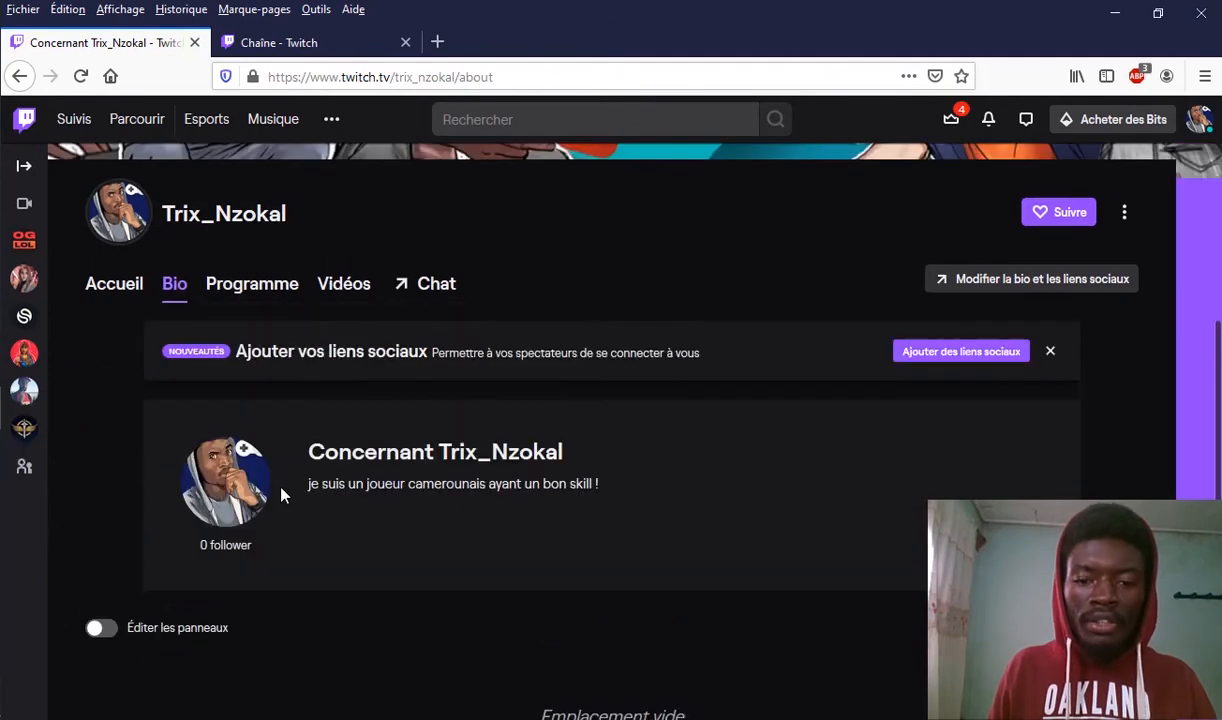
# Step: Choose the amber preset #FFBF00 as the Couleur du profil in the channel settings
pyautogui.click(282, 43)
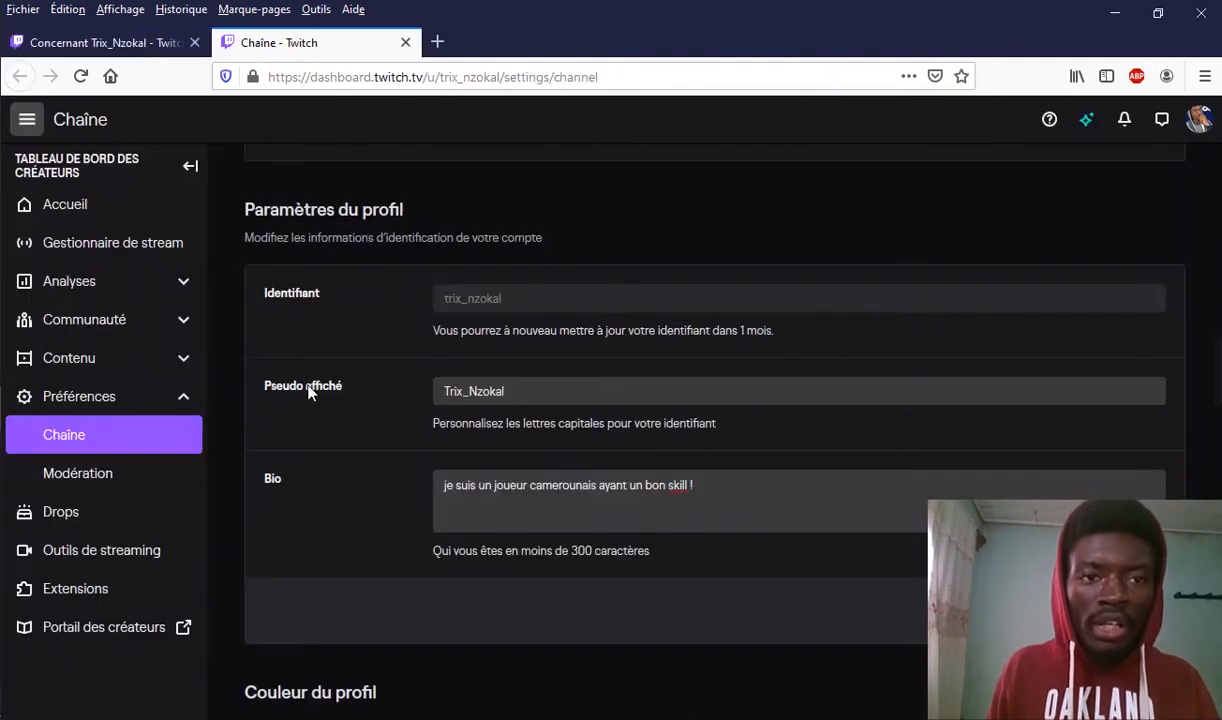
pyautogui.scroll(-5, 308, 385)
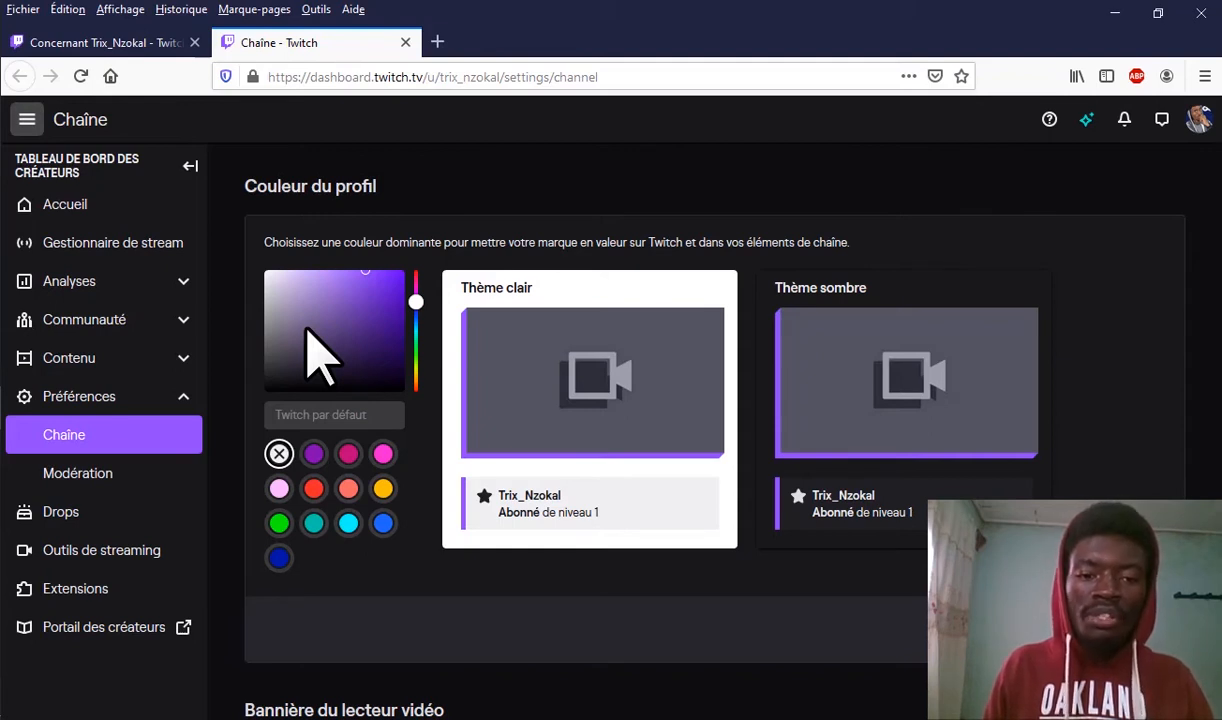
pyautogui.click(385, 500)
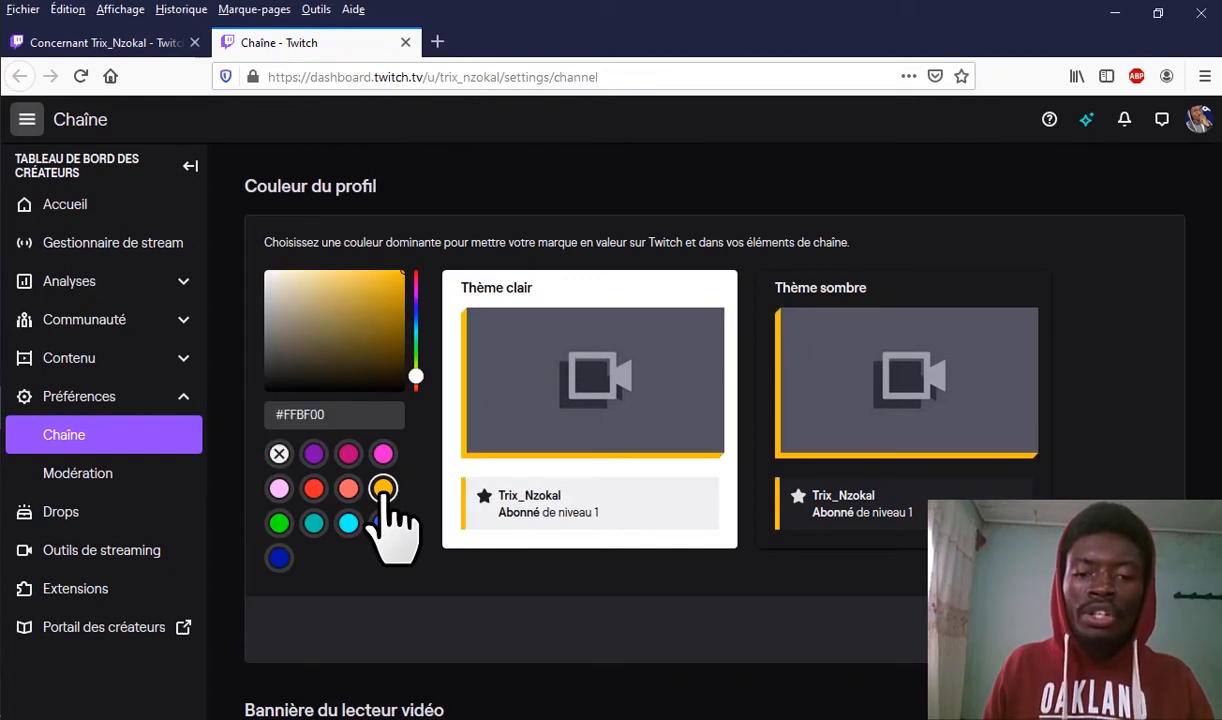
# Step: Try the teal #00C7AC and green #00FA04 presets, and set the Couleur du profil to Twitch par défaut
pyautogui.click(314, 524)
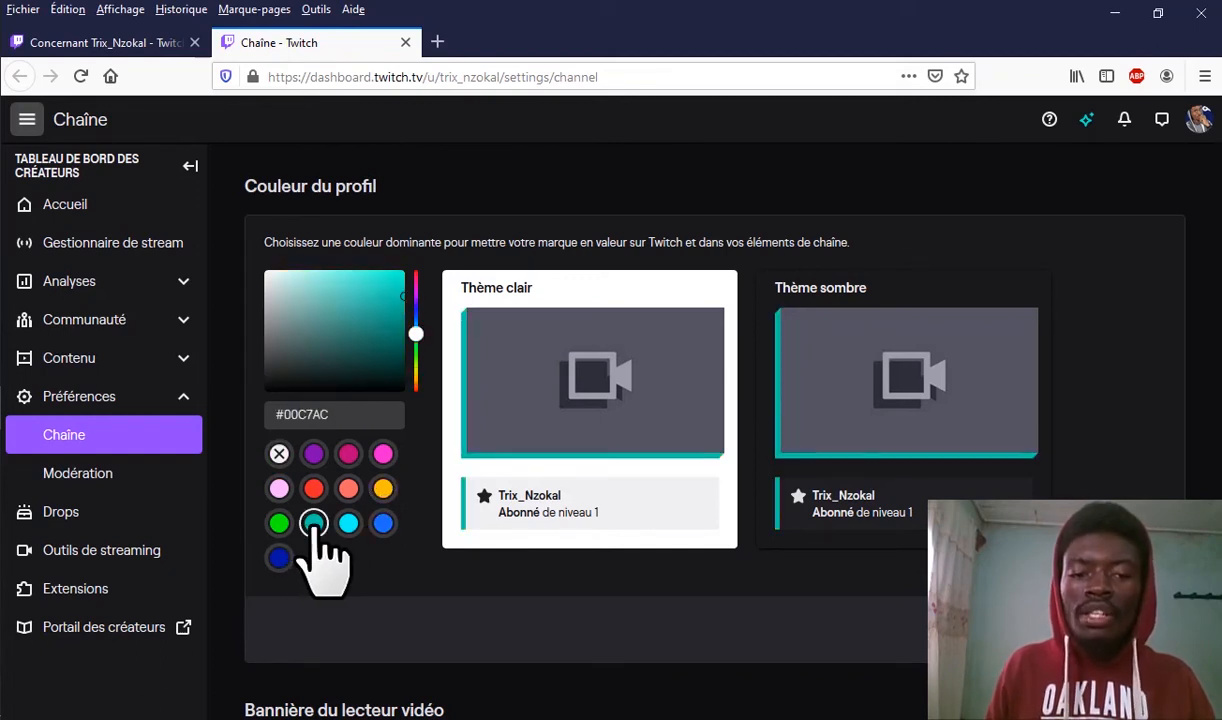
pyautogui.click(280, 524)
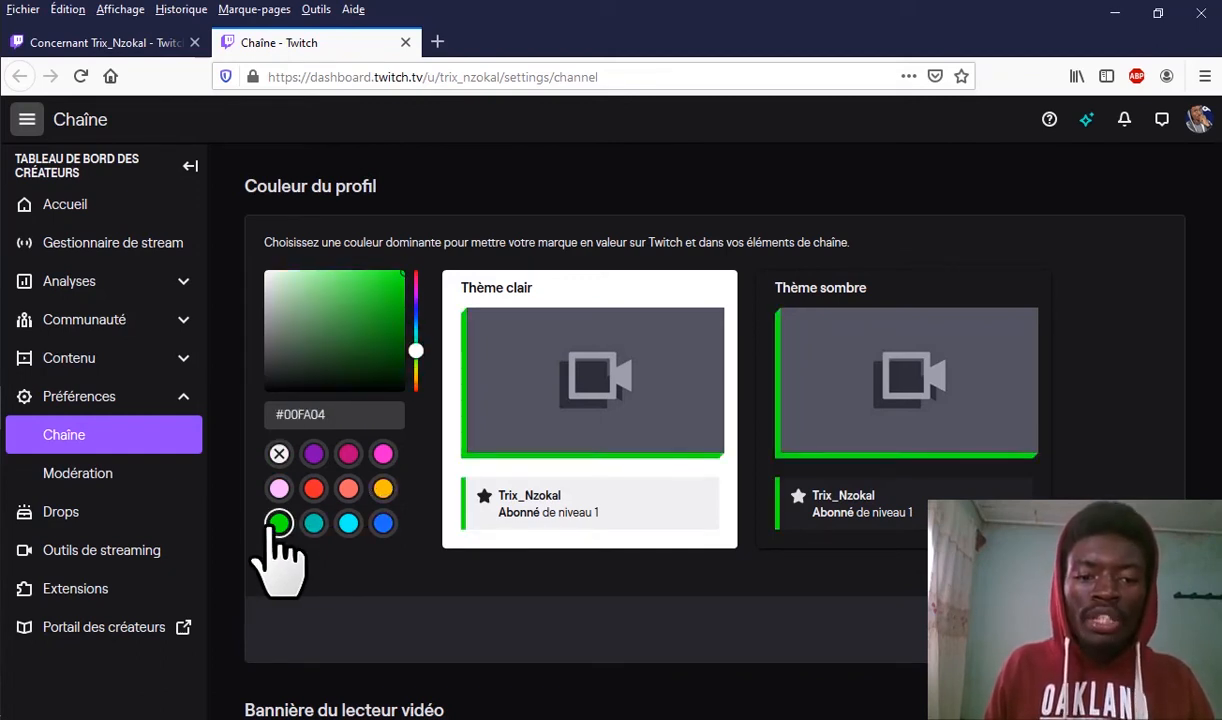
pyautogui.click(279, 454)
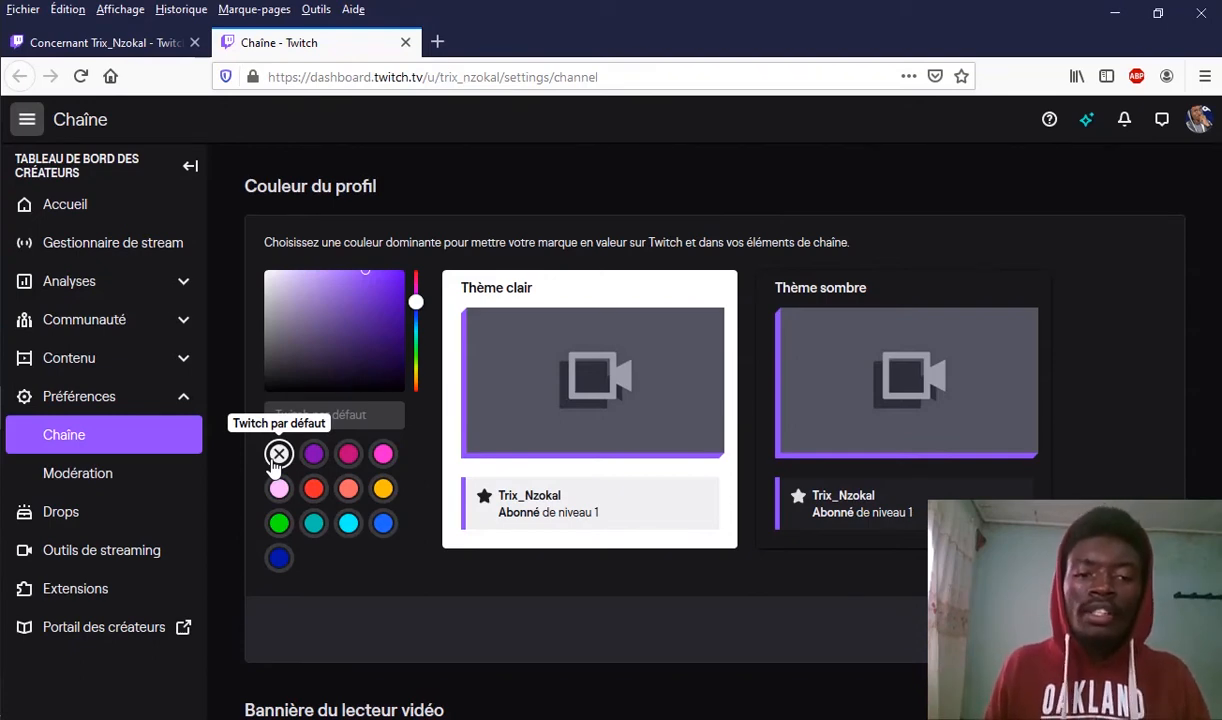
# Step: Upload 1.png from the Photo de profil folder as the Bannière du lecteur vidéo
pyautogui.scroll(-4, 273, 462)
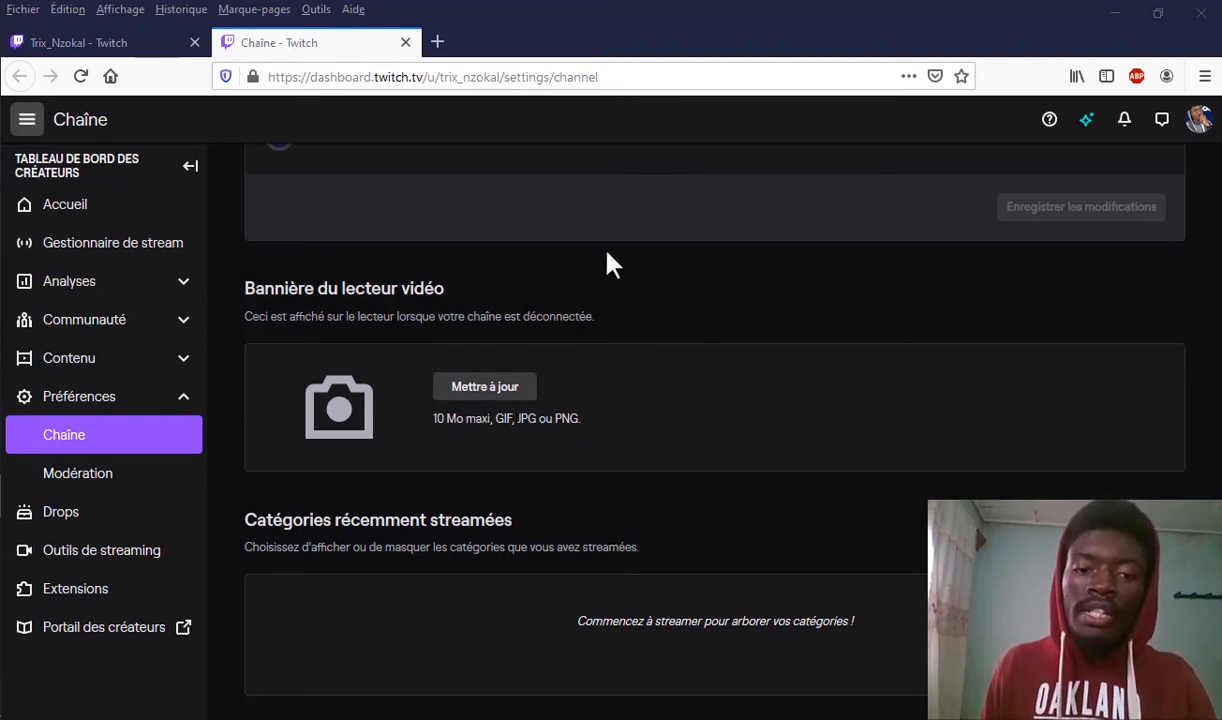
pyautogui.click(484, 390)
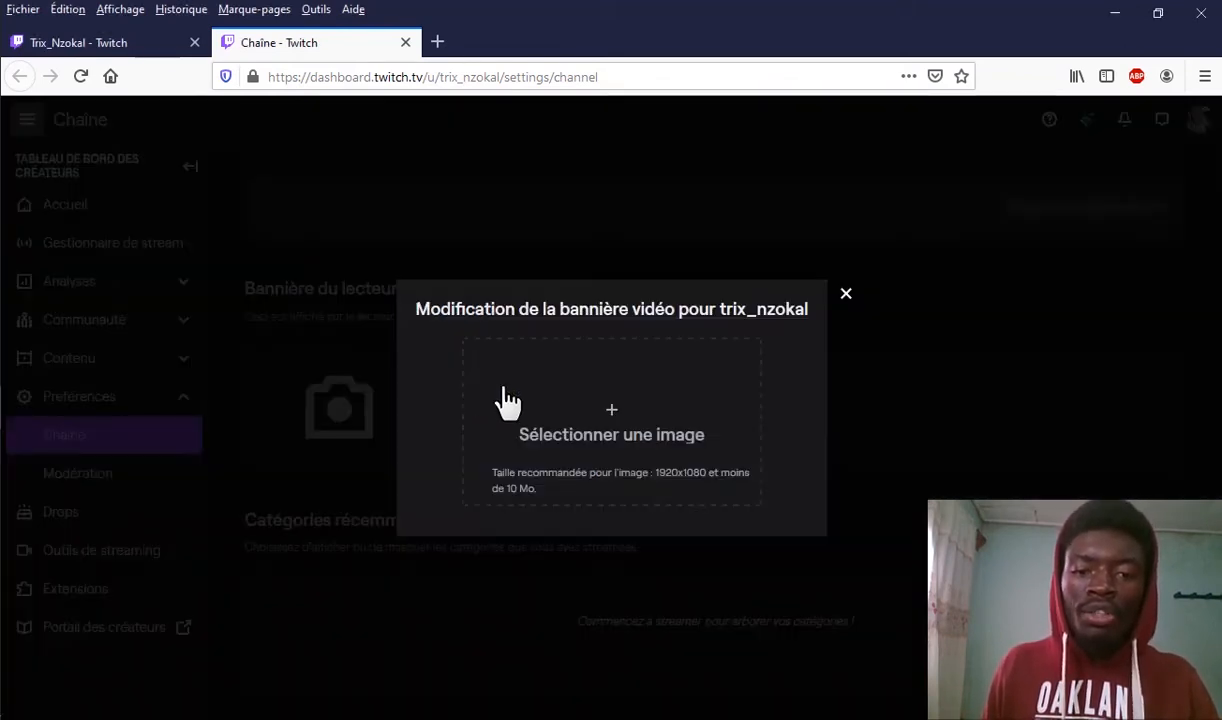
pyautogui.click(601, 414)
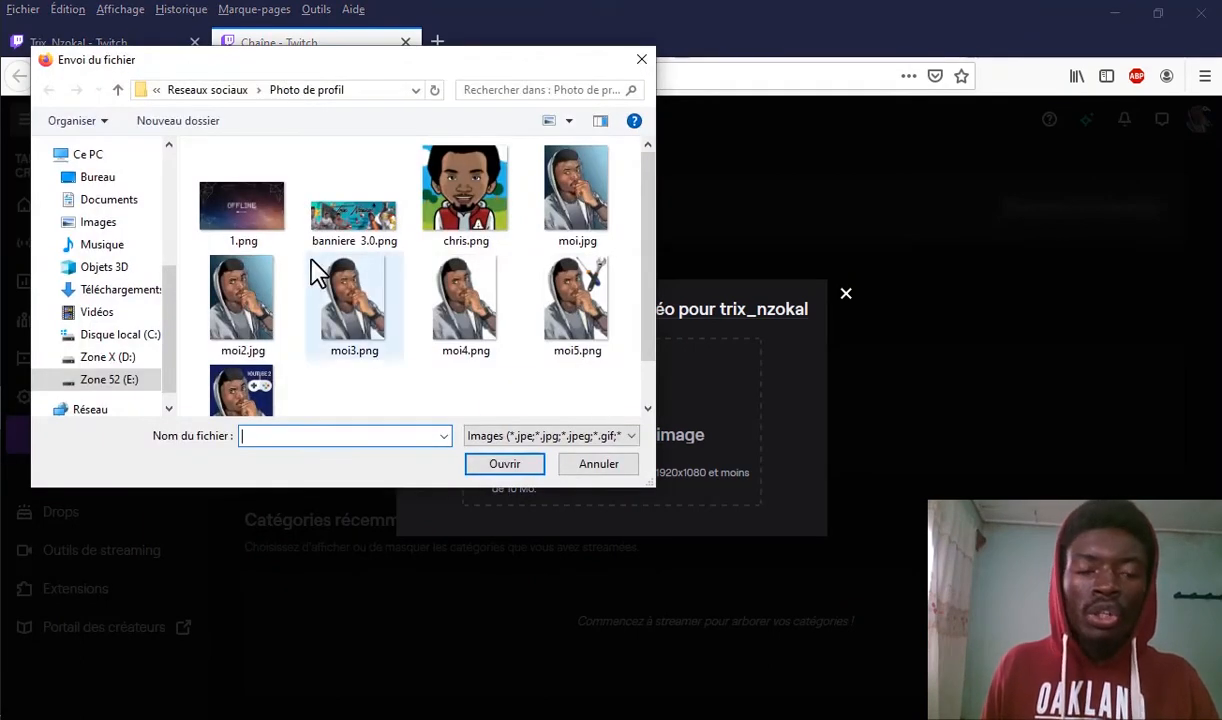
pyautogui.doubleClick(232, 218)
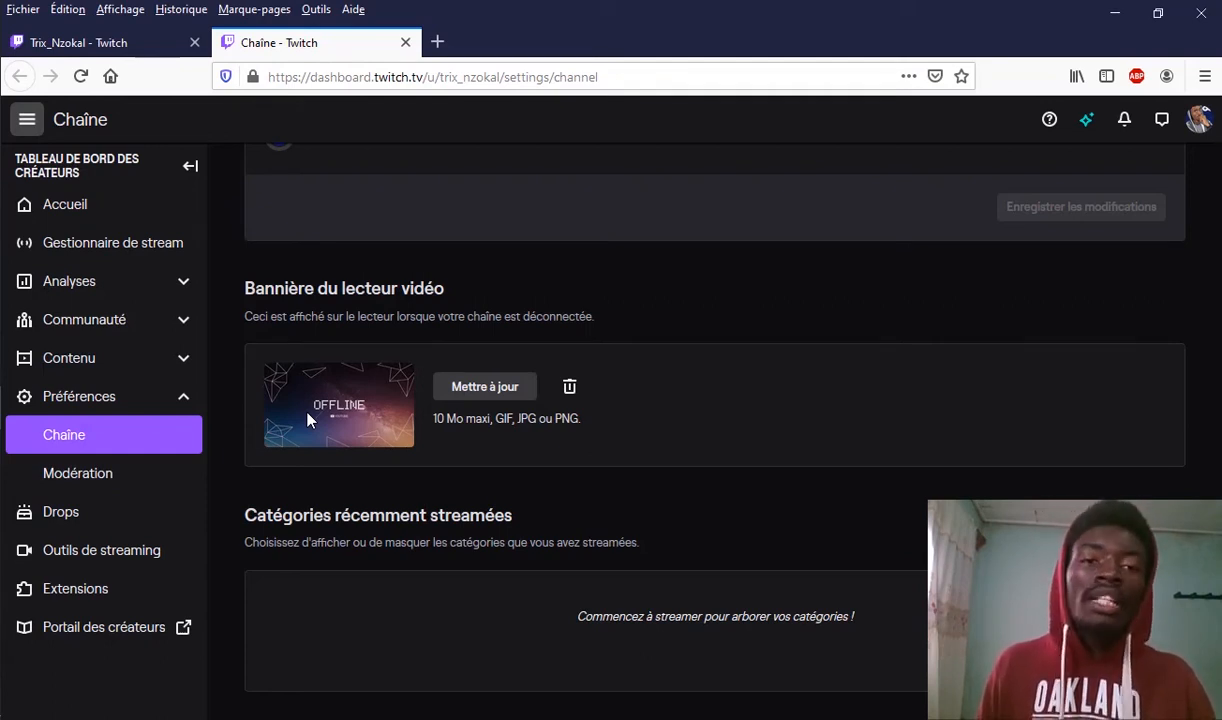
# Step: Add a social link with the display text "Mon twitter" and the full URL of the streamer's Twitter profile
pyautogui.scroll(-3, 309, 411)
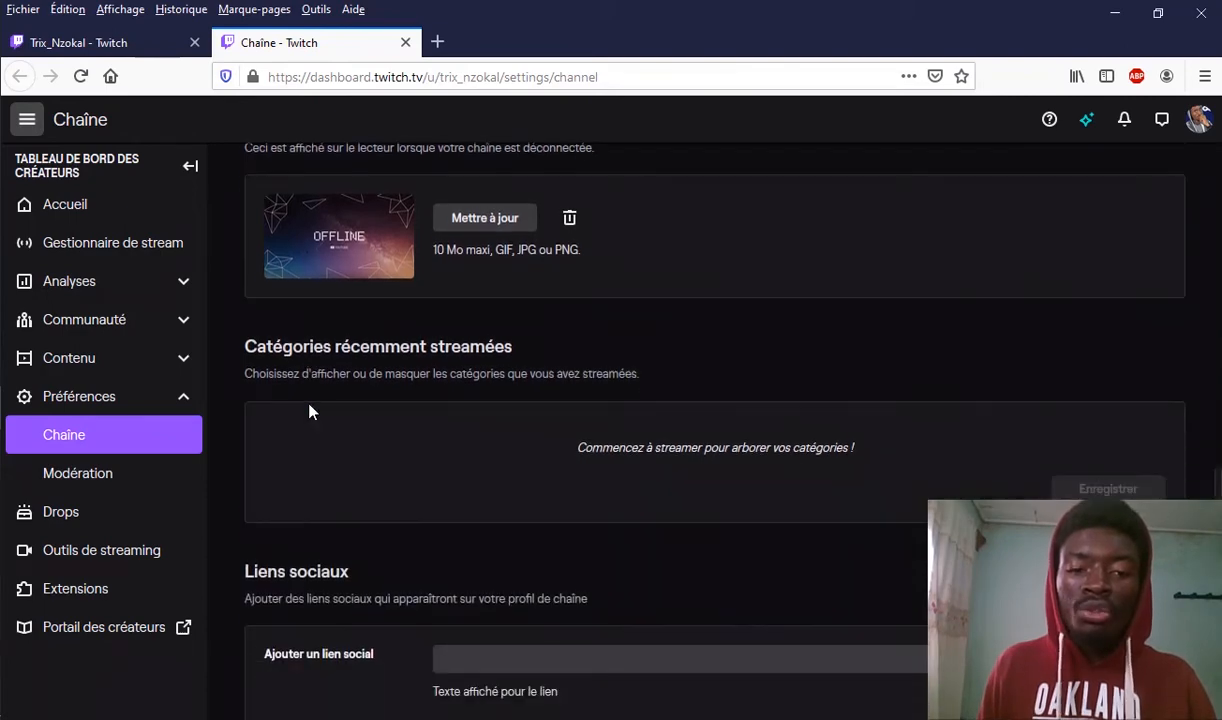
pyautogui.scroll(1, 371, 393)
pyautogui.scroll(-1, 371, 390)
pyautogui.scroll(-3, 372, 381)
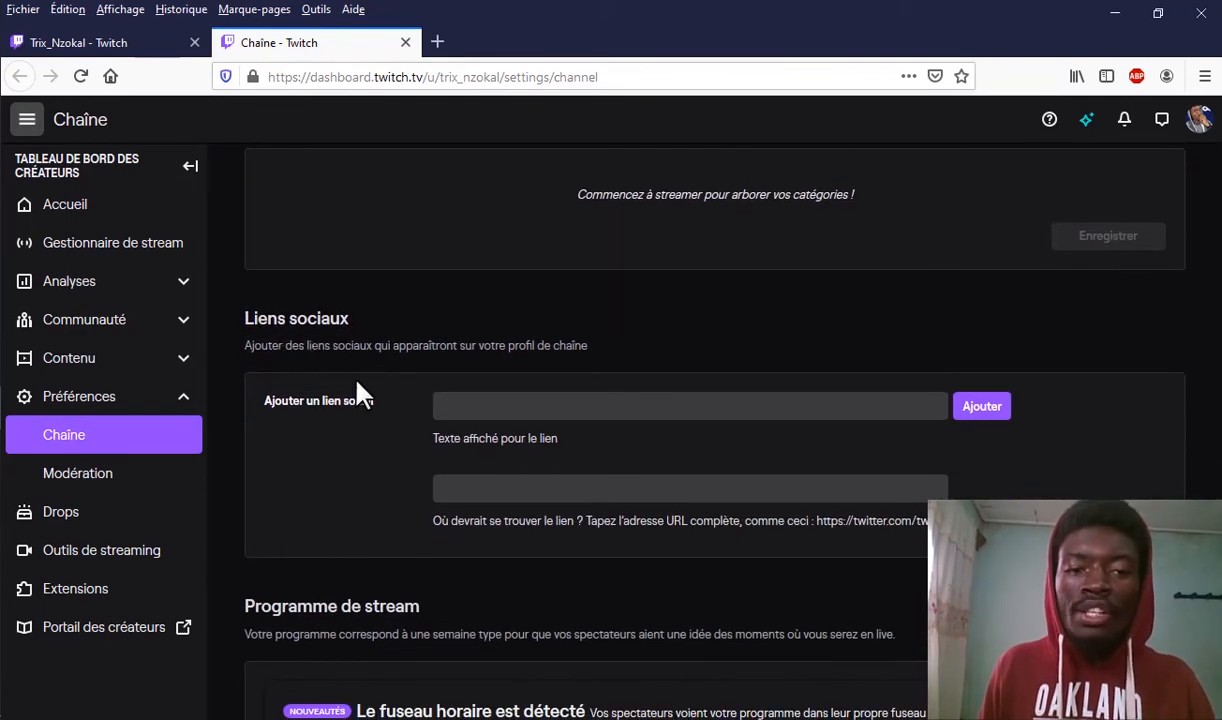
pyautogui.scroll(3, 350, 365)
pyautogui.scroll(-3, 338, 420)
pyautogui.scroll(-1, 337, 508)
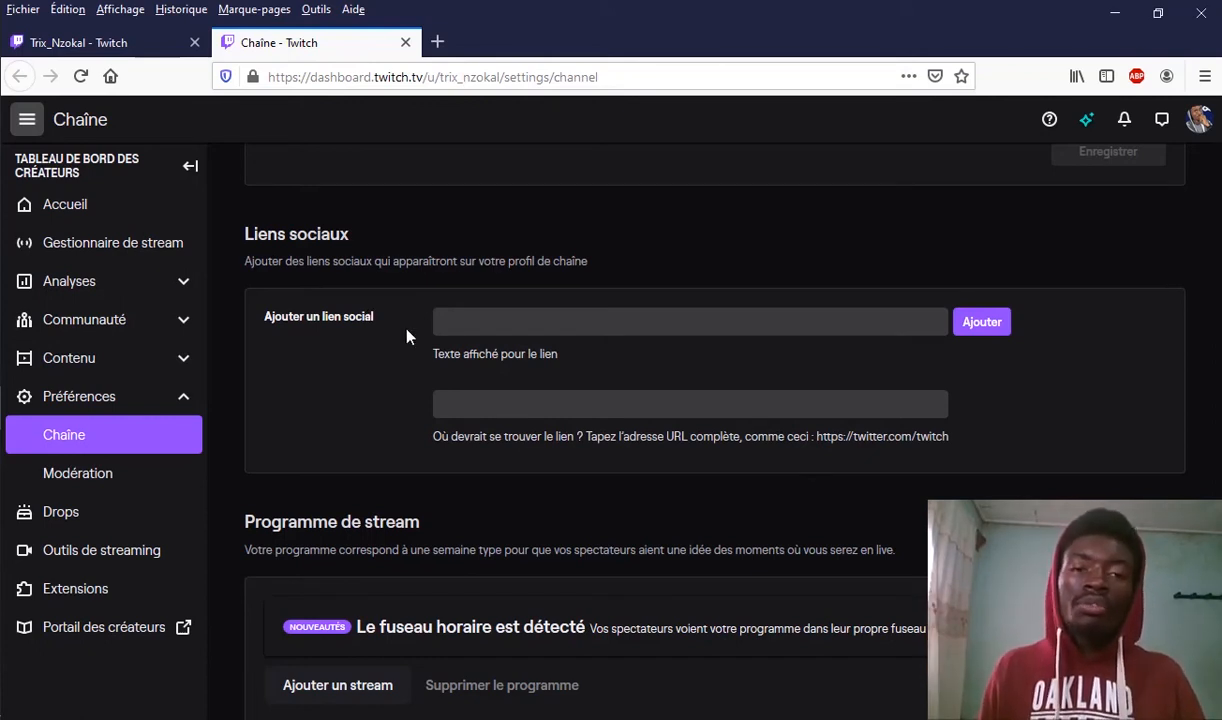
pyautogui.click(497, 323)
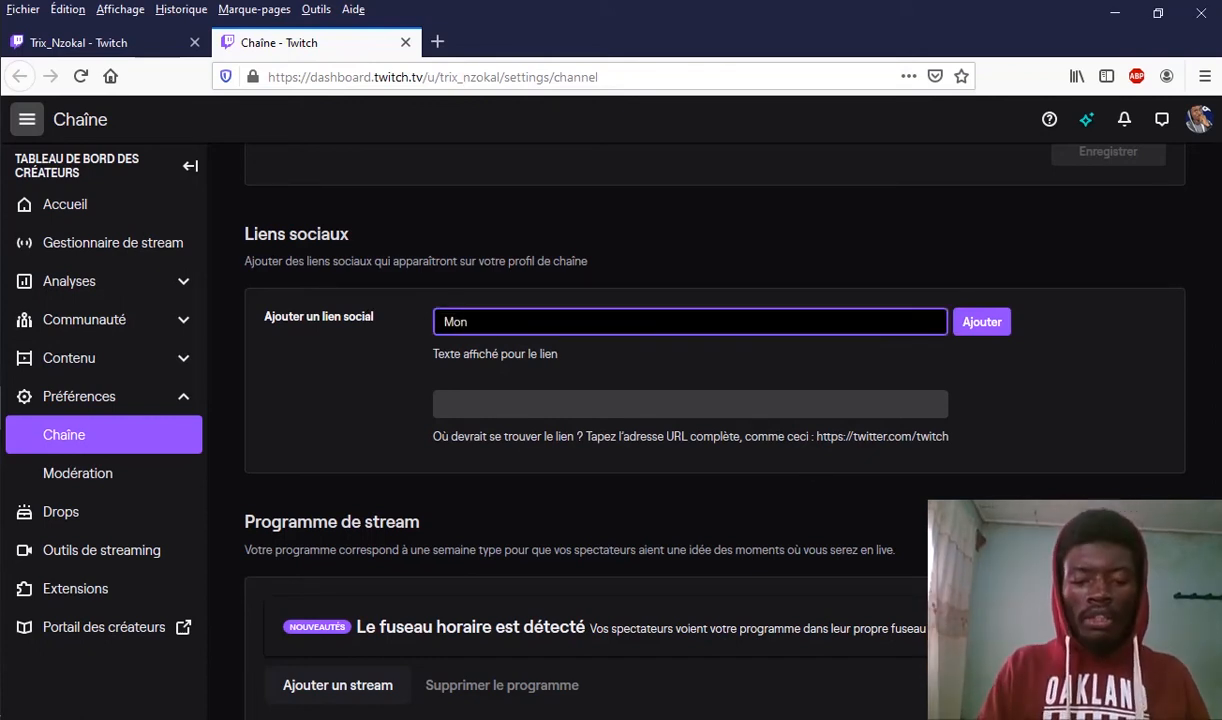
pyautogui.click(528, 400)
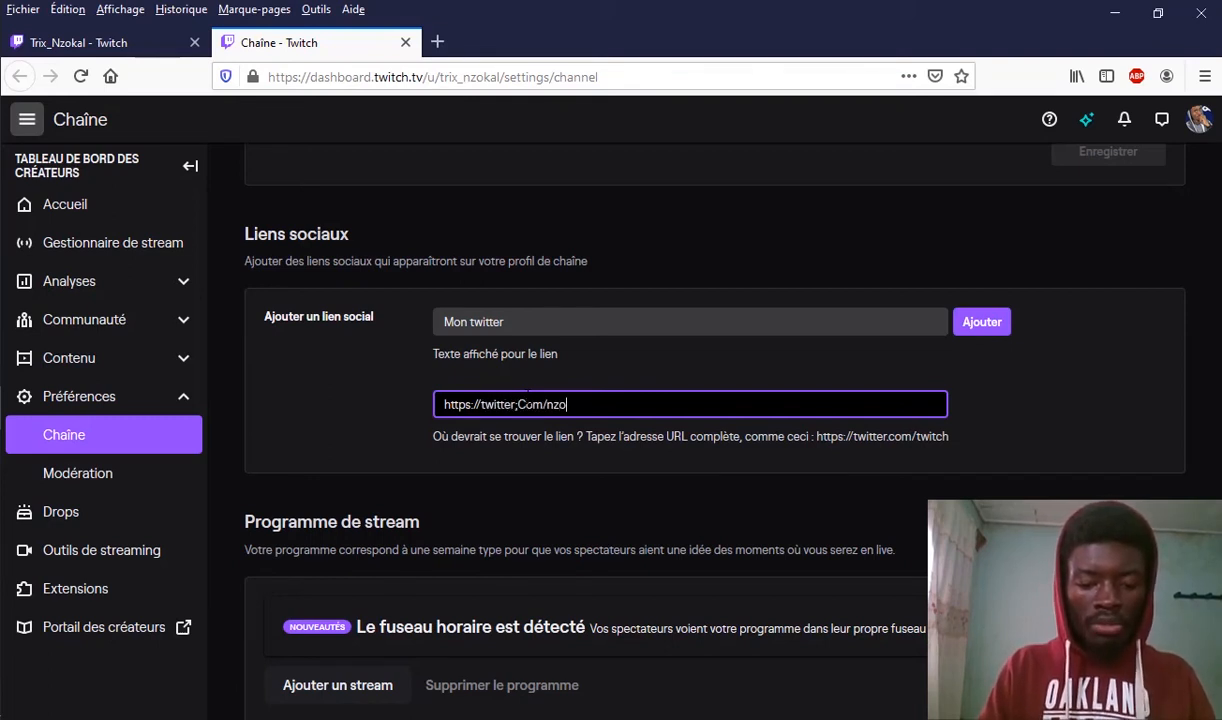
pyautogui.click(528, 403)
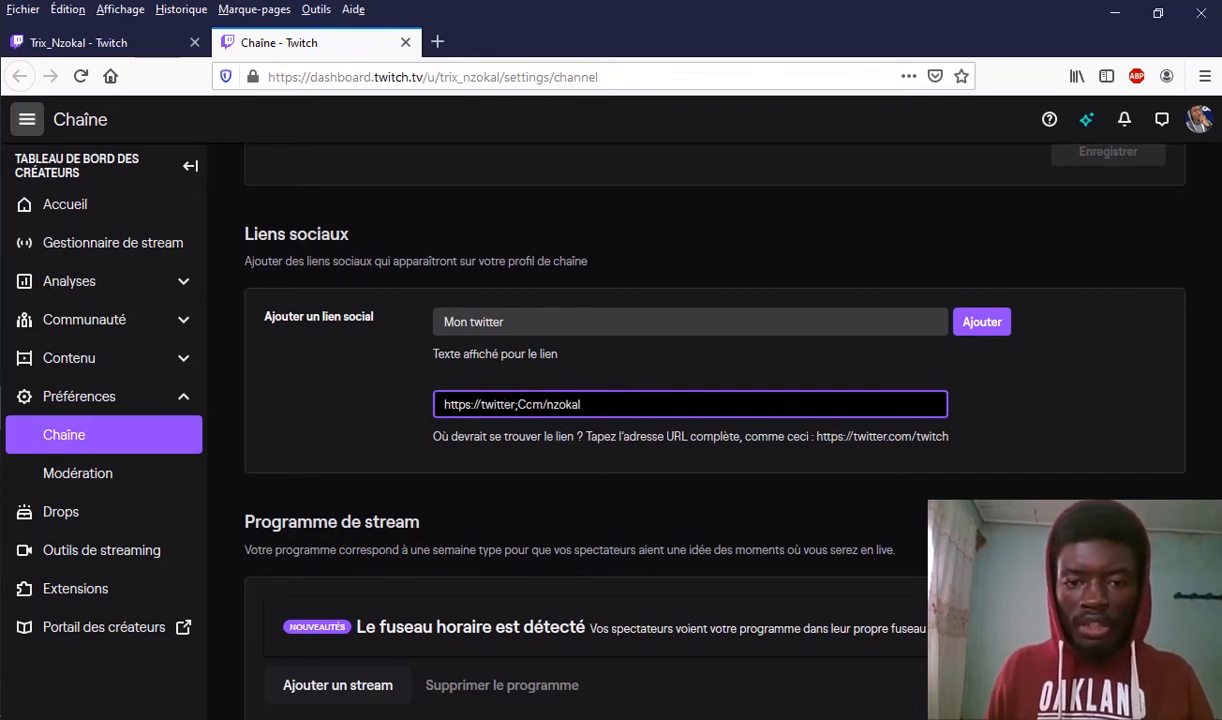
pyautogui.press('BackSpace')
pyautogui.press('BackSpace')
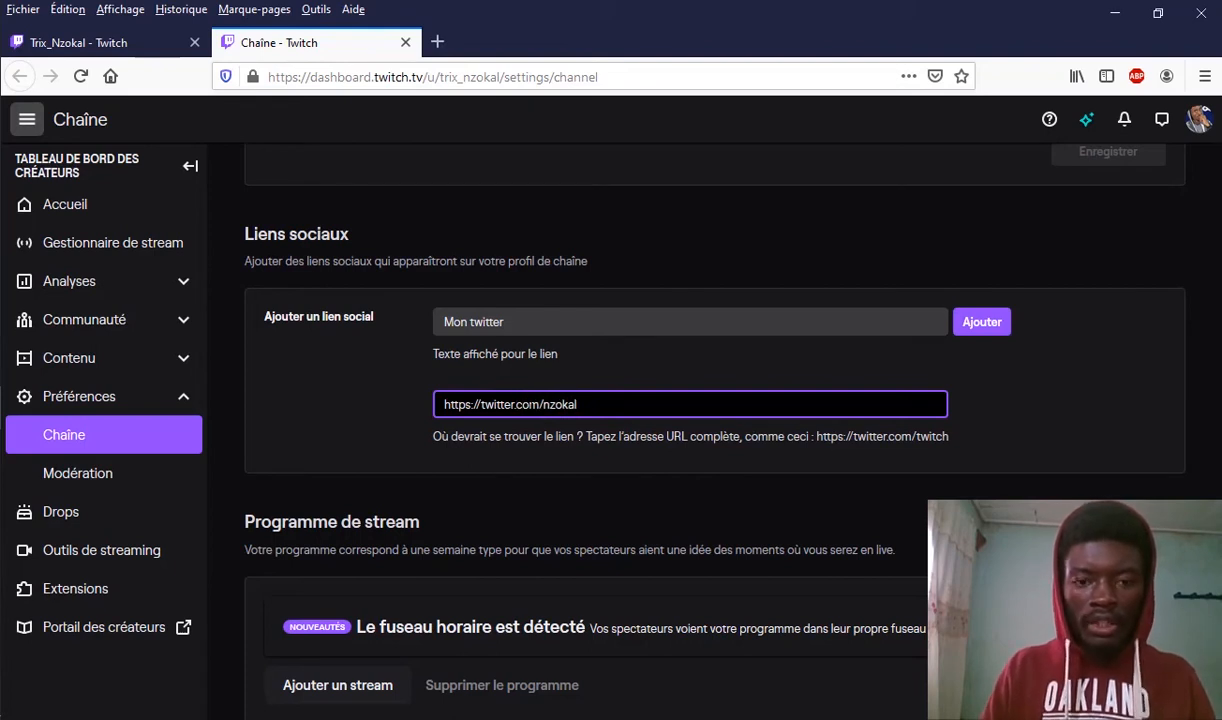
pyautogui.click(991, 327)
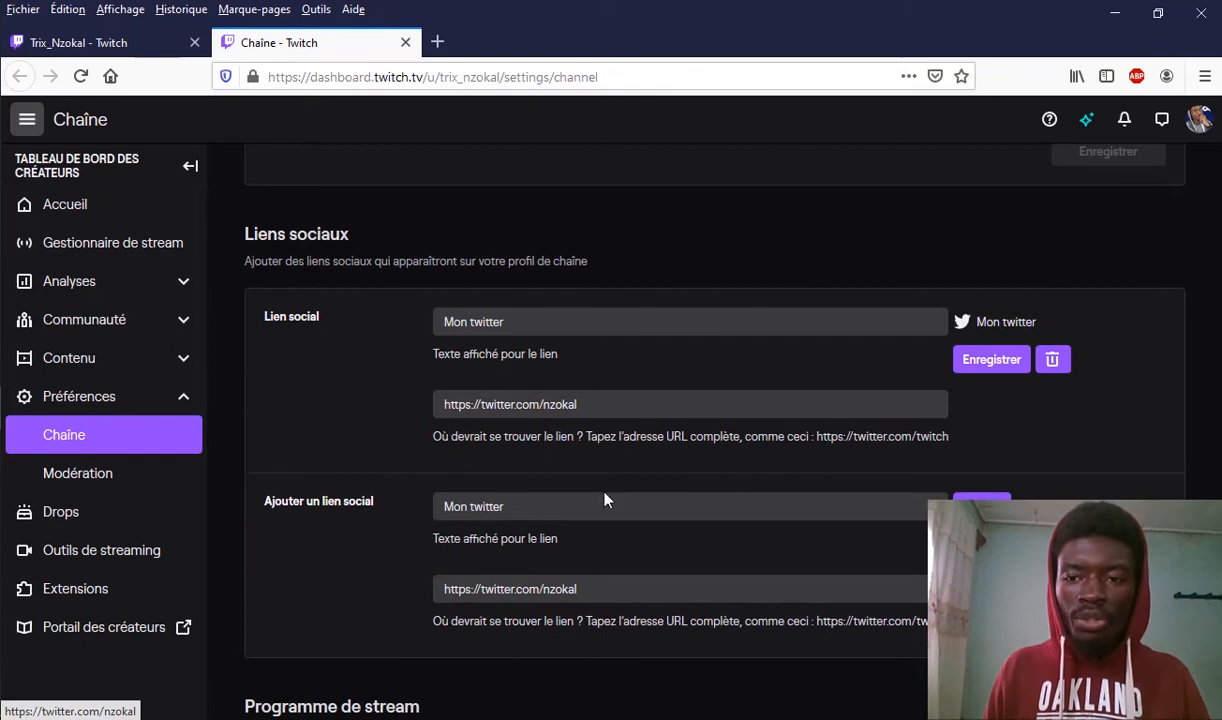
# Step: Add a second social link with the display text "Mon Instagram" and the full URL of the streamer's Instagram profile
pyautogui.click(553, 505)
pyautogui.doubleClick(537, 500)
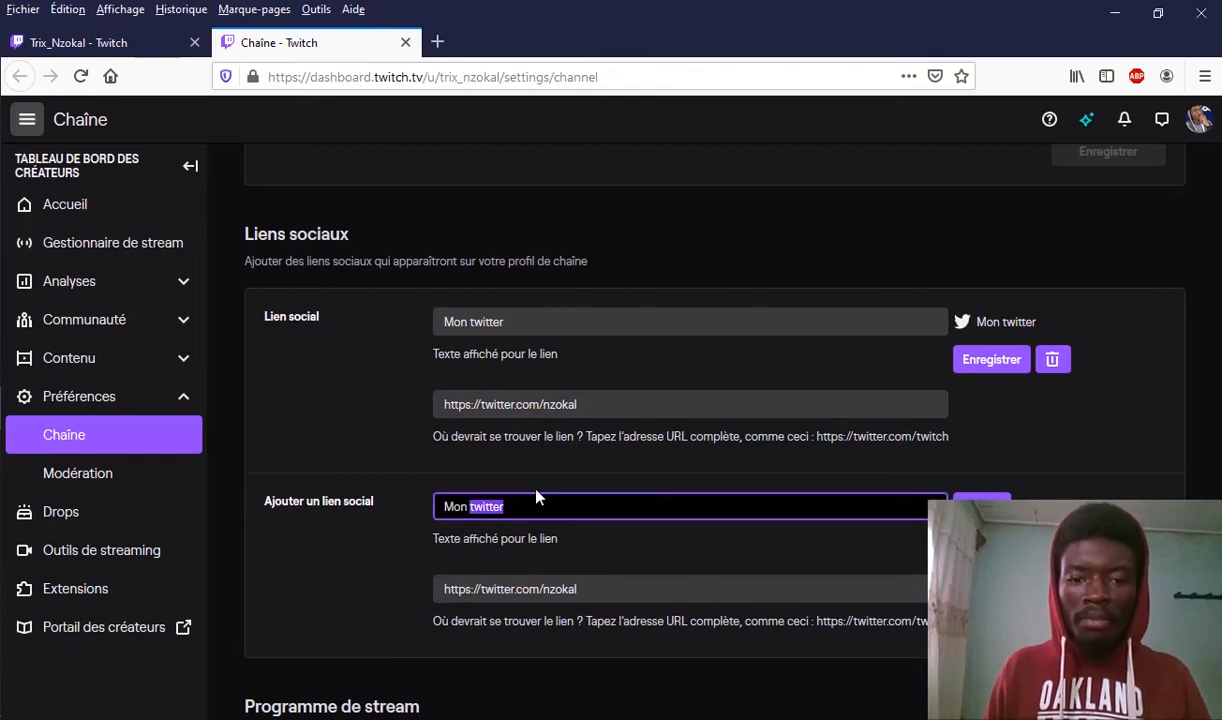
pyautogui.write('Insta')
pyautogui.write('gram')
pyautogui.moveTo(577, 590); pyautogui.dragTo(483, 590)
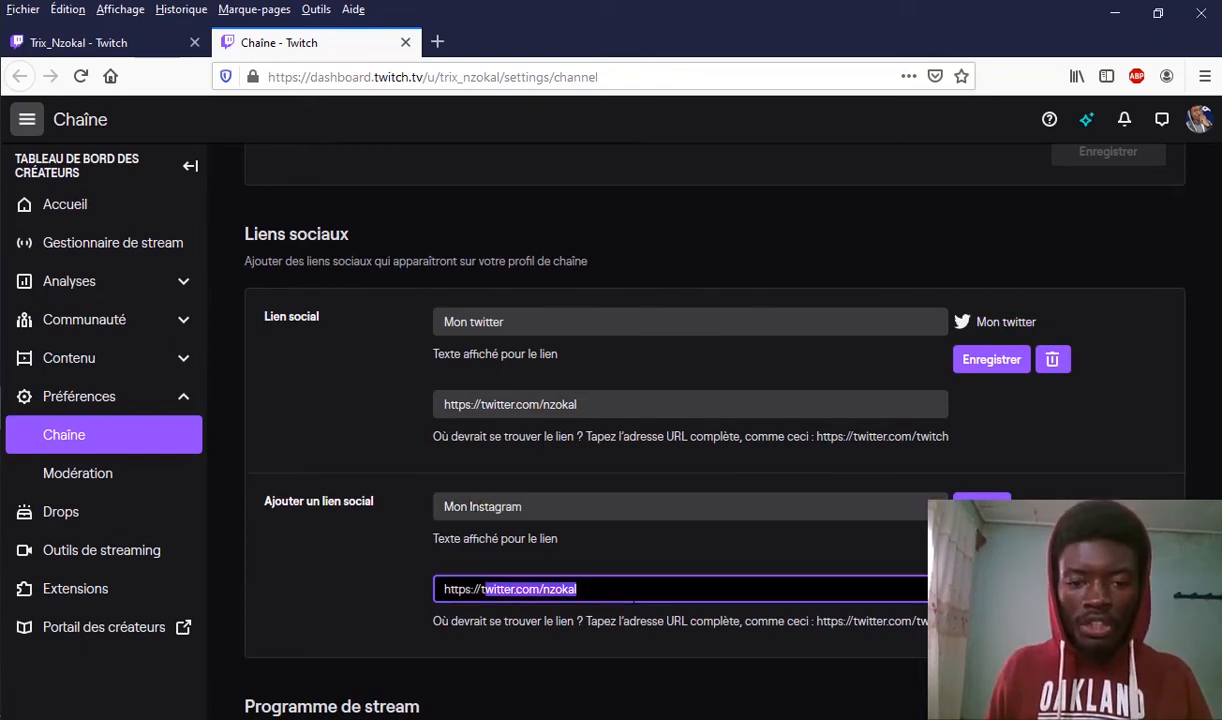
pyautogui.press('BackSpace')
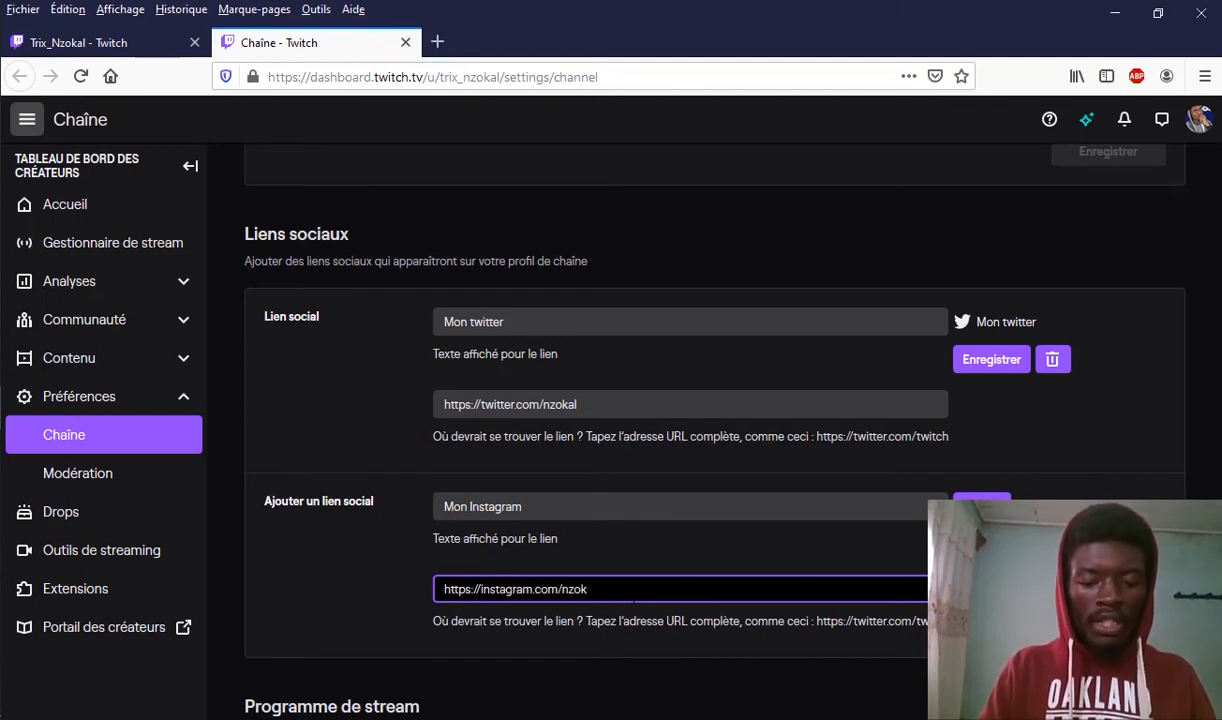
pyautogui.press('Return')
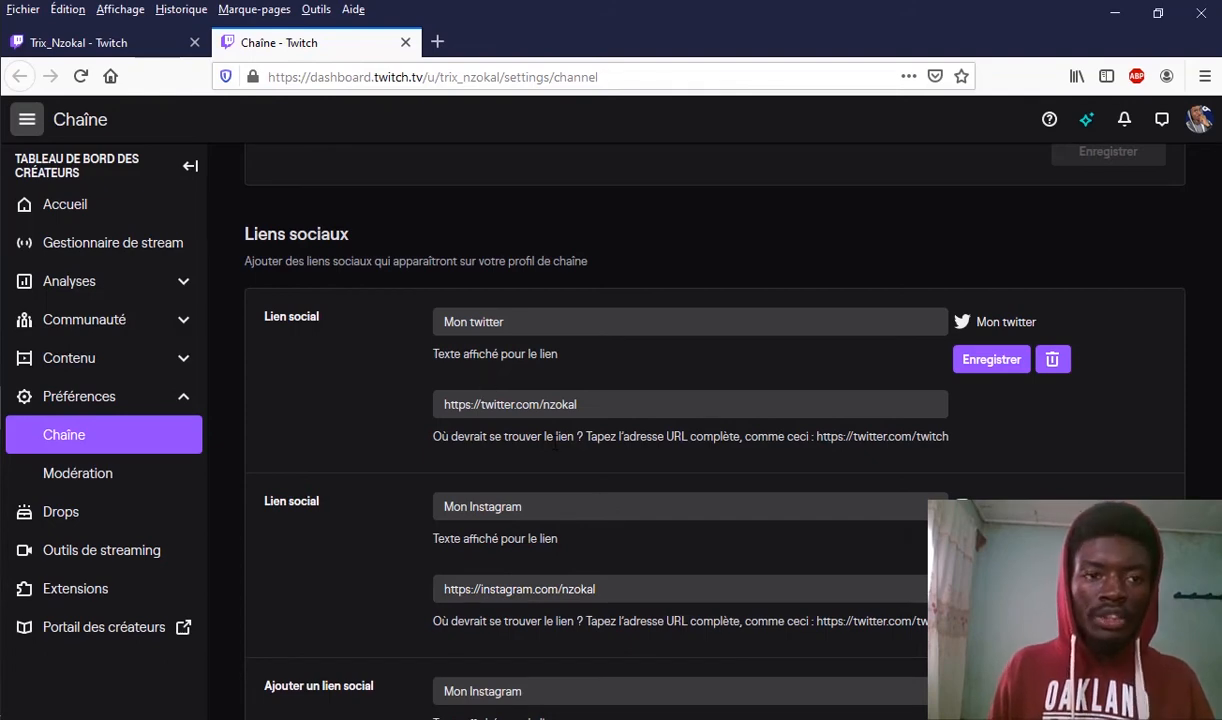
# Step: Check the Twitter and Instagram links in the channel page's offline box and return to the channel settings
pyautogui.click(100, 42)
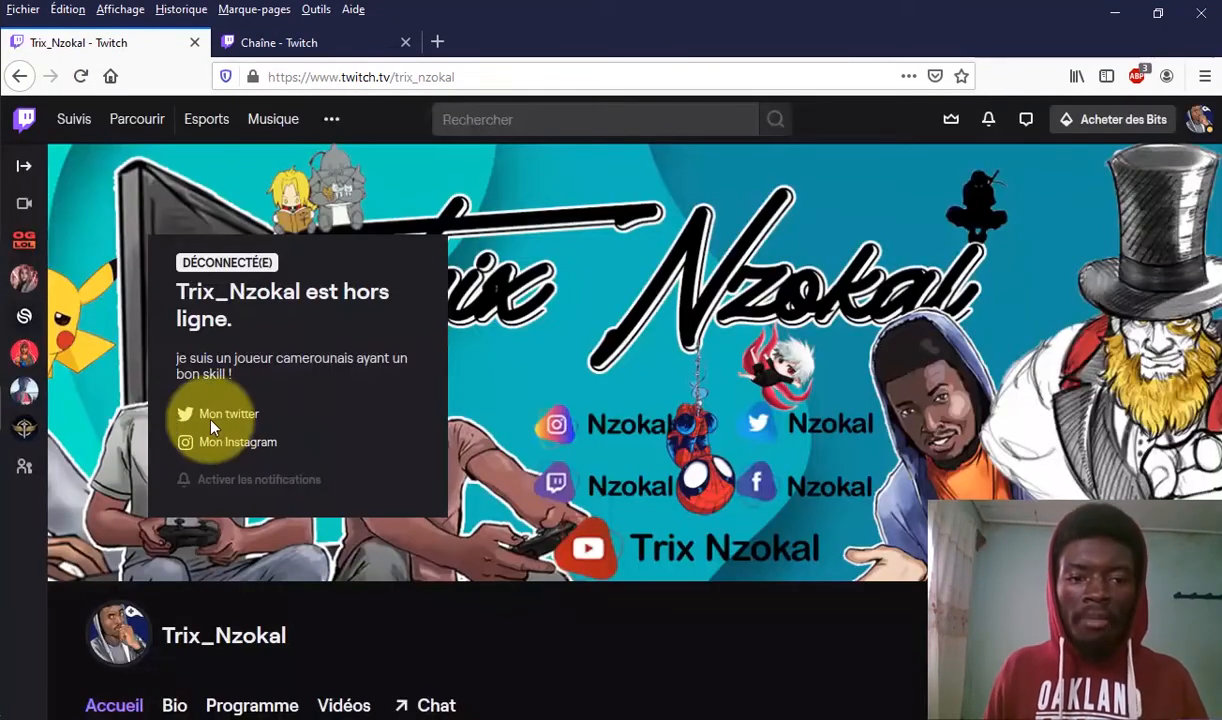
pyautogui.click(213, 415)
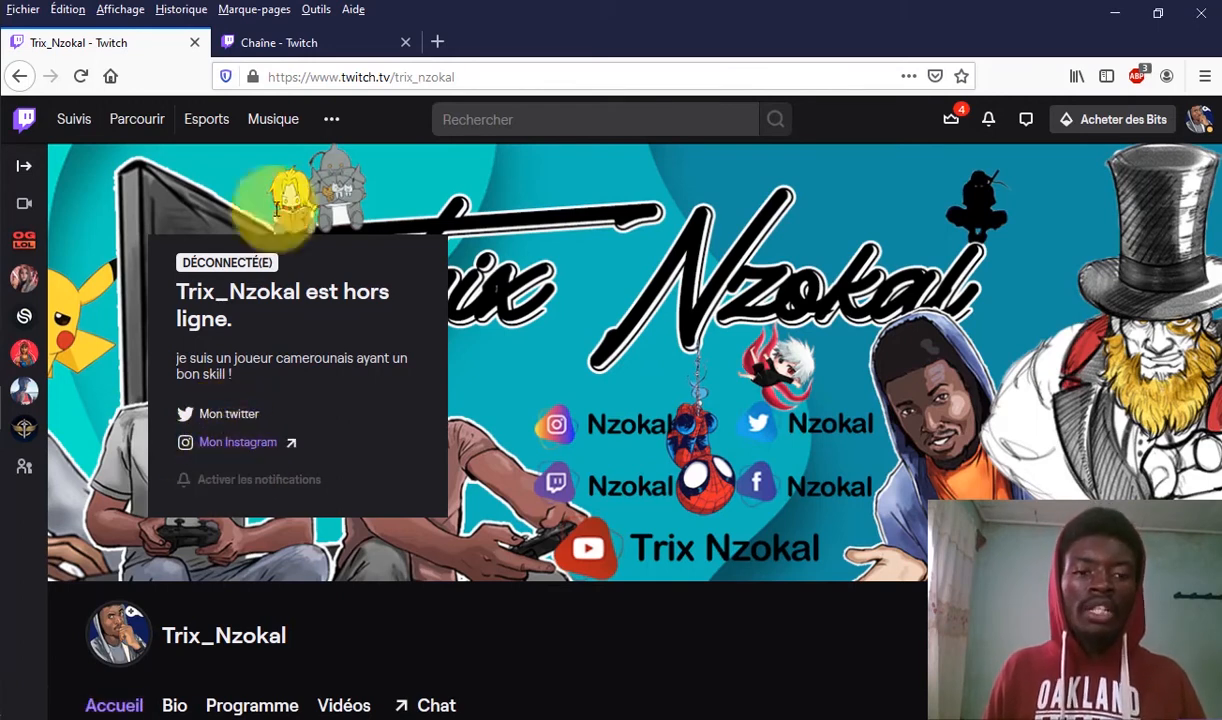
pyautogui.click(300, 42)
# Step: Start a new stream entry in the Programme de stream, keeping the 12:00pm start, and select lundi, mercredi and vendredi
pyautogui.scroll(-4, 560, 508)
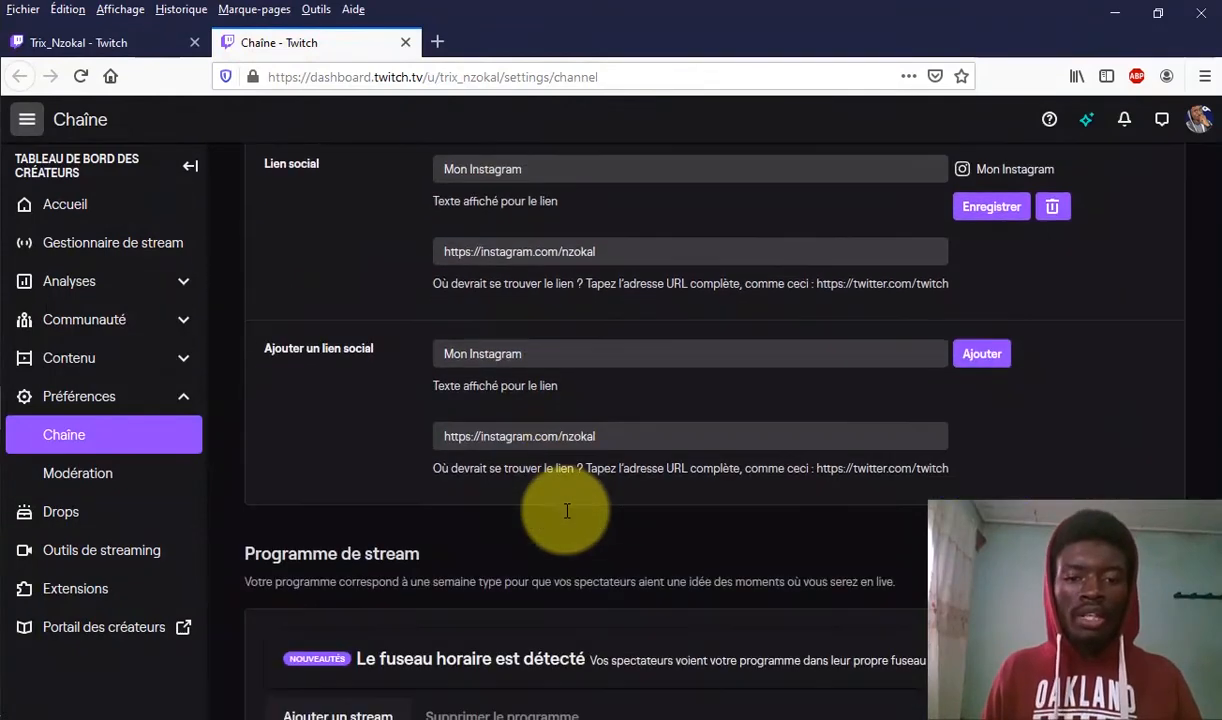
pyautogui.scroll(-1, 565, 517)
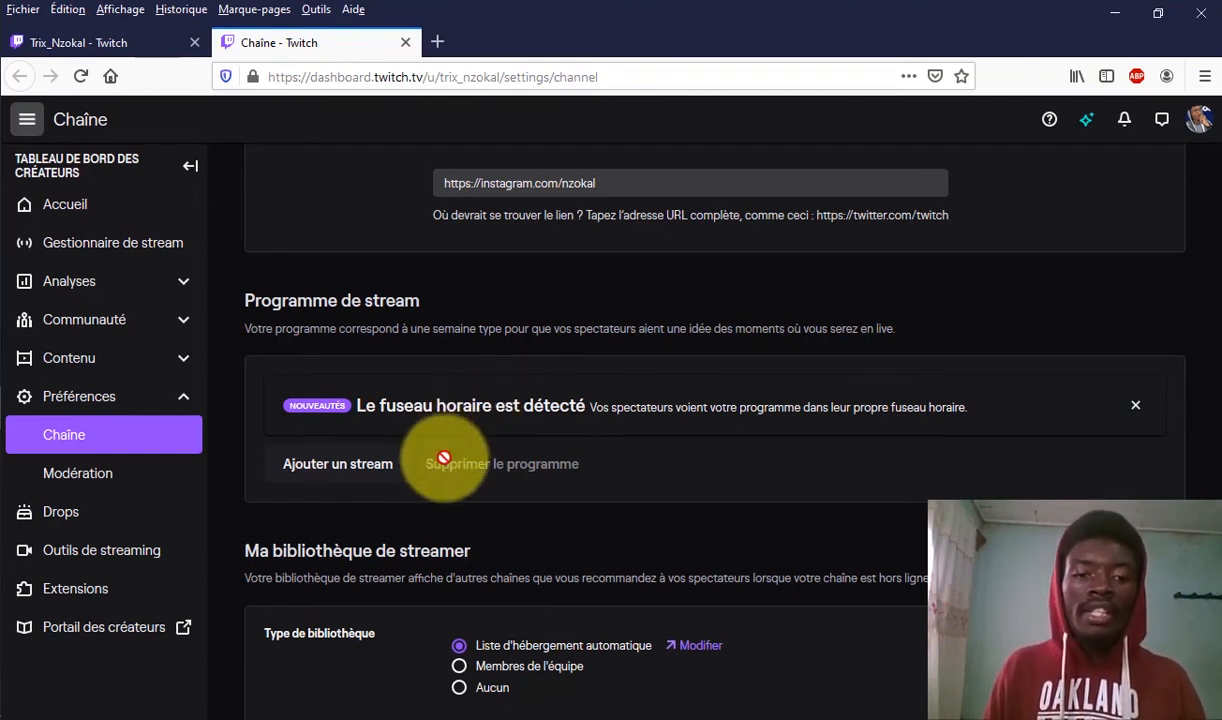
pyautogui.click(375, 466)
pyautogui.scroll(-2, 382, 458)
pyautogui.scroll(-3, 382, 458)
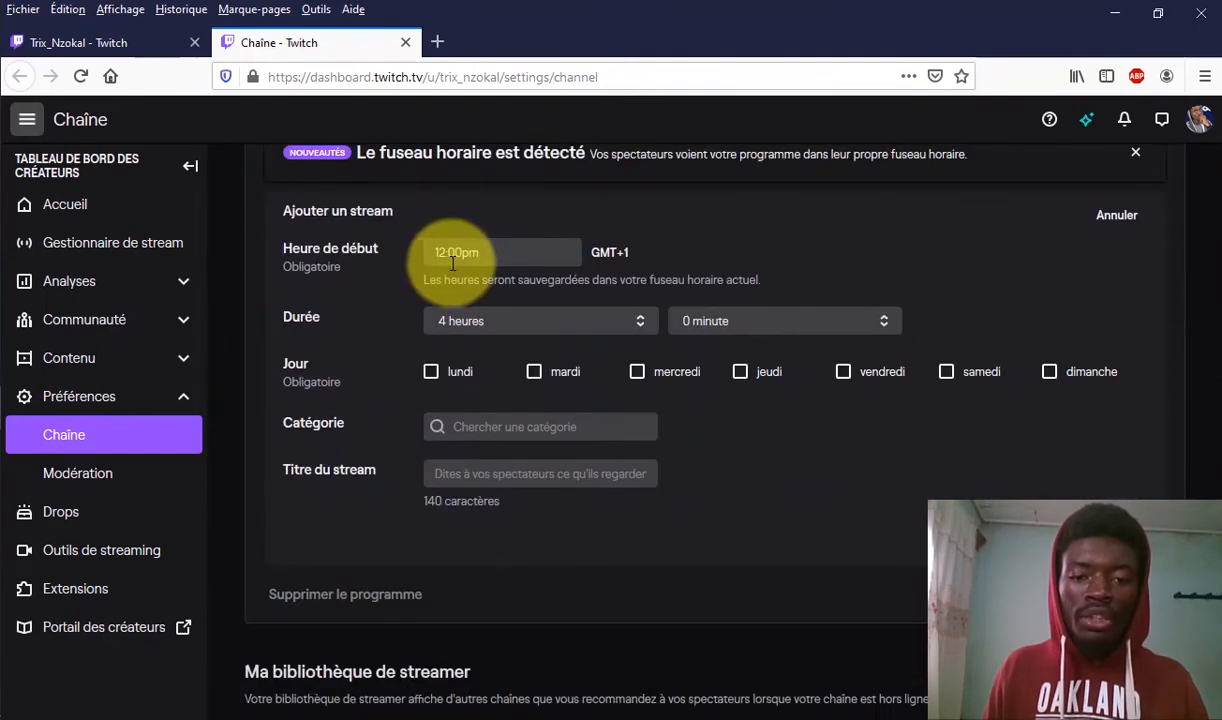
pyautogui.click(447, 253)
pyautogui.click(817, 235)
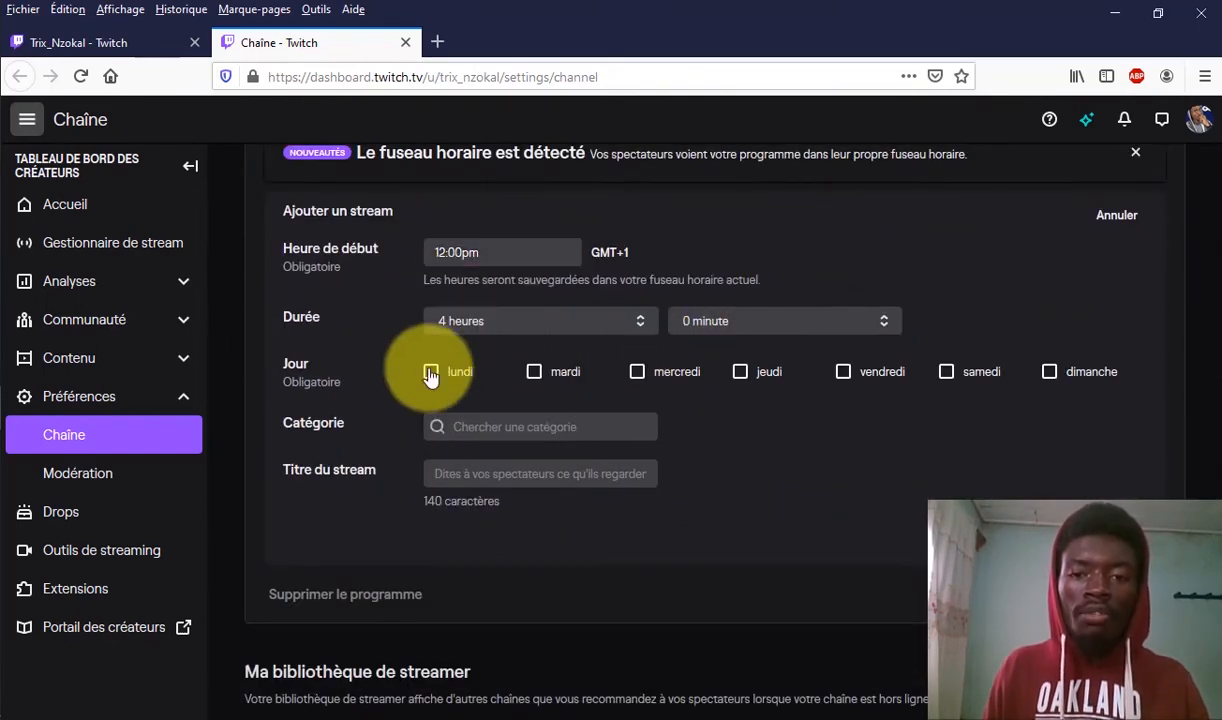
pyautogui.click(431, 373)
pyautogui.click(643, 382)
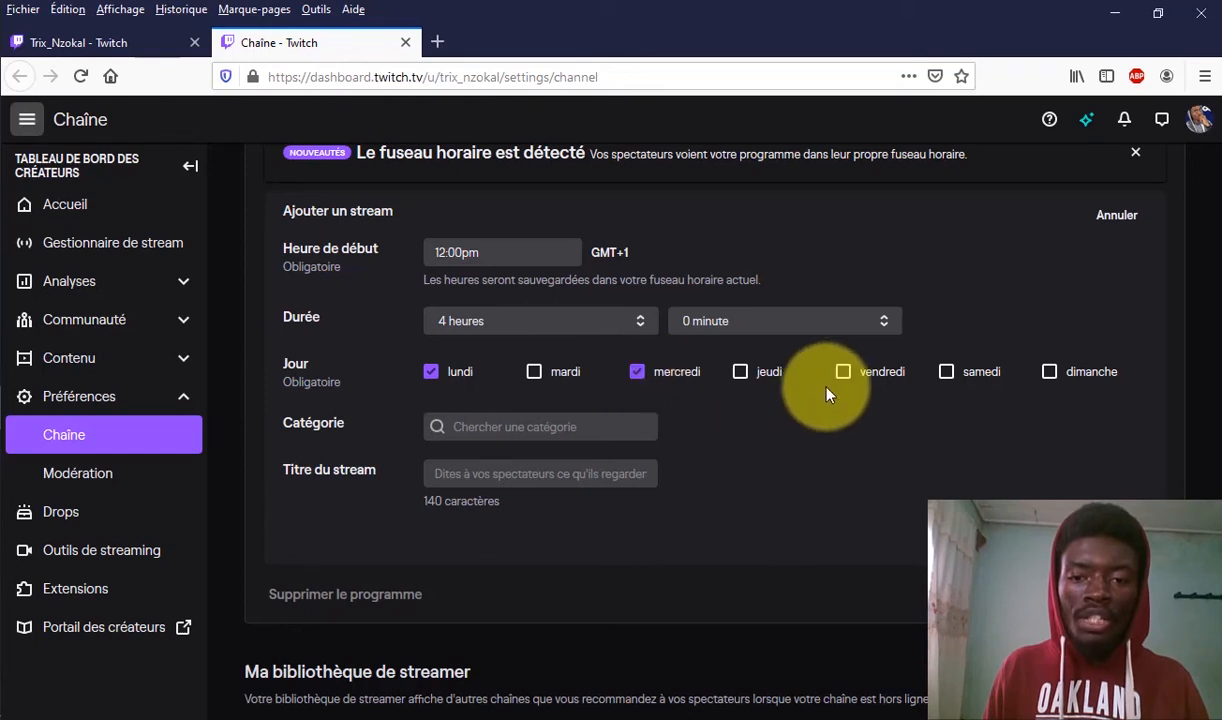
pyautogui.click(845, 378)
# Step: Search for "call of" and choose Call of Duty: Modern Warfare as the stream's Catégorie
pyautogui.click(514, 426)
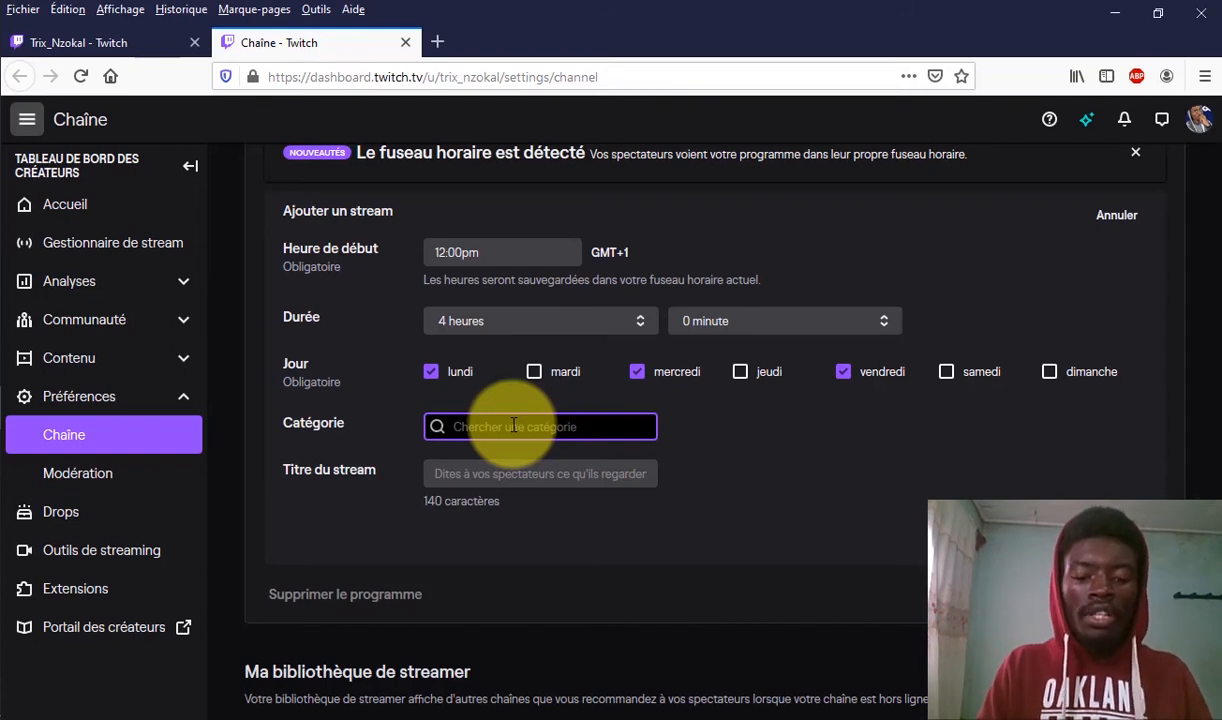
pyautogui.write('call of')
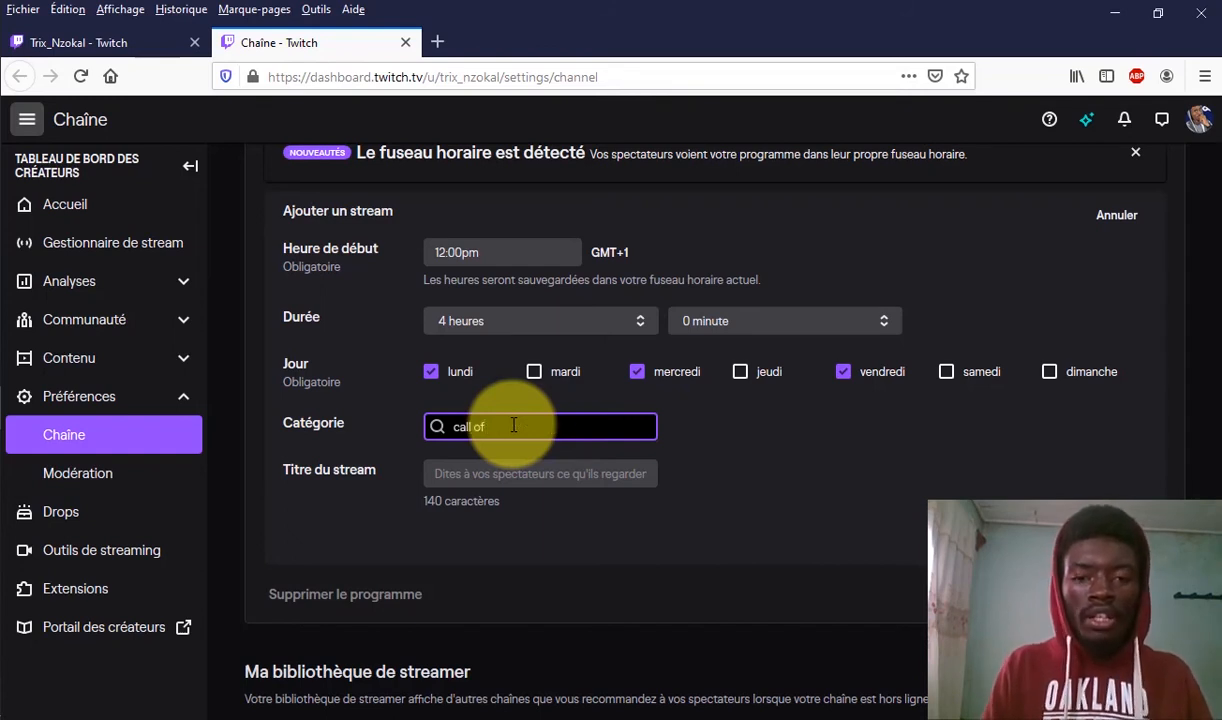
pyautogui.click(546, 580)
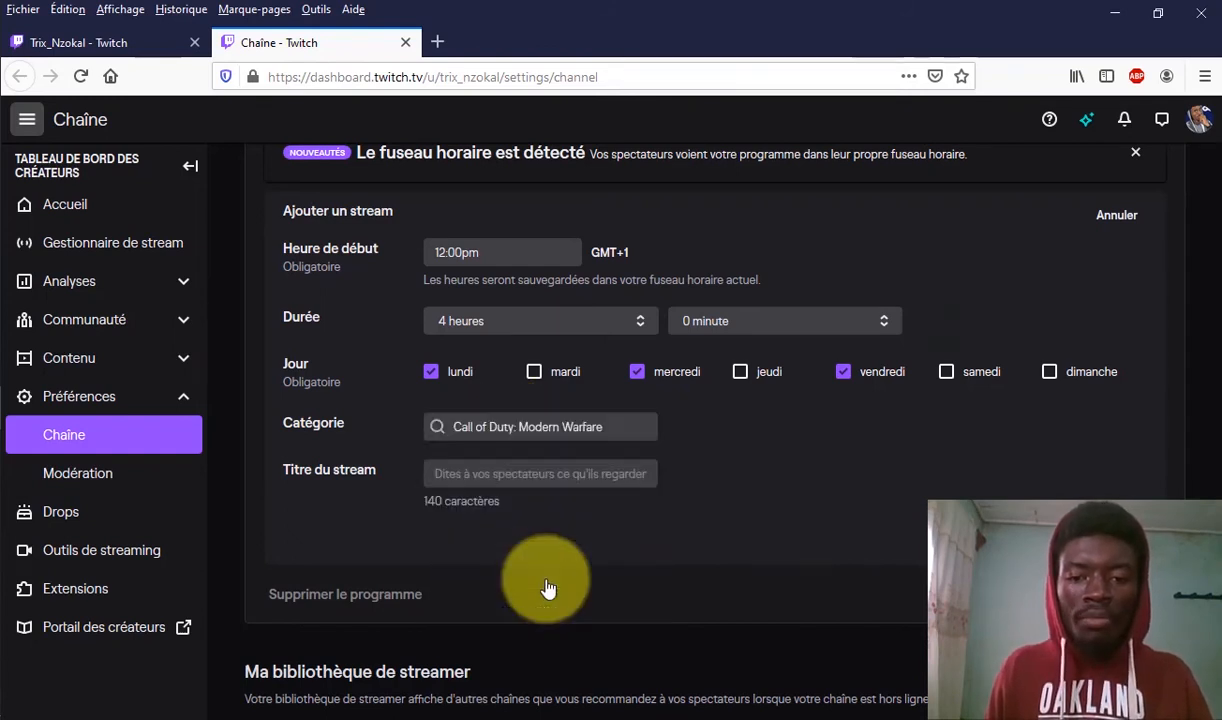
# Step: Enter "Je les explose tous !!!!!" as the Titre du stream, save the entry and check the weekly programme
pyautogui.click(469, 477)
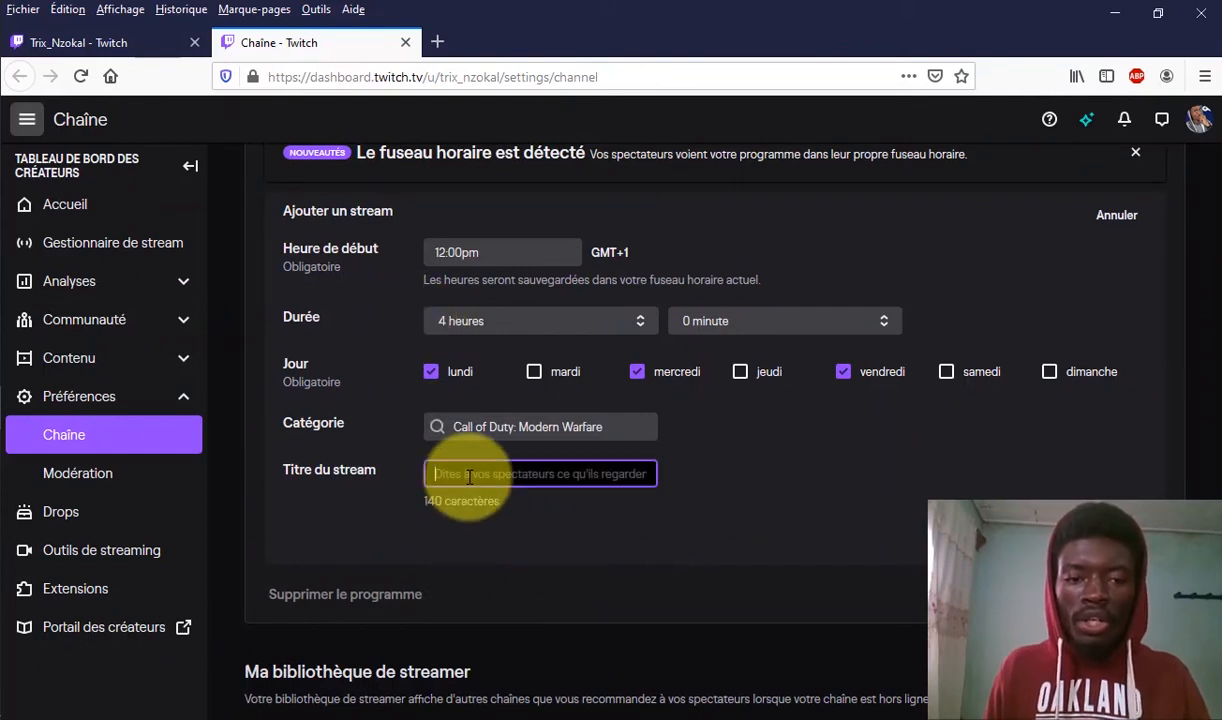
pyautogui.write('Je le')
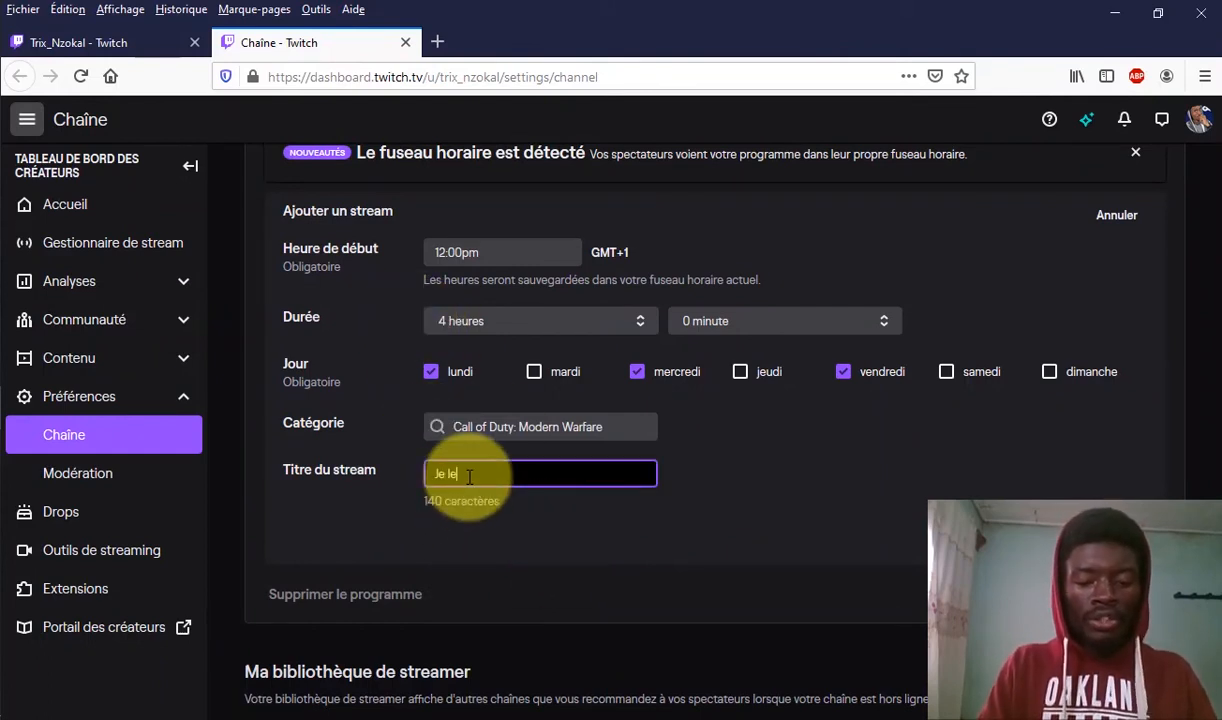
pyautogui.write('s explose tous')
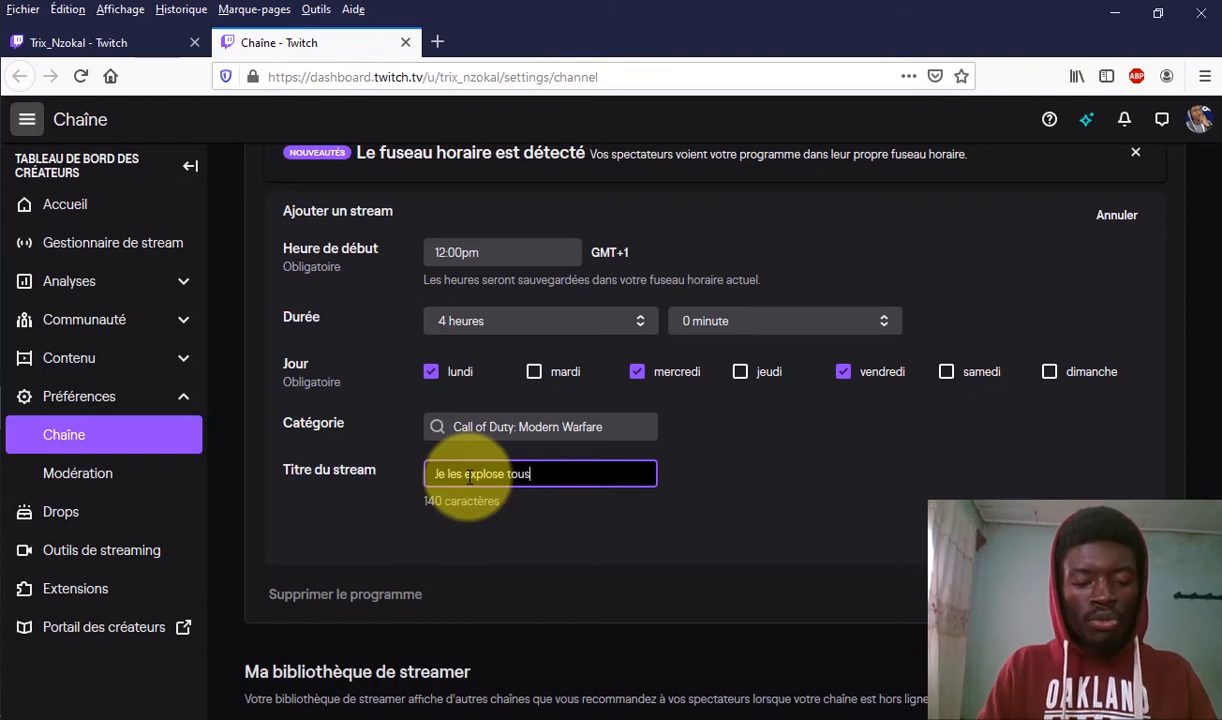
pyautogui.write(' l!!!!!')
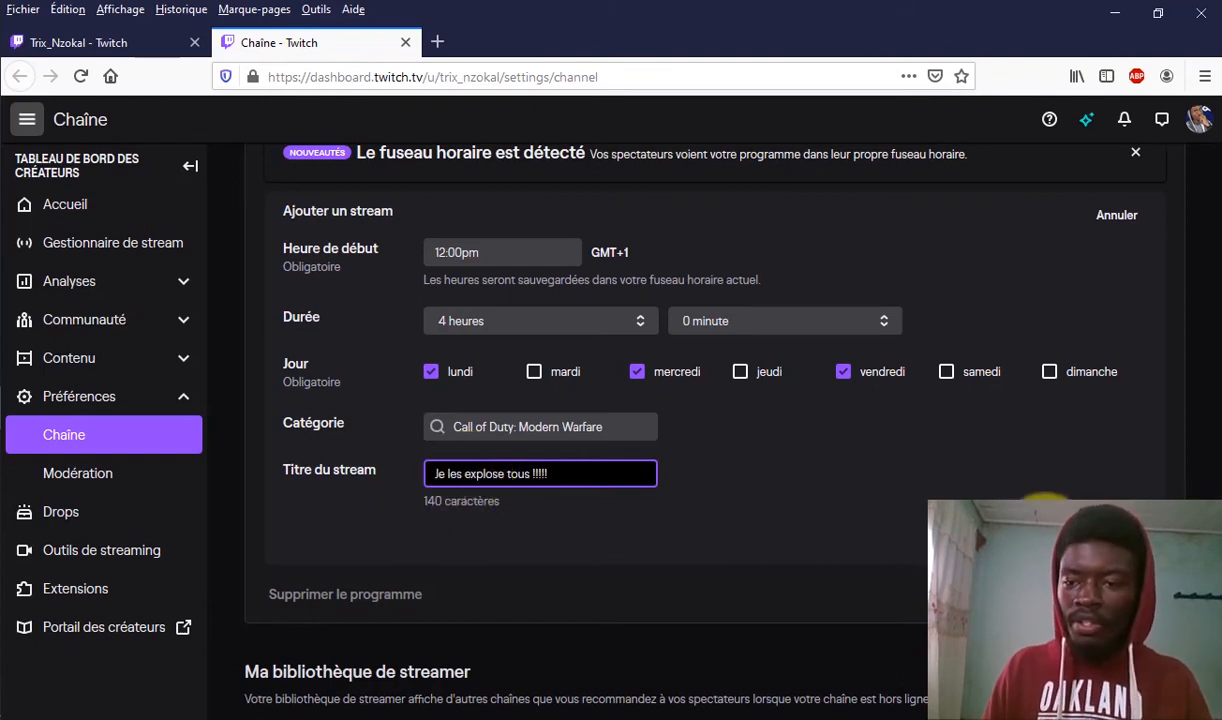
pyautogui.click(1042, 532)
pyautogui.scroll(-3, 480, 430)
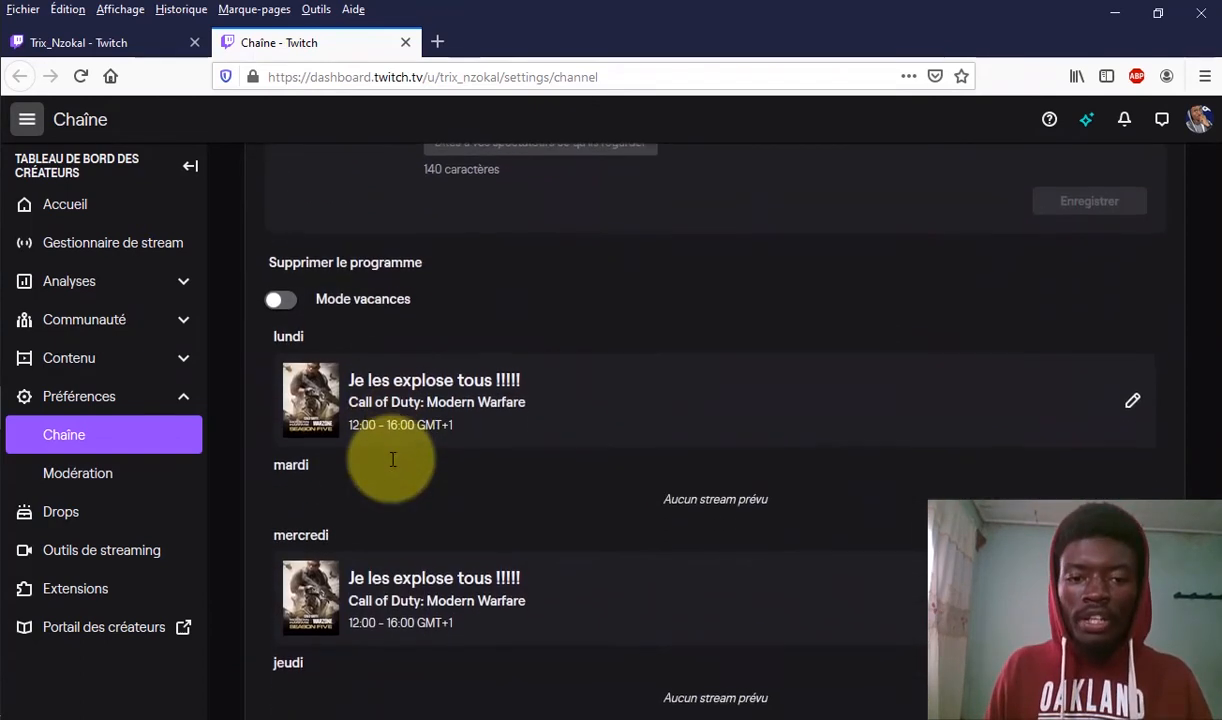
pyautogui.scroll(-3, 360, 395)
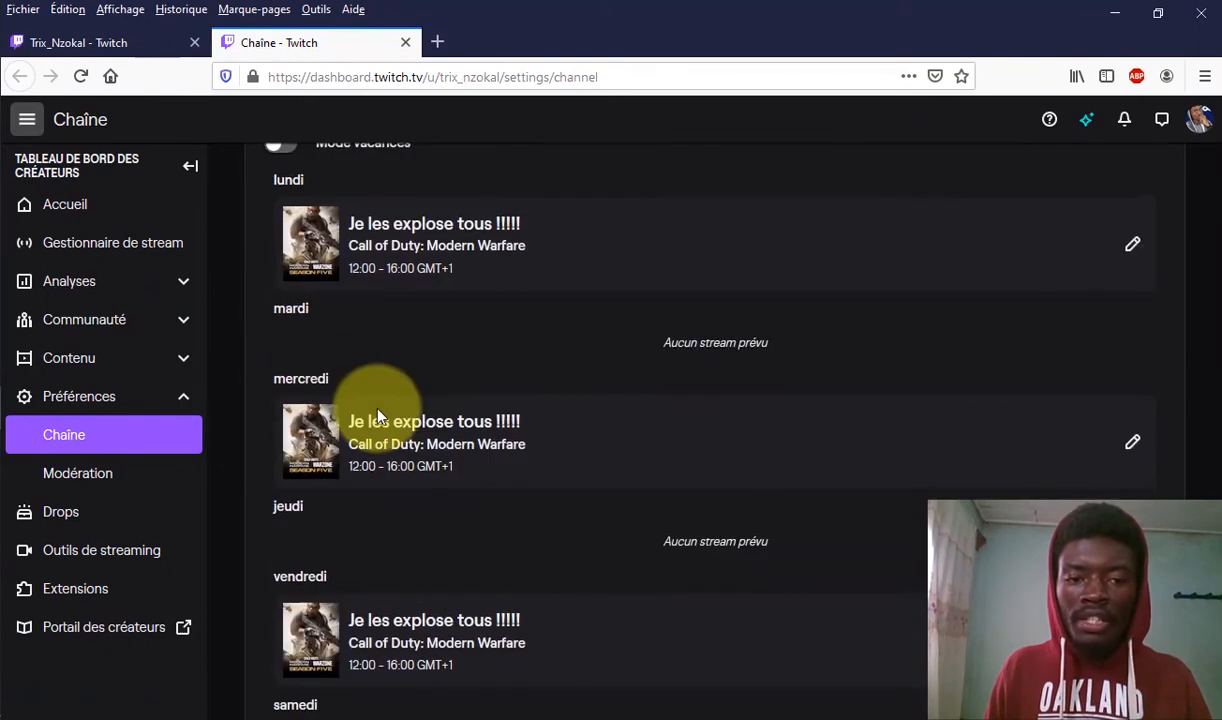
# Step: Set the new stream entry's Heure de début to 6:00pm and select lundi as its day
pyautogui.scroll(4, 368, 430)
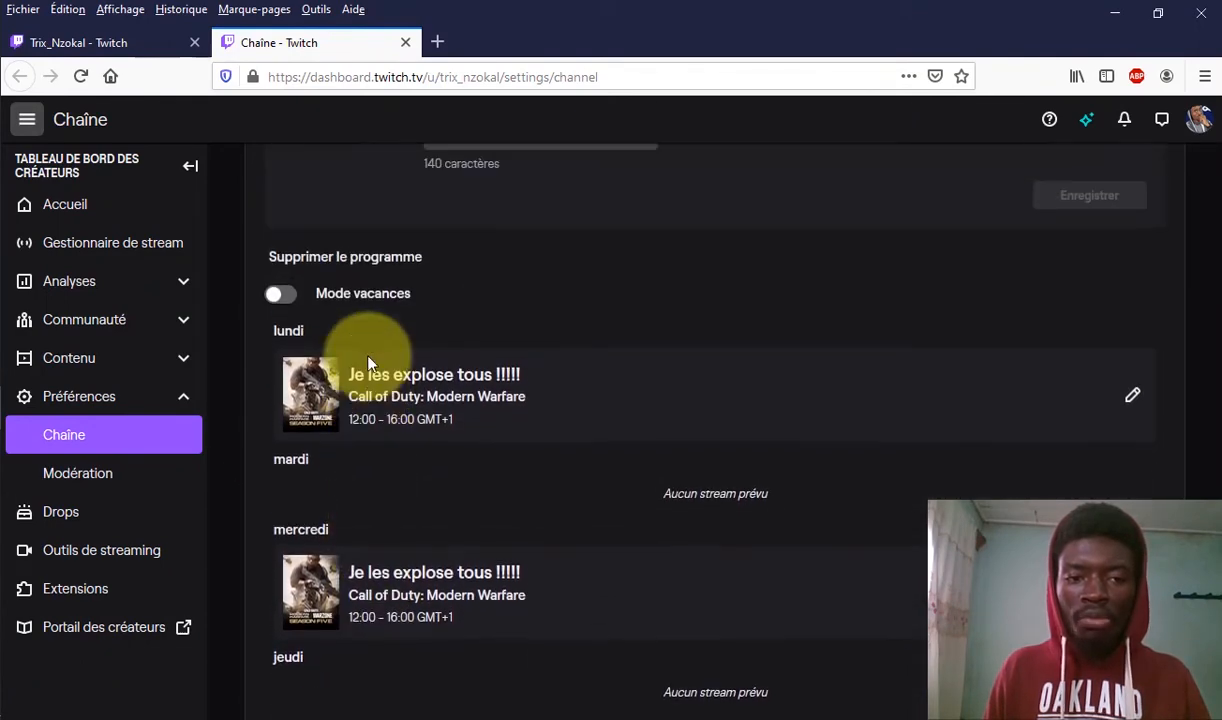
pyautogui.scroll(-3, 350, 540)
pyautogui.scroll(6, 366, 491)
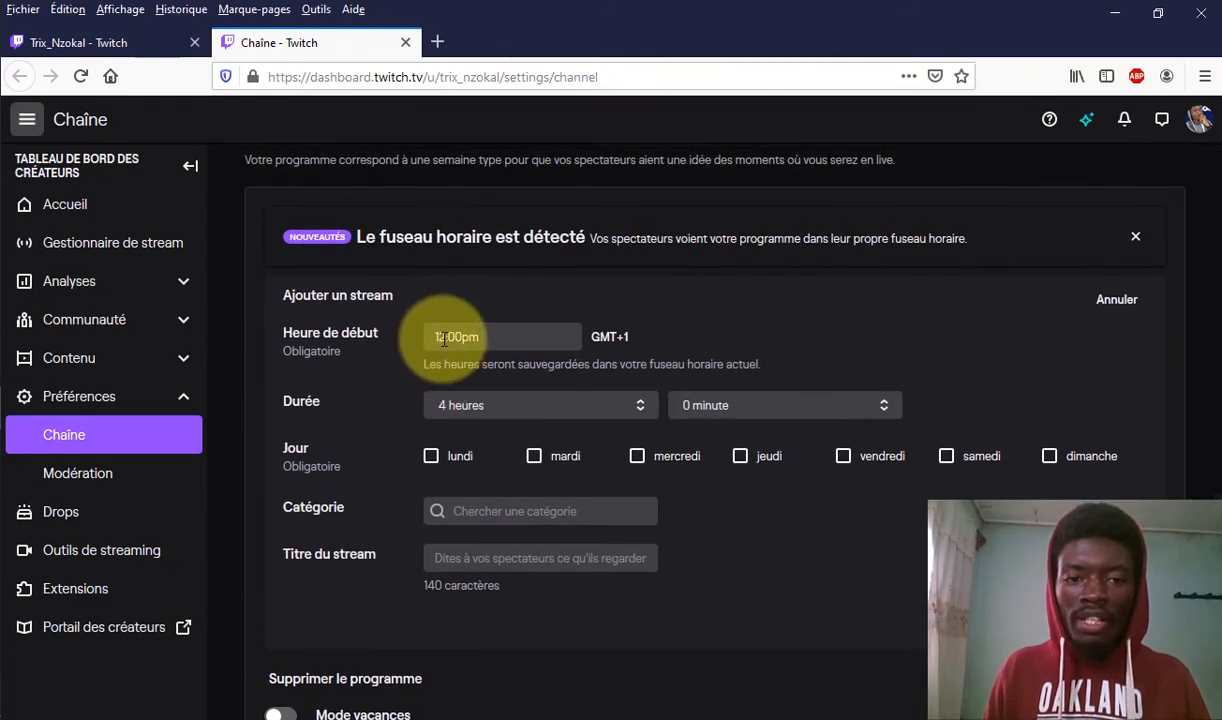
pyautogui.click(445, 340)
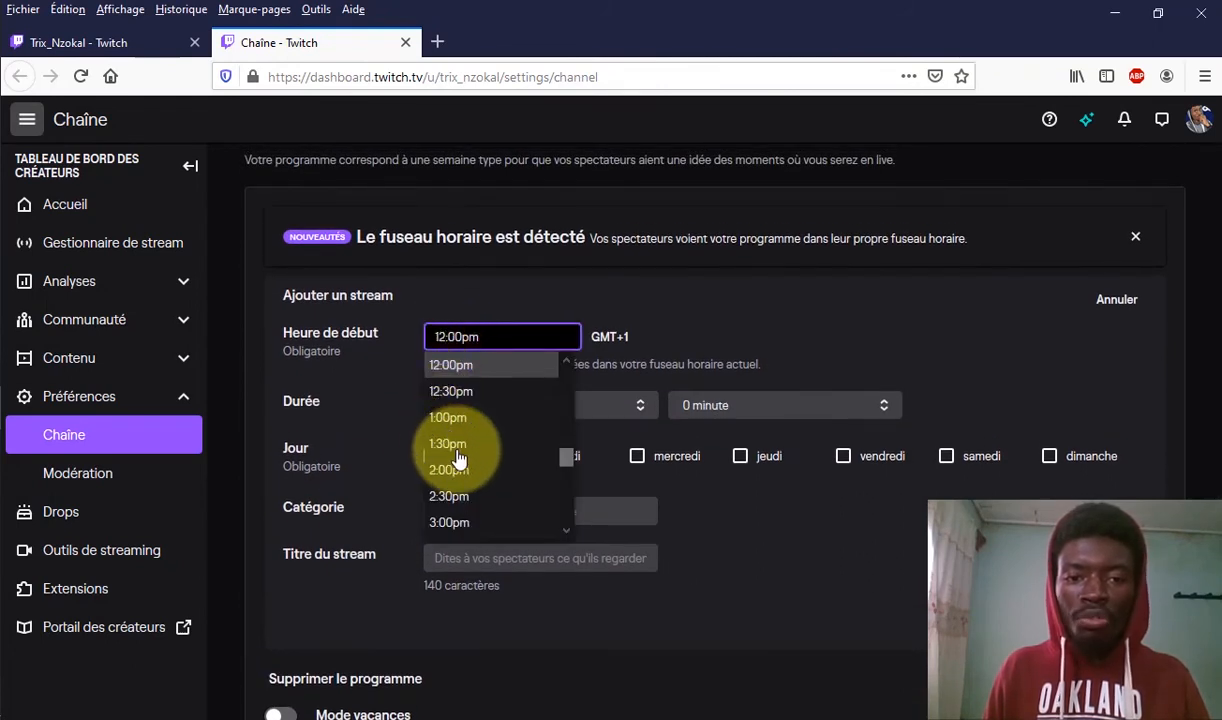
pyautogui.scroll(-3, 447, 470)
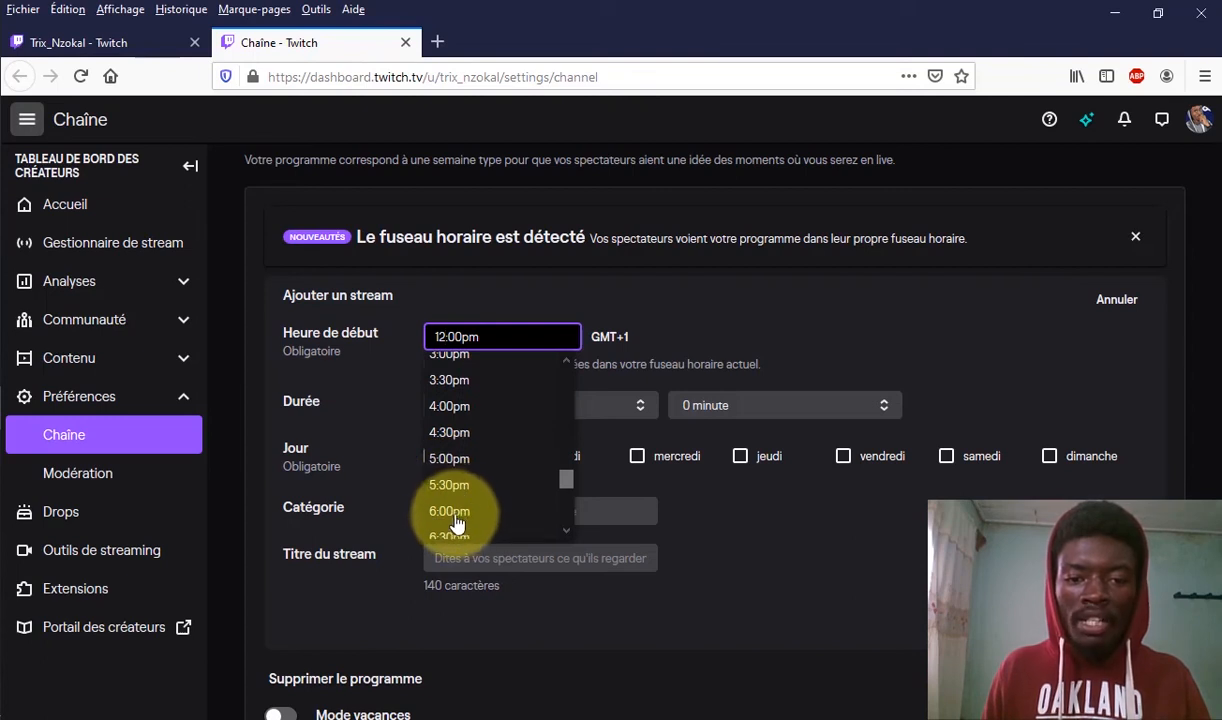
pyautogui.click(445, 510)
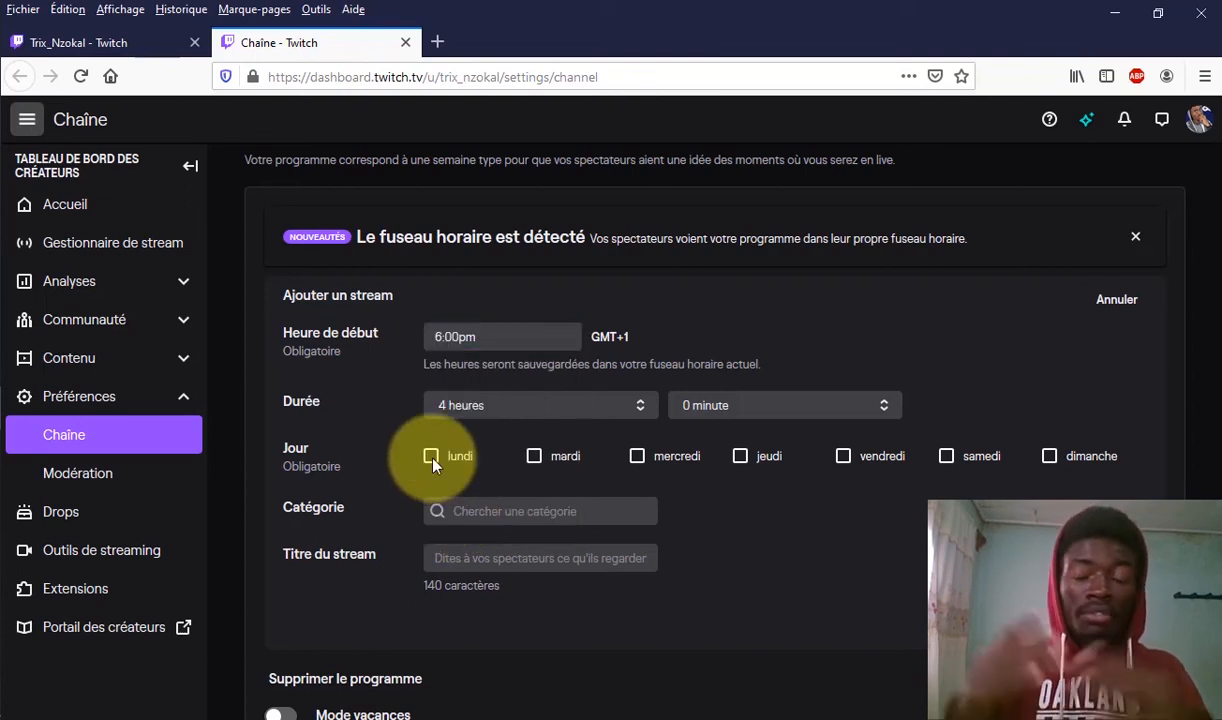
pyautogui.scroll(-2, 424, 387)
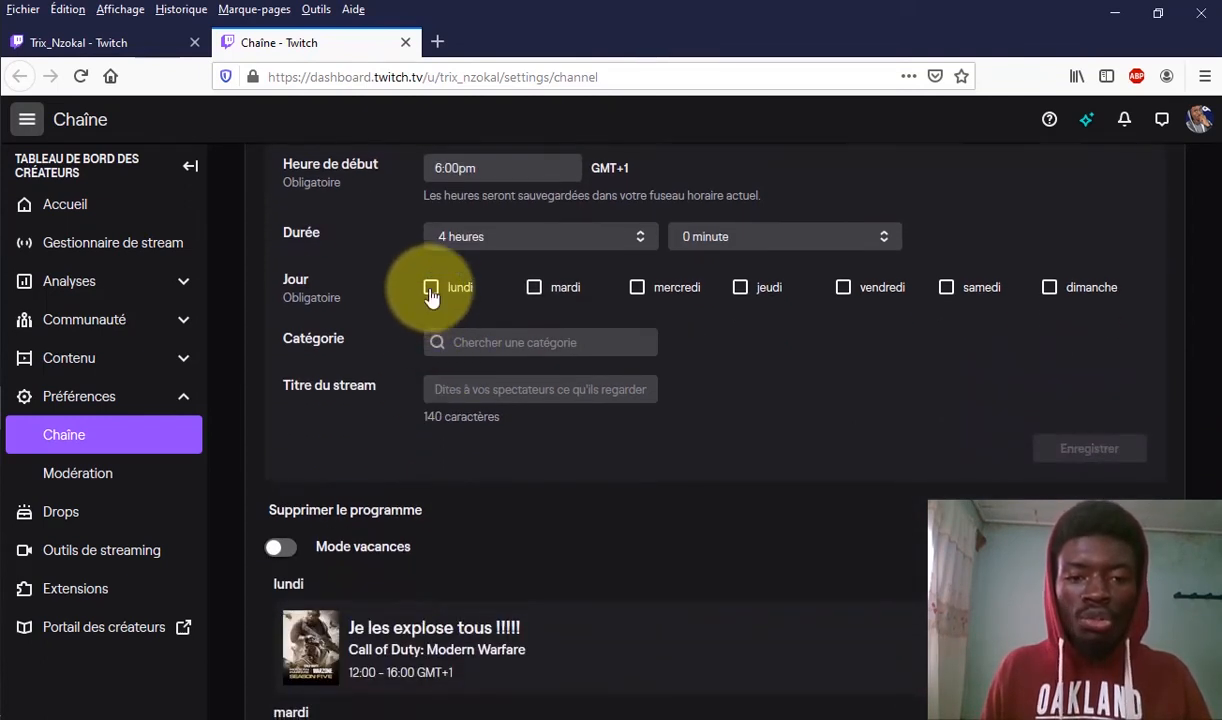
pyautogui.click(430, 287)
# Step: Search for "clash" and choose Clash of Clans as the stream's Catégorie
pyautogui.click(497, 345)
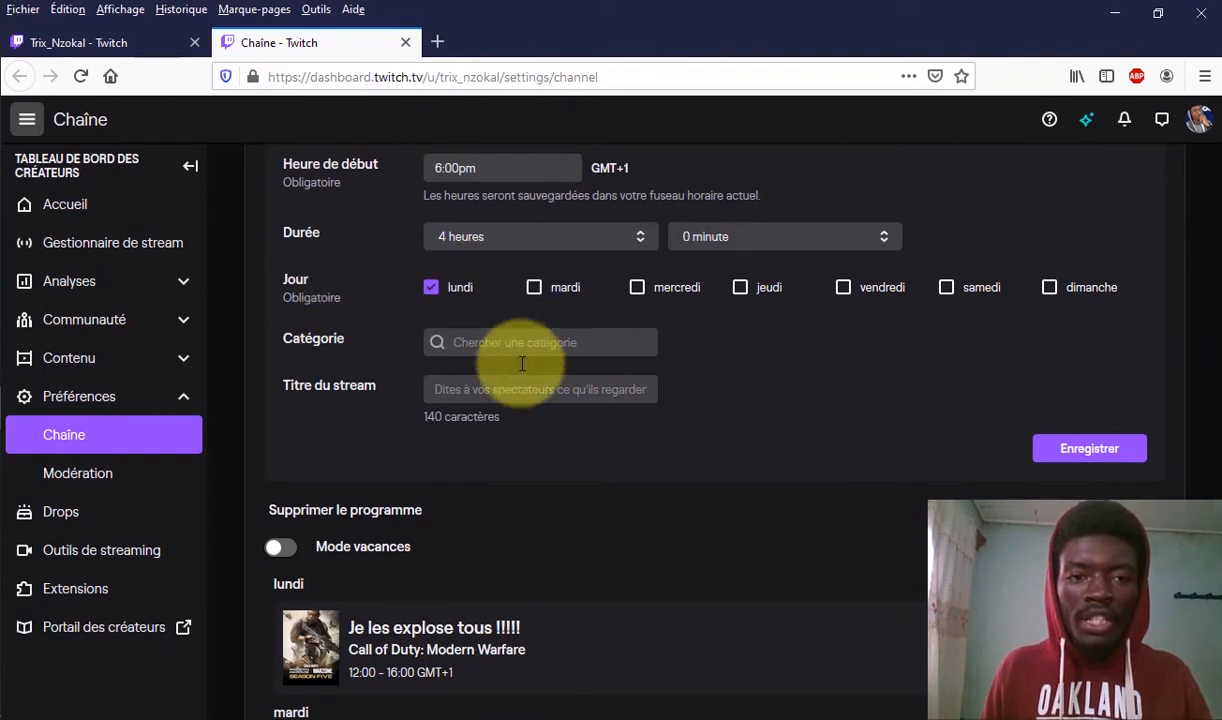
pyautogui.write('clash')
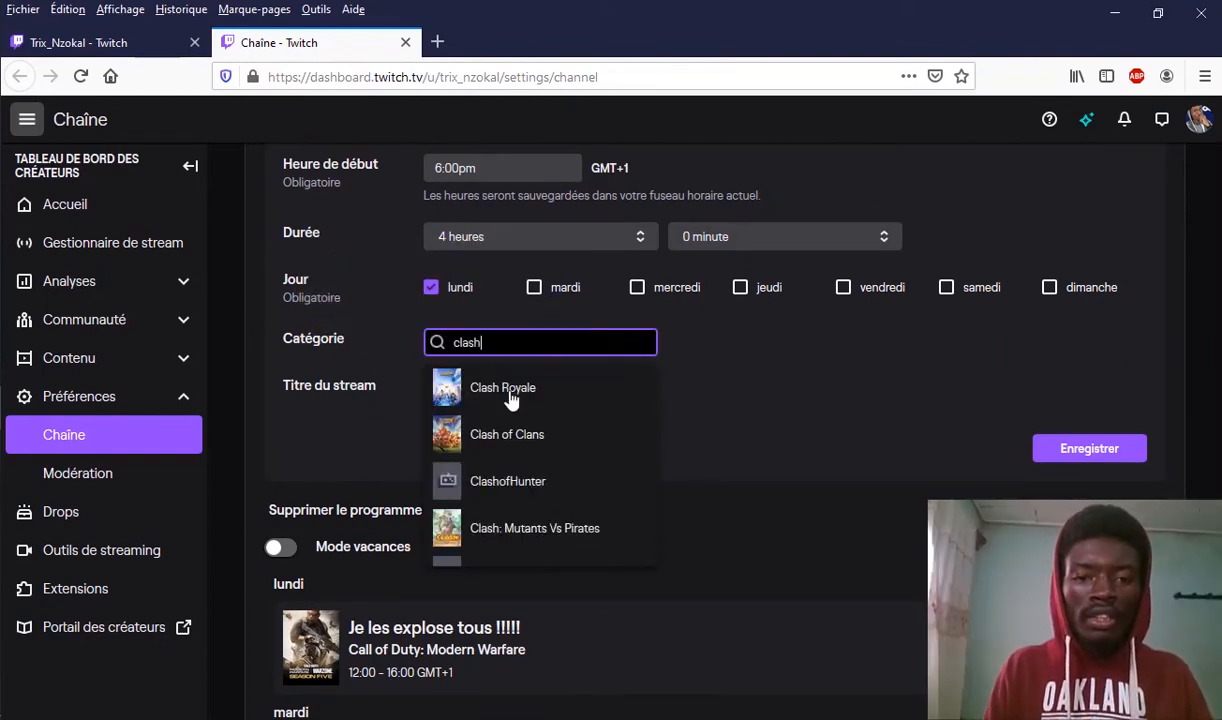
pyautogui.click(507, 434)
# Step: Enter "Je crée une nouvelle base" as the Titre du stream, save the entry and review the weekly programme
pyautogui.click(520, 390)
pyautogui.write('Je cré')
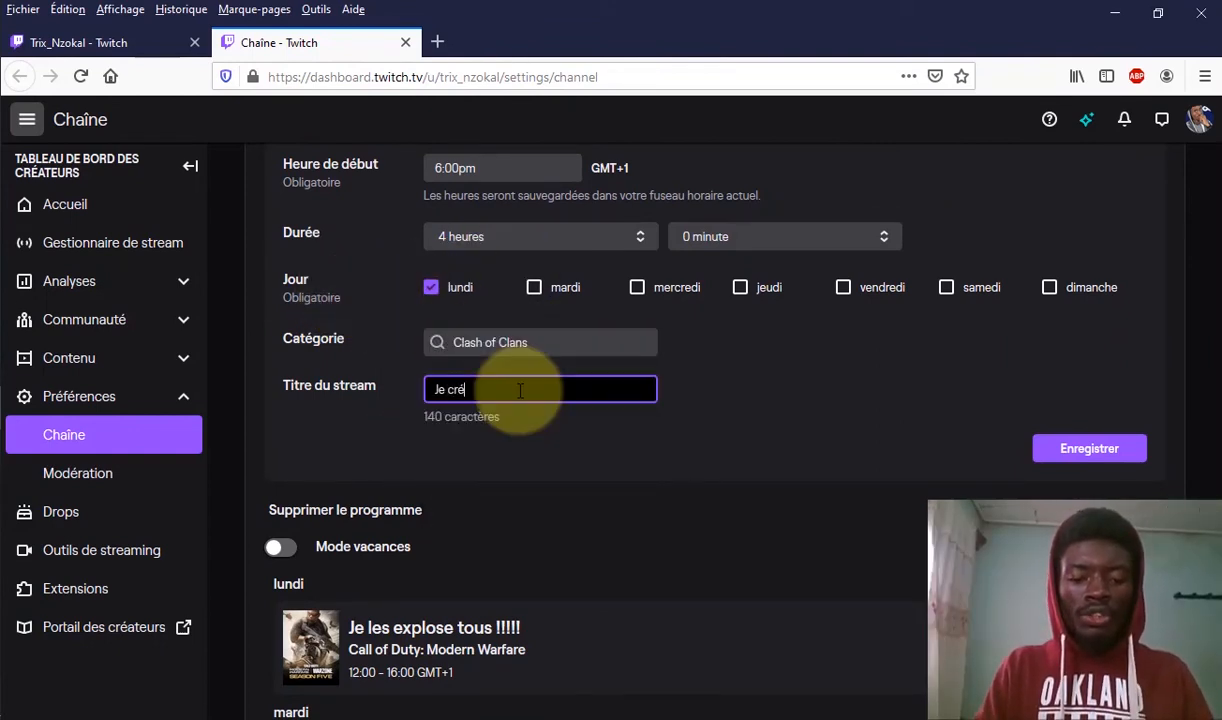
pyautogui.write('e une nouvelle base')
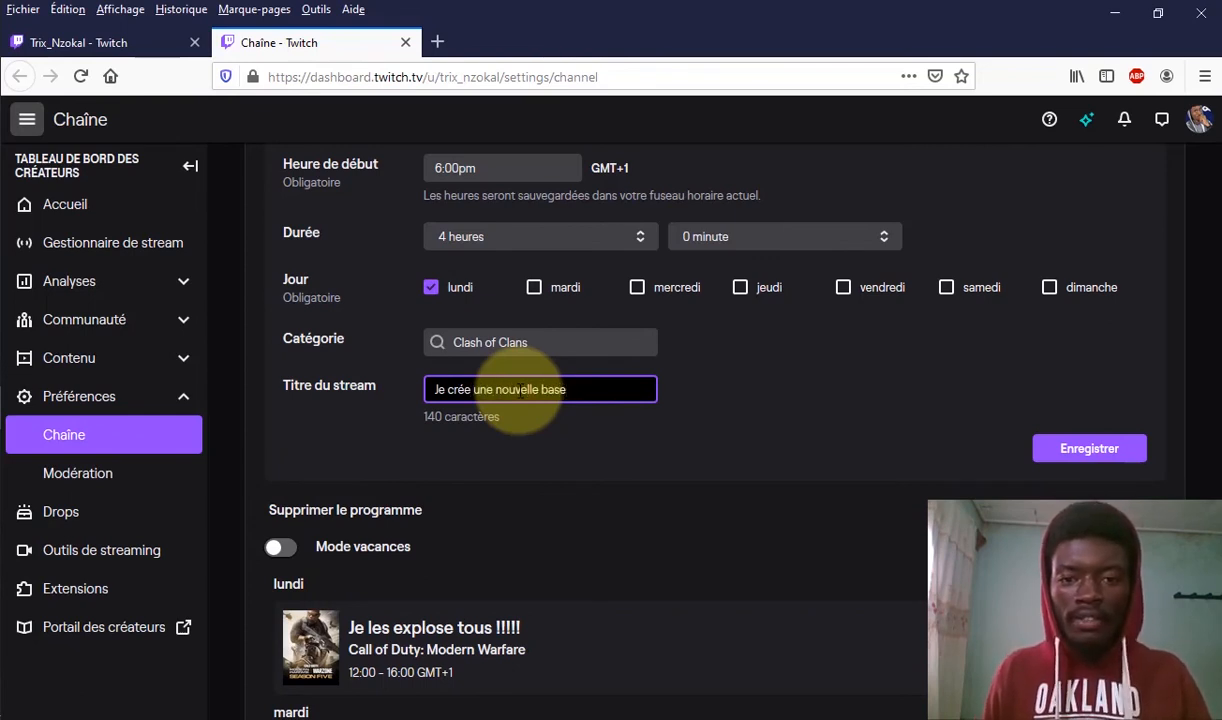
pyautogui.click(1092, 452)
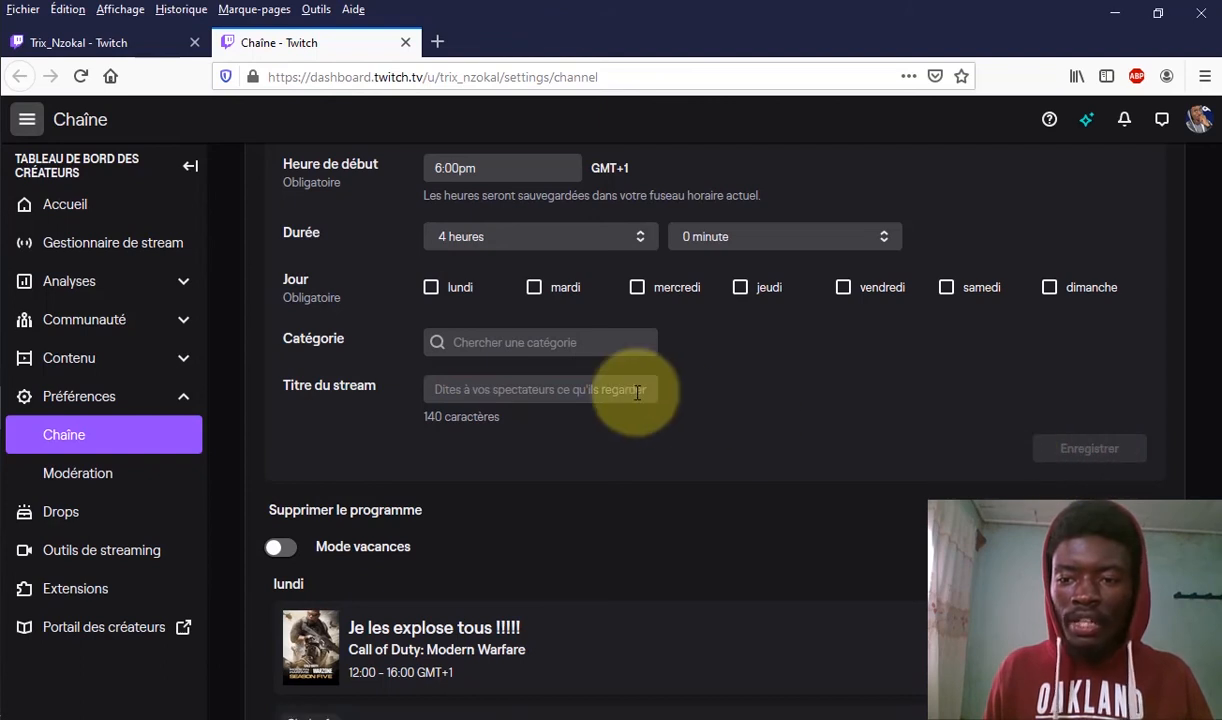
pyautogui.scroll(-3, 632, 311)
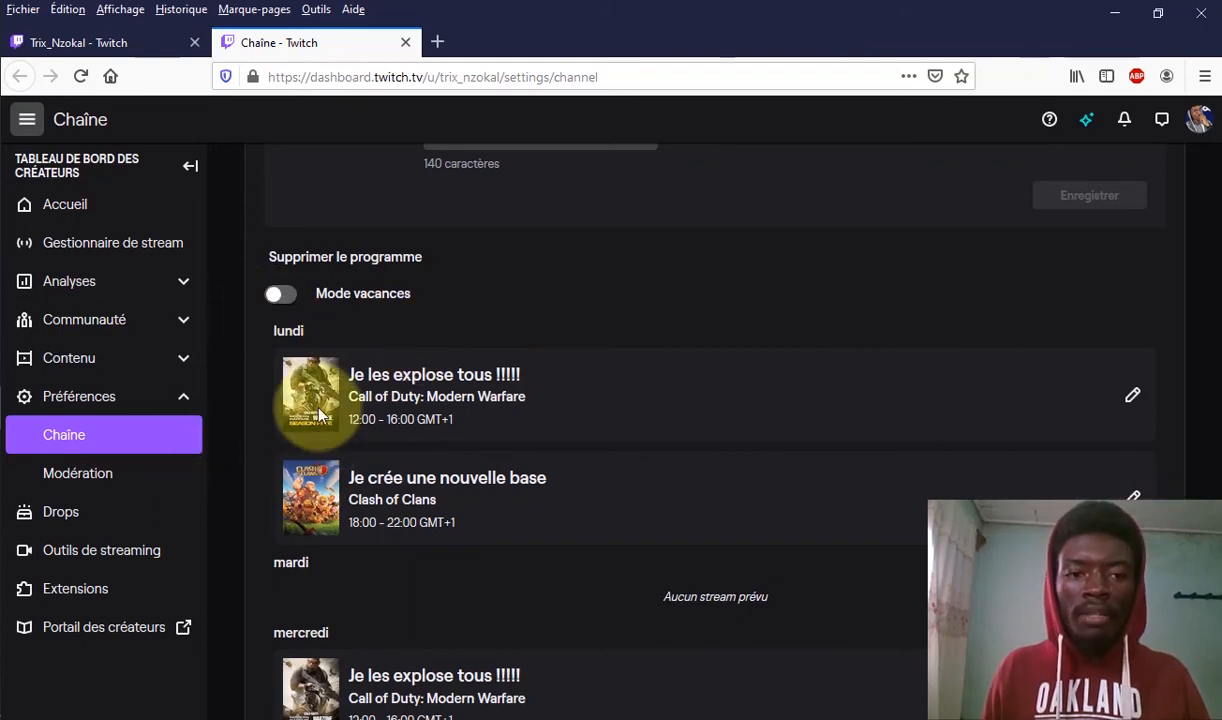
pyautogui.scroll(1, 401, 451)
pyautogui.scroll(5, 401, 450)
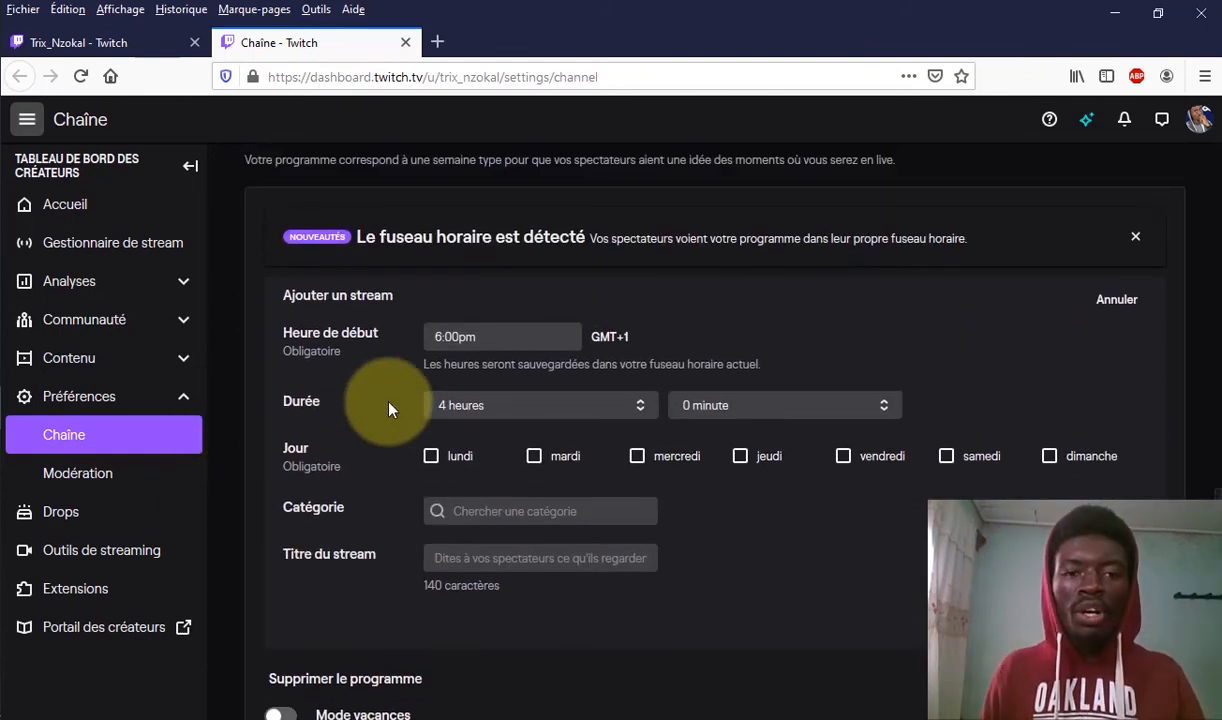
pyautogui.scroll(-1, 390, 409)
pyautogui.scroll(-5, 390, 409)
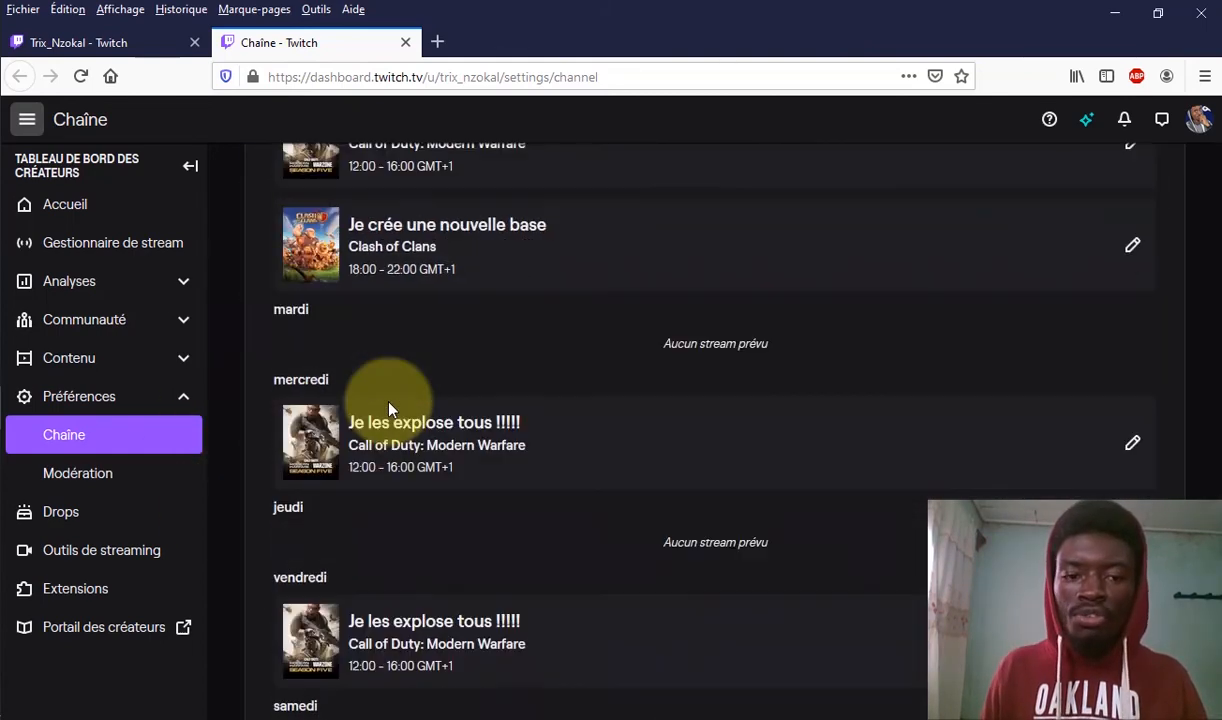
# Step: Reload the public channel page and examine every day of the weekly schedule in its Programme section
pyautogui.click(86, 45)
pyautogui.press('F5')
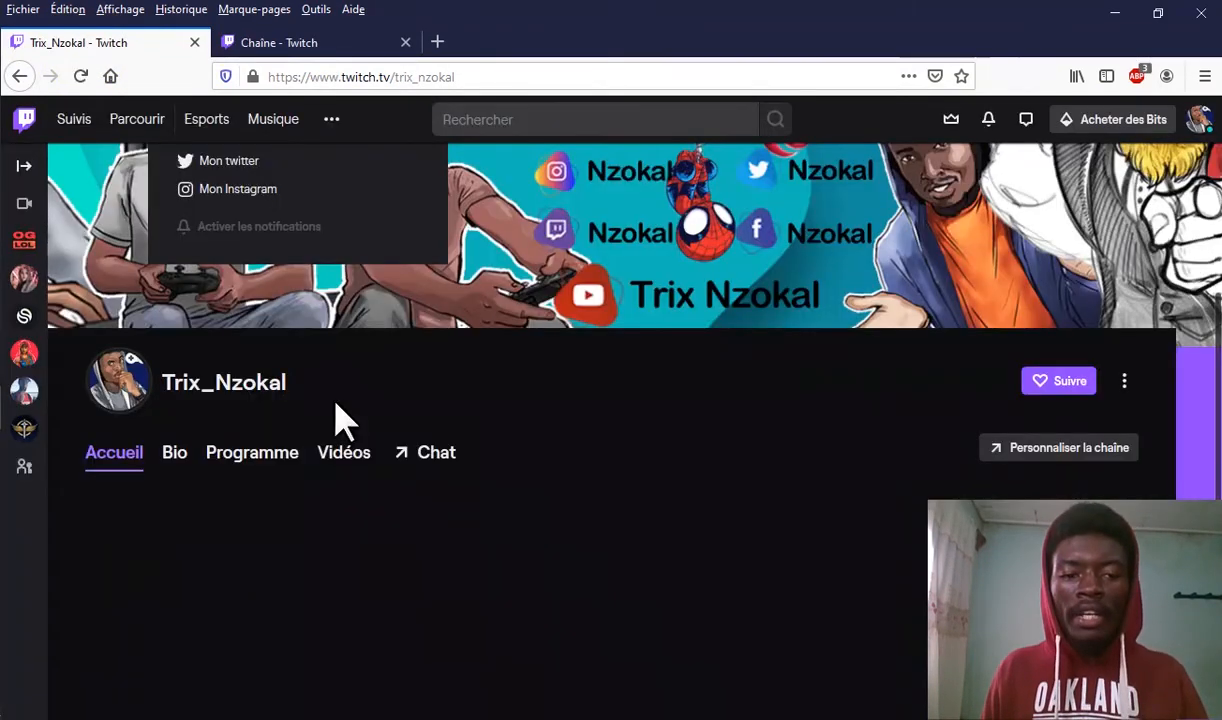
pyautogui.click(258, 470)
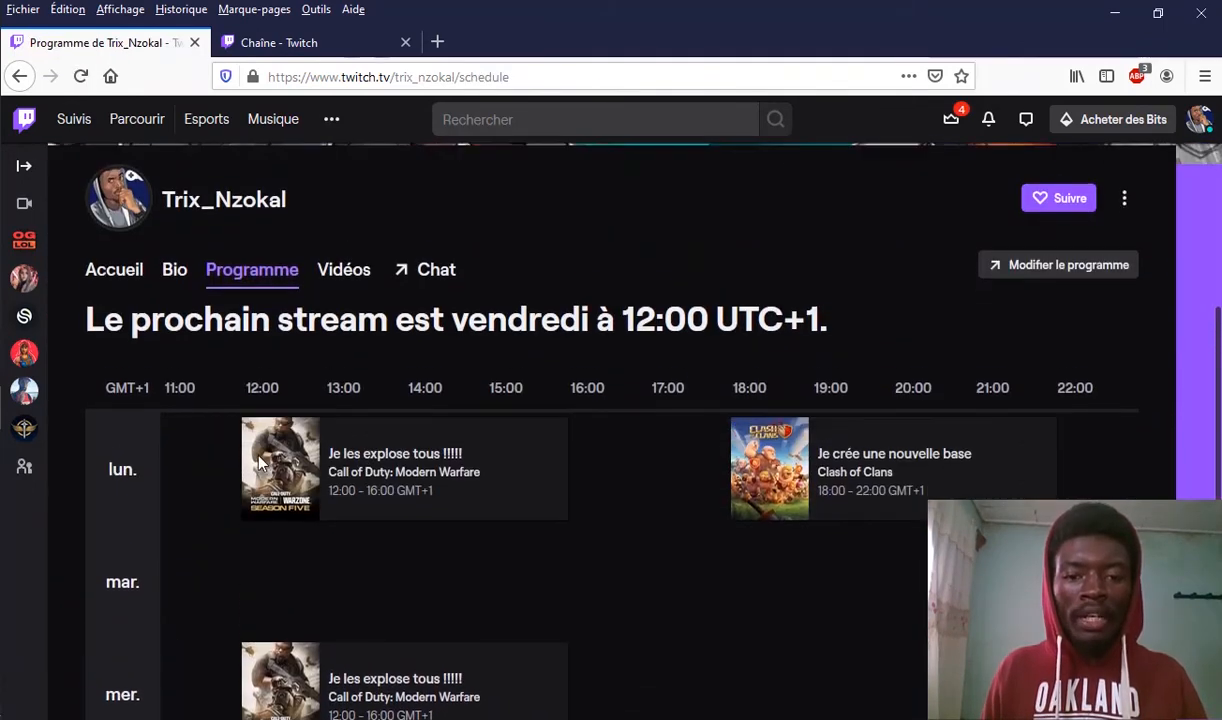
pyautogui.scroll(-5, 275, 491)
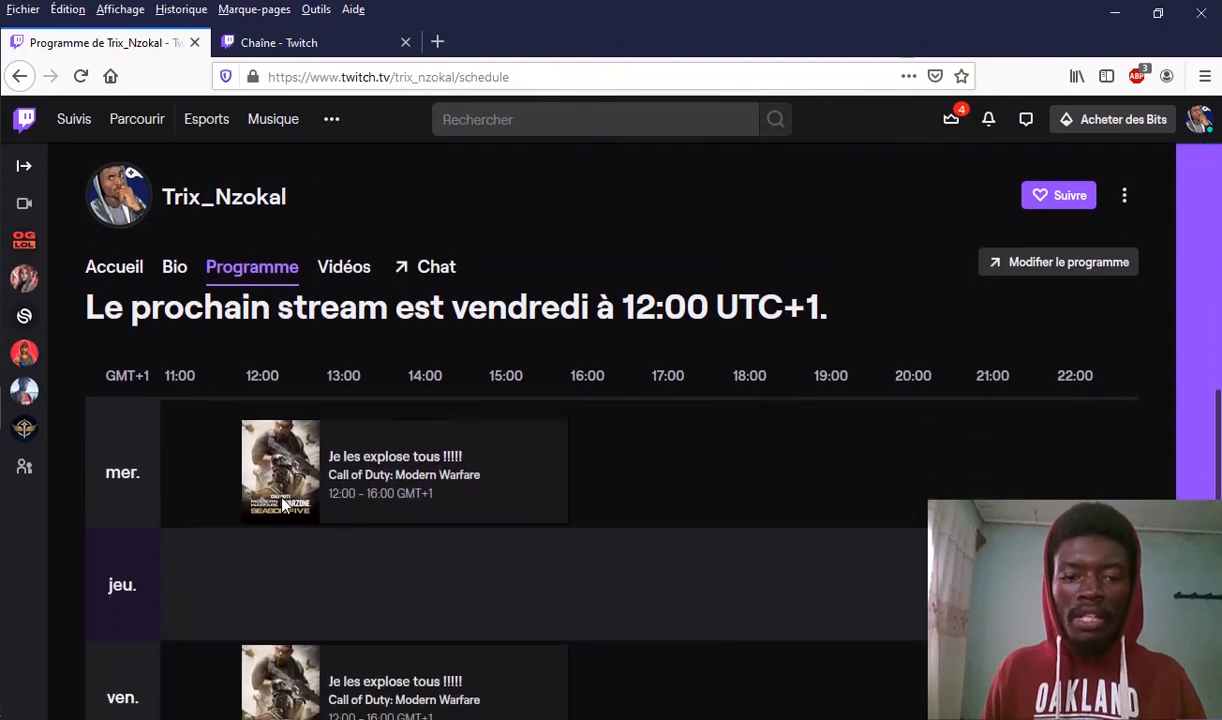
pyautogui.scroll(-2, 284, 505)
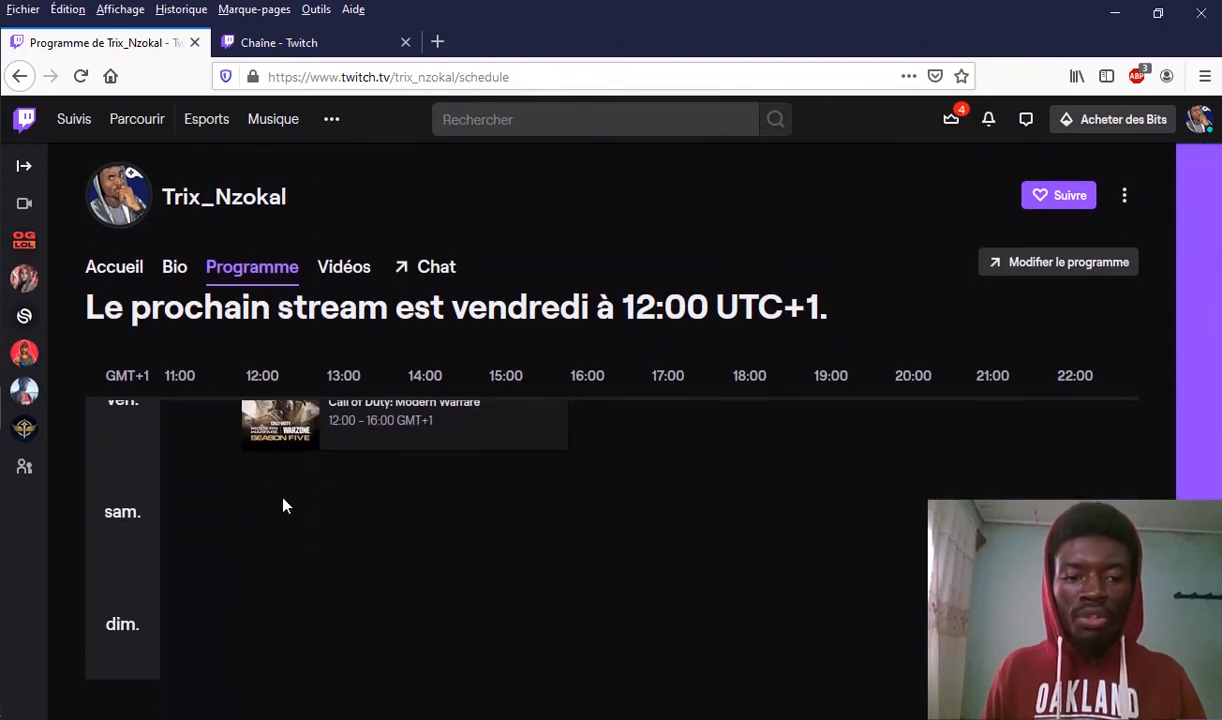
pyautogui.scroll(5, 284, 505)
pyautogui.scroll(2, 284, 505)
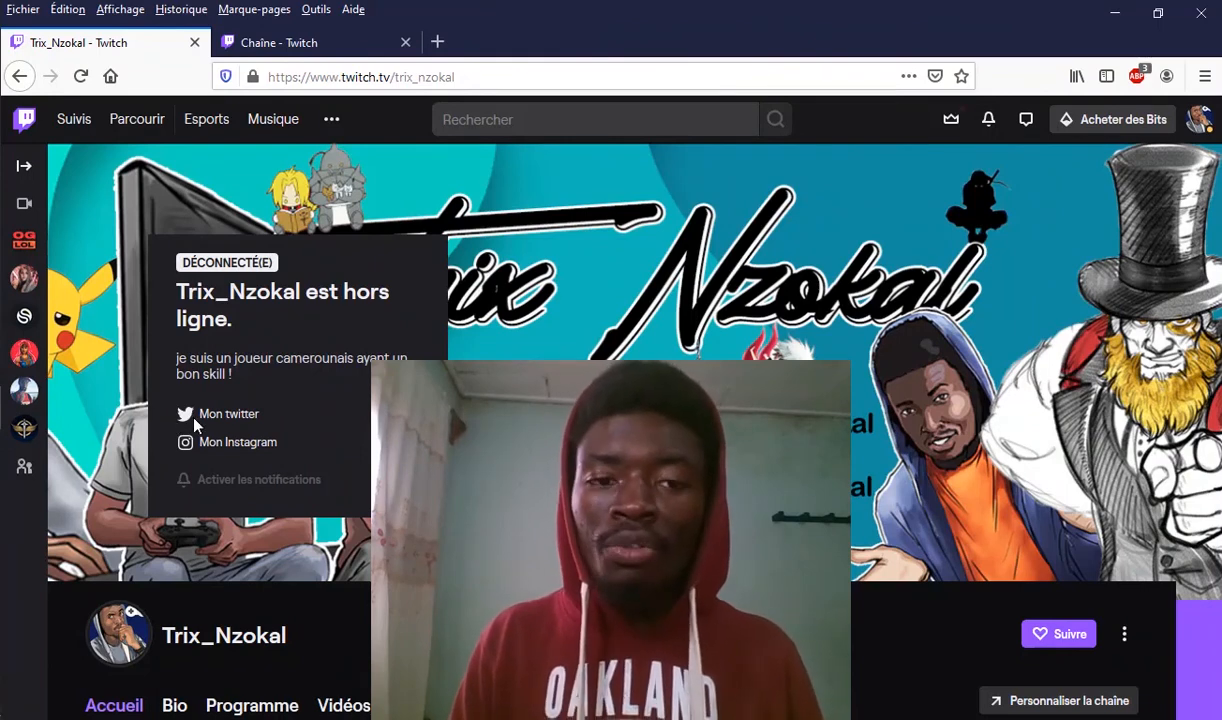
# Step: Open the Twitter link in the public channel page's offline box
pyautogui.click(192, 415)
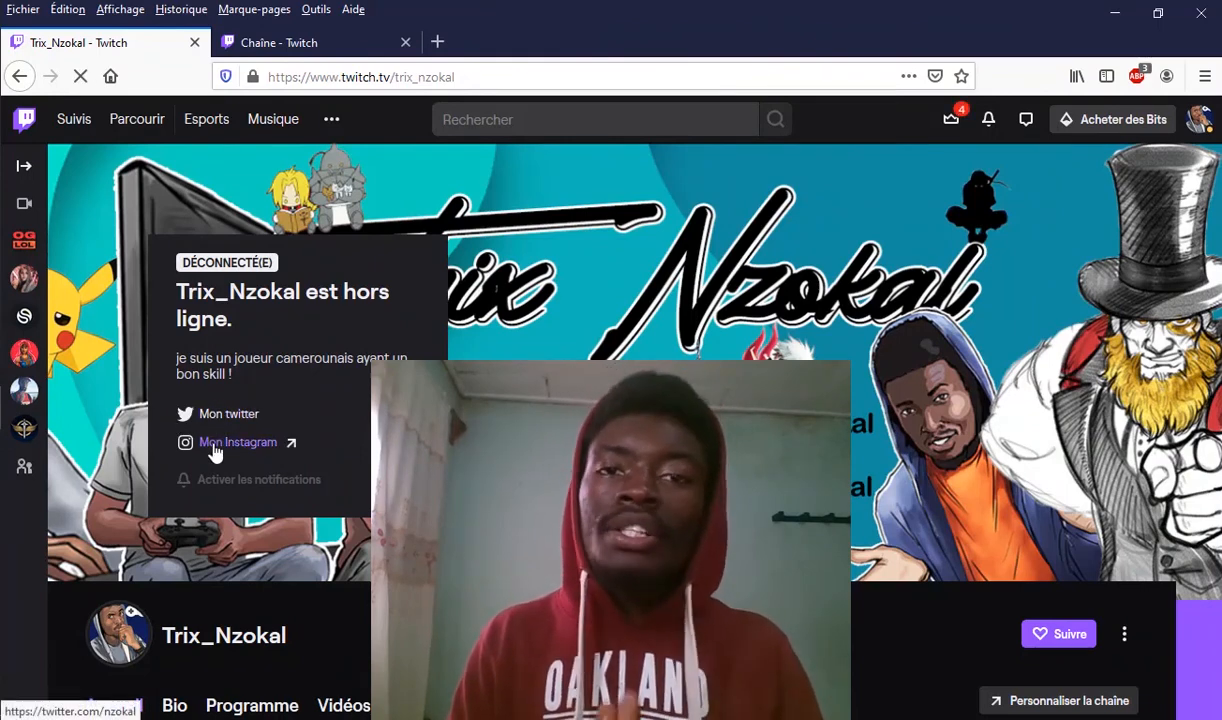